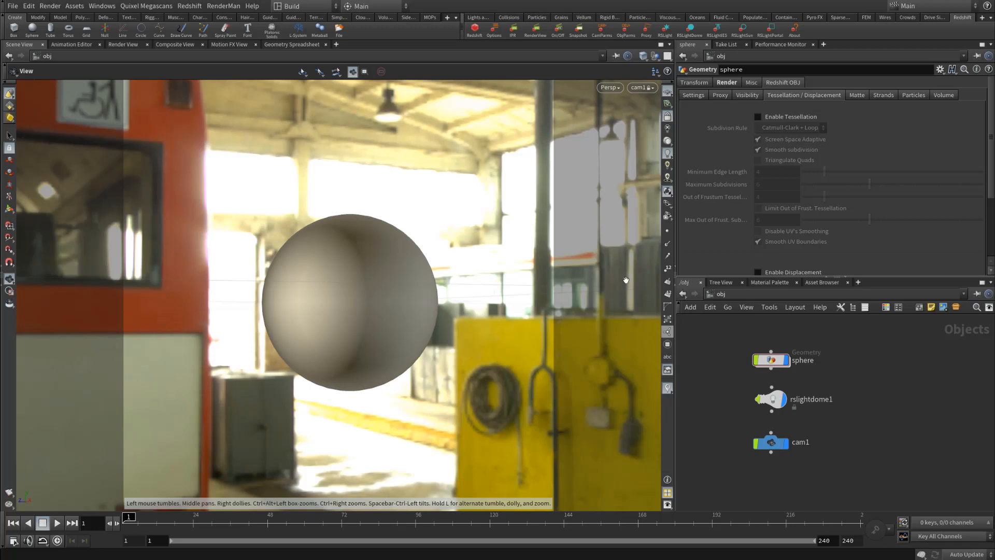
- Review the parameters of the camera, the dome light and the sphere in the scene
{"action": "left_click_drag", "start_coordinate": [907, 415], "coordinate": [702, 476]}
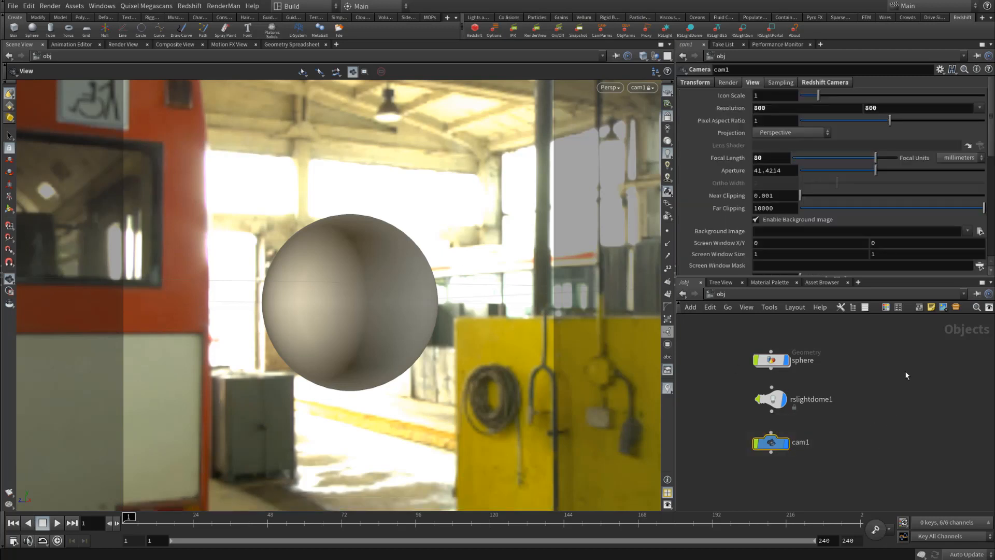
{"action": "left_click_drag", "start_coordinate": [905, 371], "coordinate": [756, 409]}
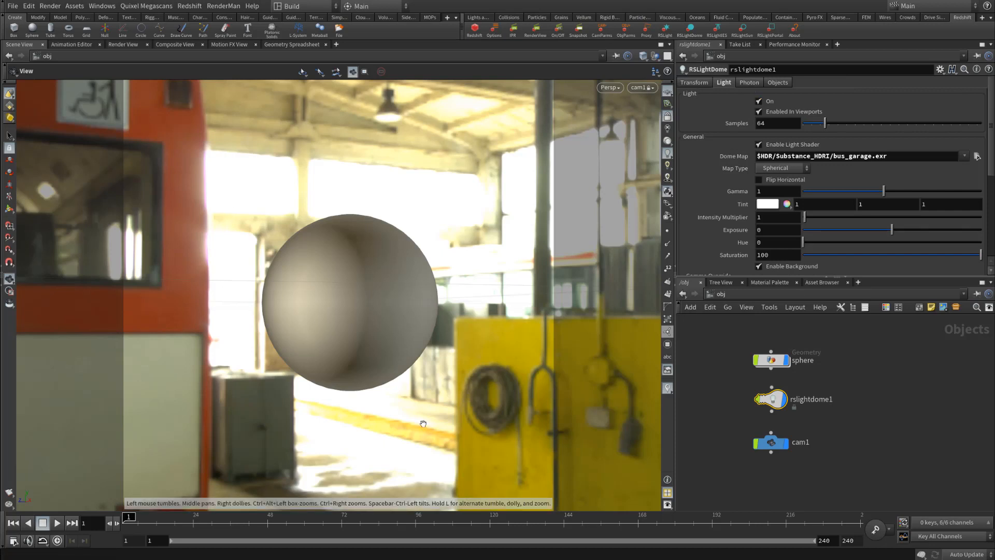
{"action": "left_click_drag", "start_coordinate": [854, 334], "coordinate": [726, 369]}
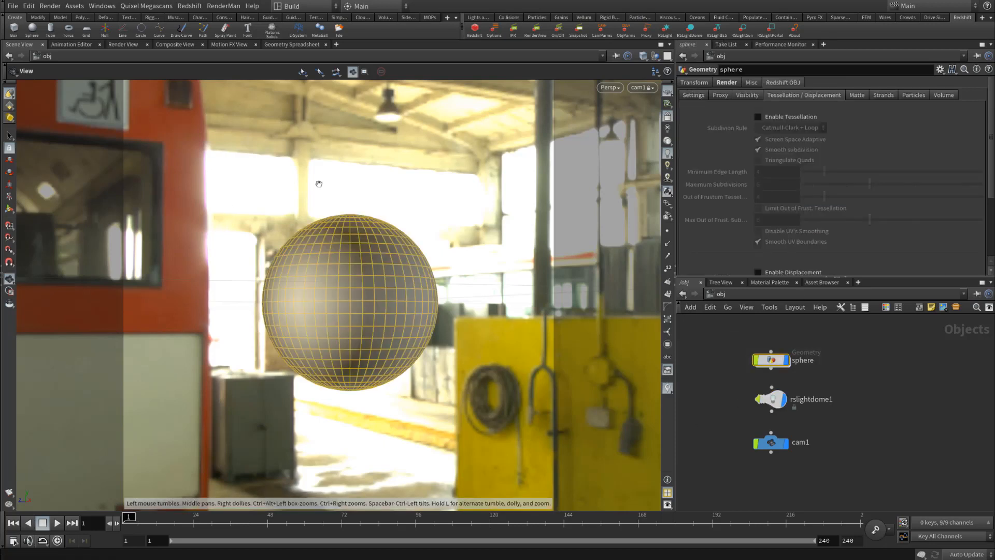
{"action": "left_click", "coordinate": [884, 359]}
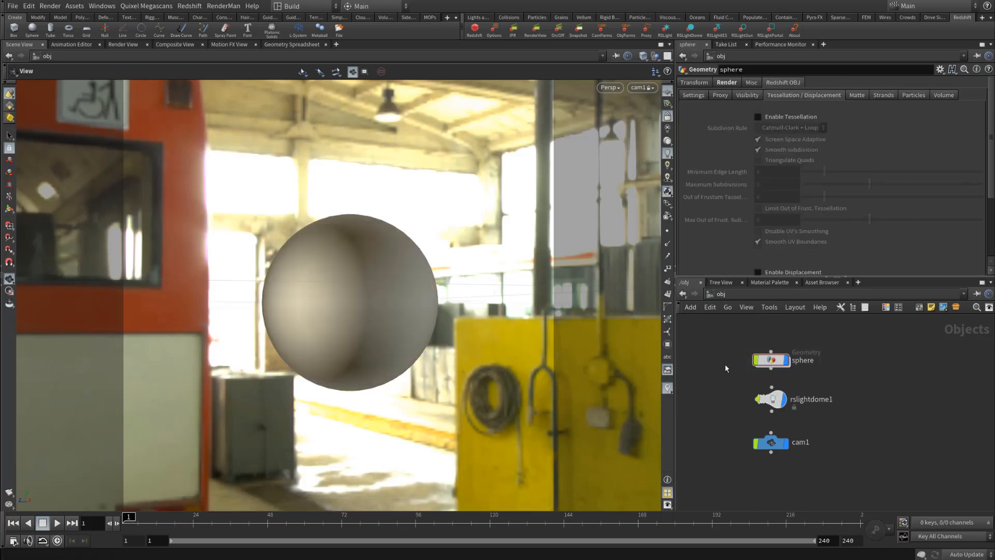
- Assign the glossy blue metallic paint2 material from the Redshift gallery to the sphere and return to the object network
{"action": "left_click", "coordinate": [768, 282]}
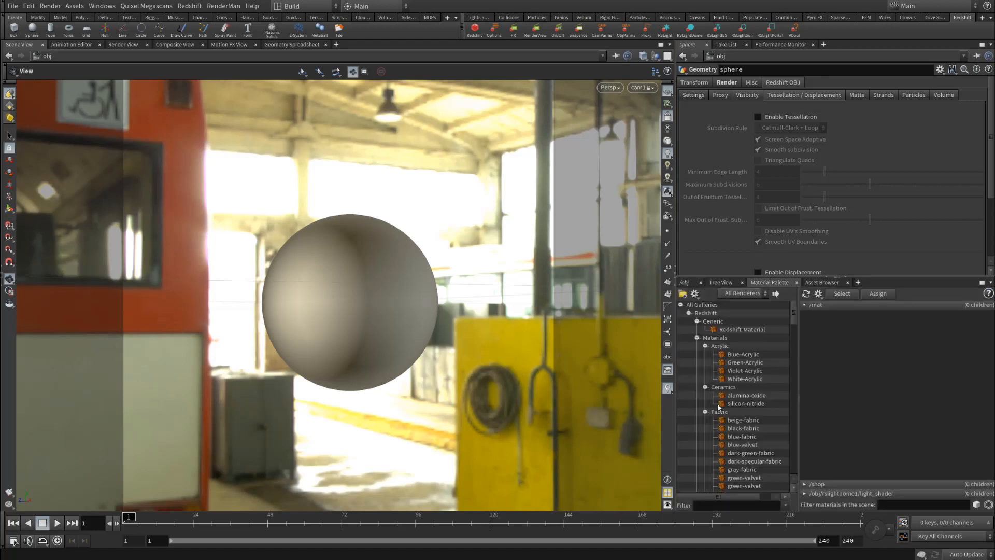
{"action": "scroll", "coordinate": [725, 352], "scroll_direction": "down", "scroll_amount": 10}
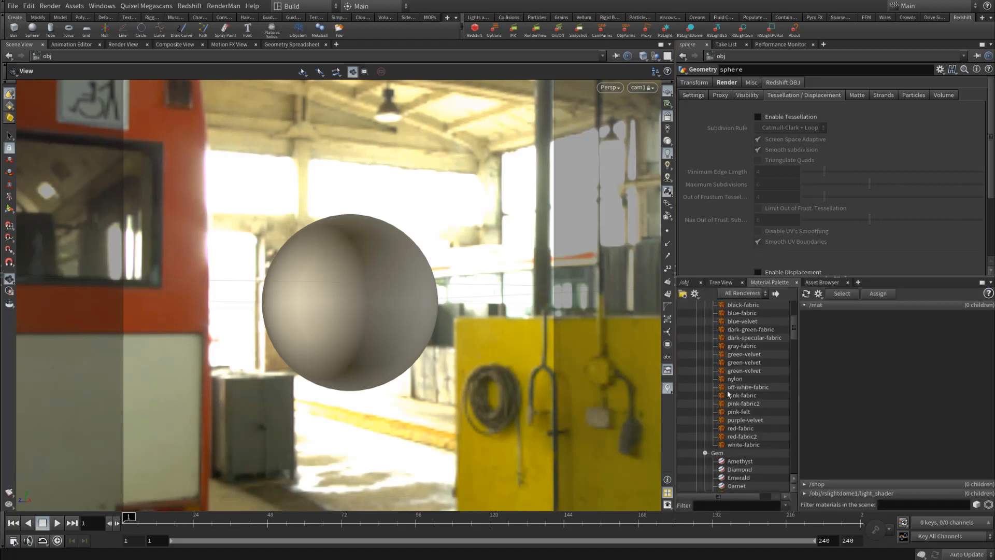
{"action": "scroll", "coordinate": [738, 379], "scroll_direction": "down", "scroll_amount": 6}
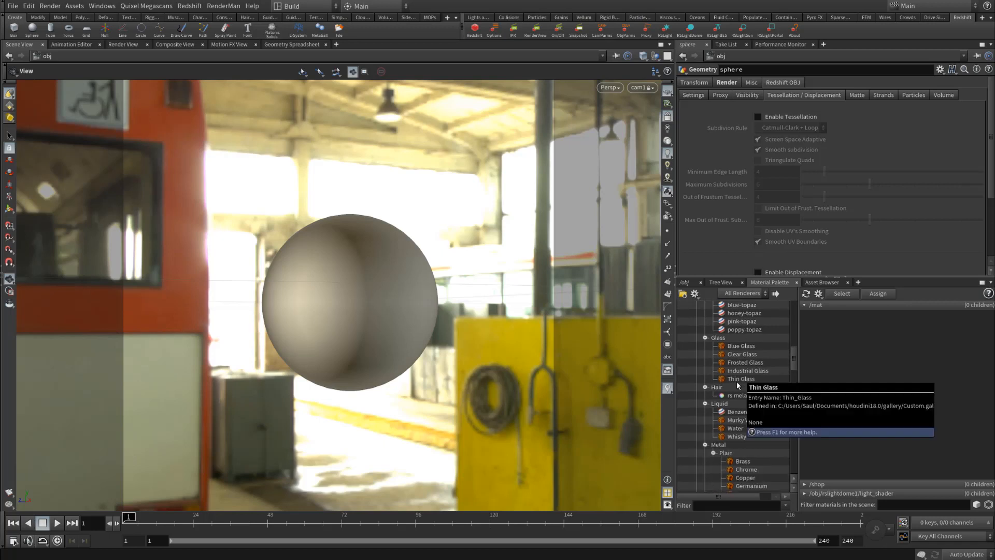
{"action": "scroll", "coordinate": [738, 379], "scroll_direction": "down", "scroll_amount": 5}
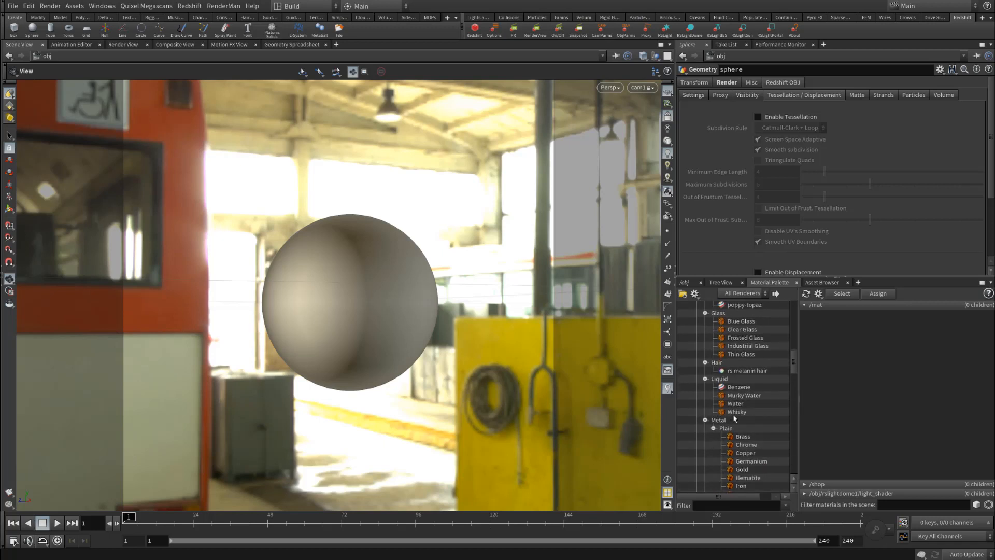
{"action": "scroll", "coordinate": [738, 399], "scroll_direction": "down", "scroll_amount": 7}
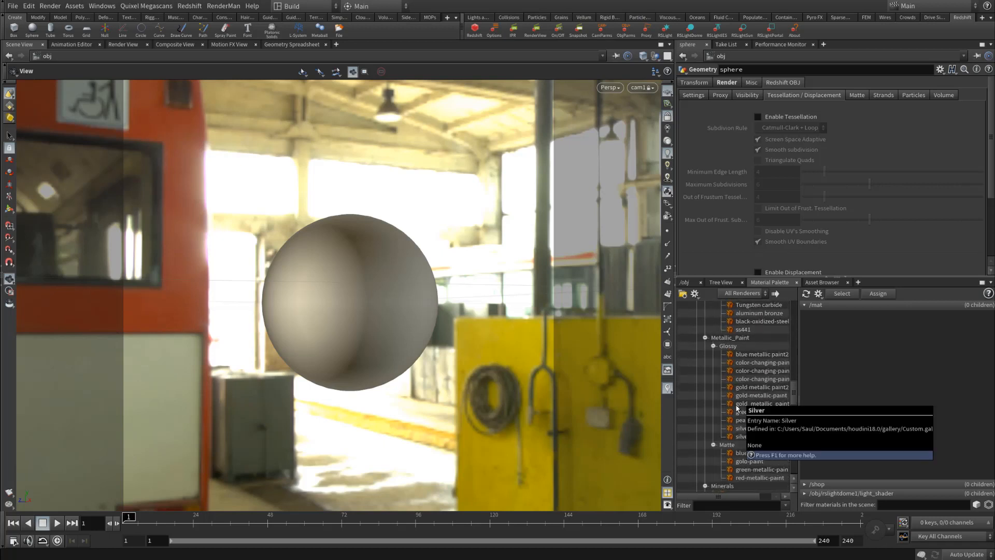
{"action": "scroll", "coordinate": [745, 383], "scroll_direction": "down", "scroll_amount": 1}
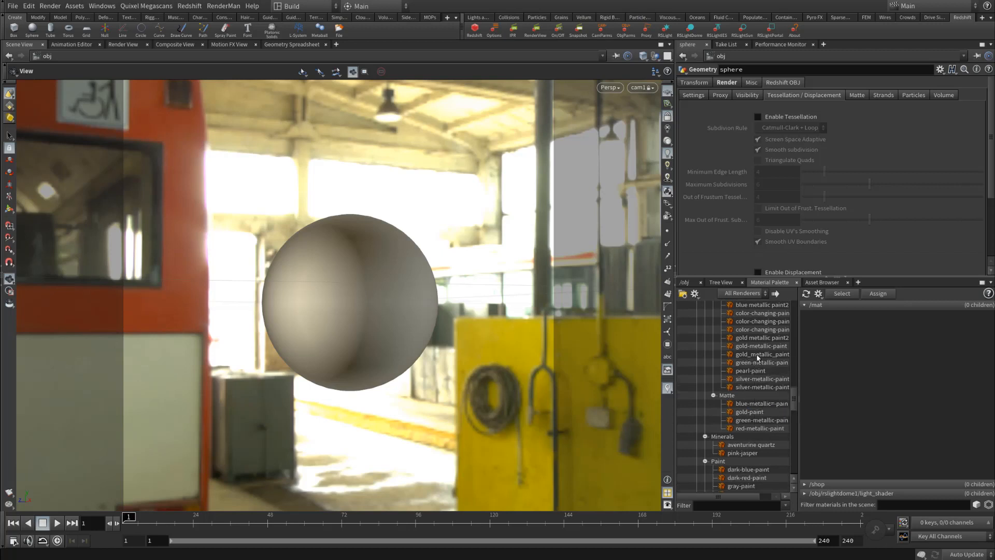
{"action": "scroll", "coordinate": [756, 357], "scroll_direction": "up", "scroll_amount": 1}
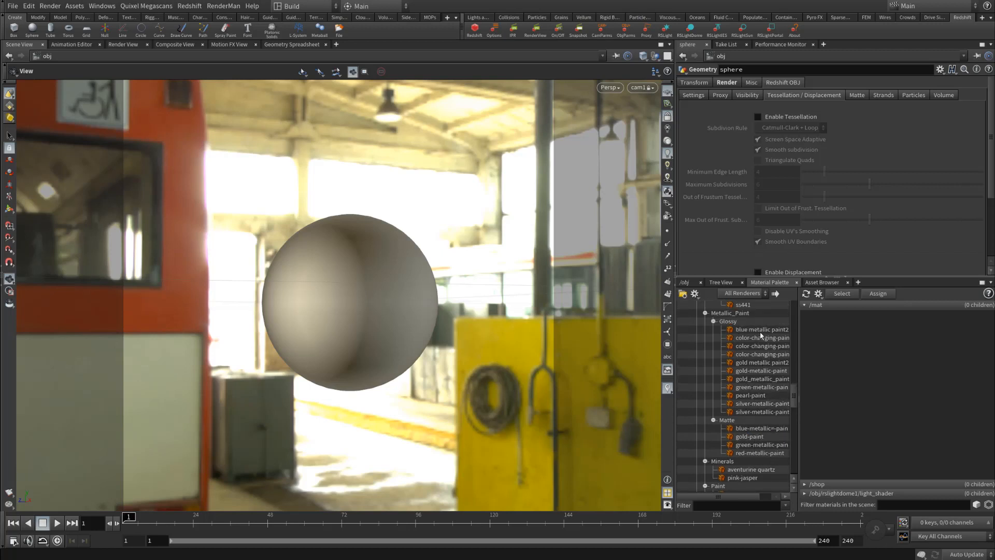
{"action": "mouse_move", "coordinate": [761, 329]}
{"action": "left_mouse_down"}
{"action": "mouse_move", "coordinate": [732, 342]}
{"action": "mouse_move", "coordinate": [349, 310]}
{"action": "left_mouse_up"}
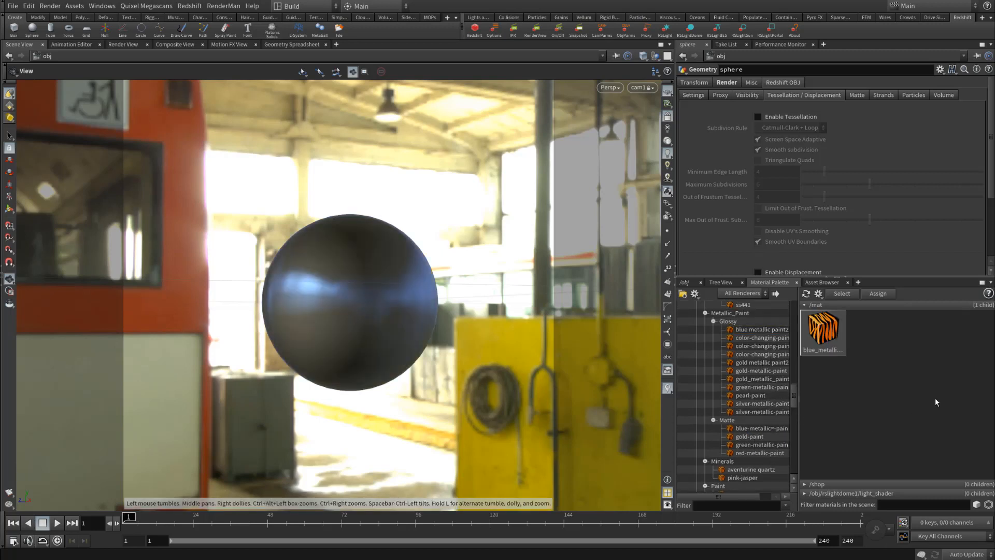
{"action": "left_click", "coordinate": [685, 282]}
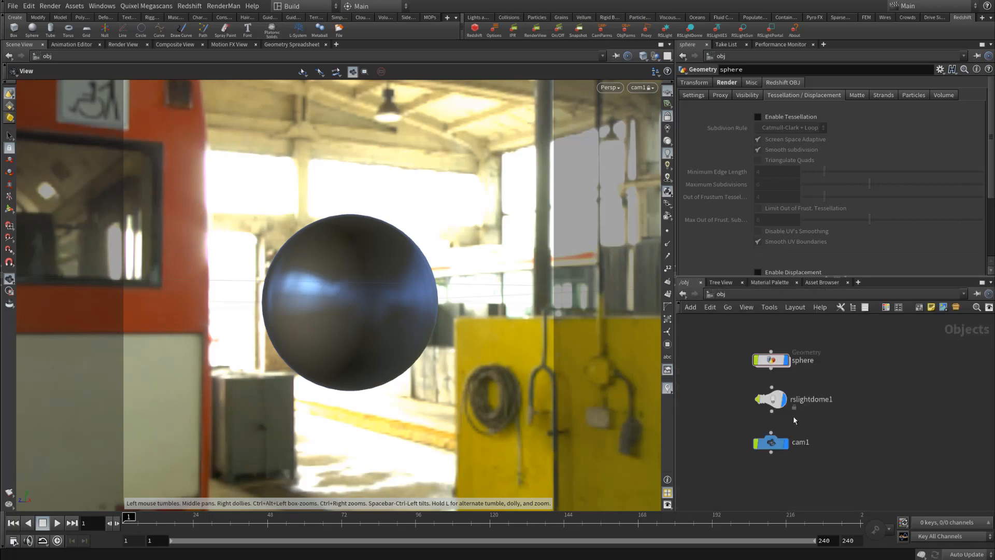
- Review the sphere's Redshift render settings and its transform parameters
{"action": "left_click_drag", "start_coordinate": [872, 337], "coordinate": [704, 378]}
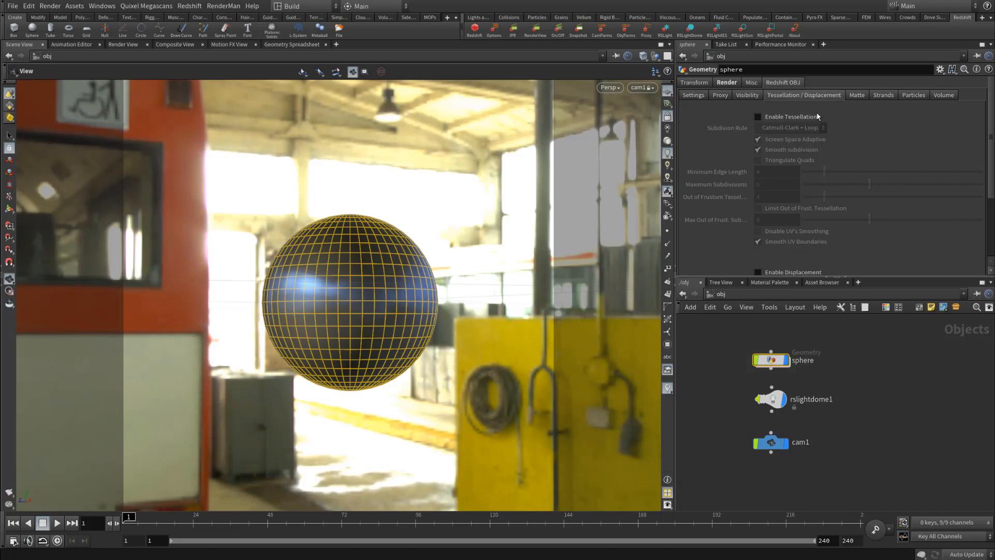
{"action": "left_click", "coordinate": [694, 96]}
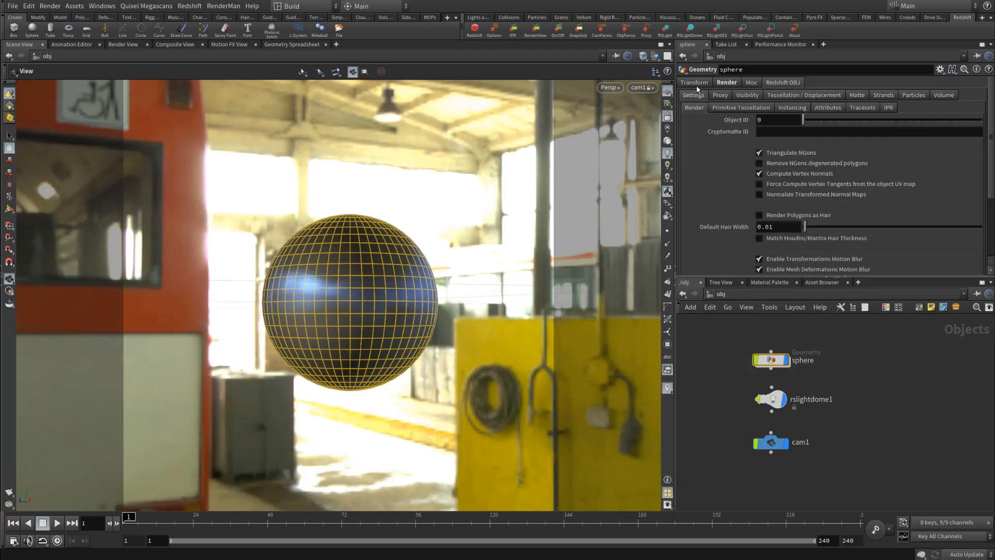
{"action": "left_click", "coordinate": [694, 84]}
{"action": "left_click", "coordinate": [884, 368]}
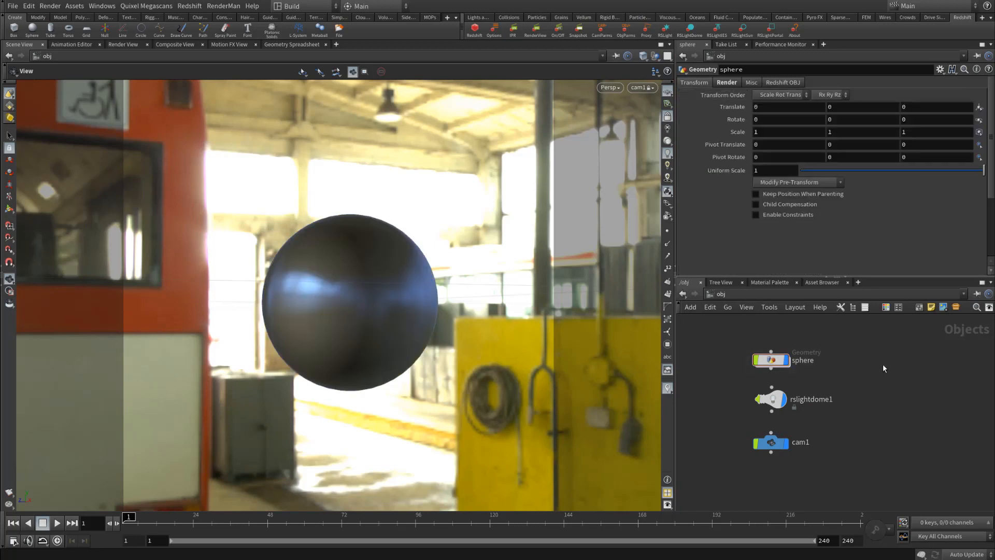
- Add a File geometry object beside the sphere and show its Redshift object parameters
{"action": "key", "text": "Tab"}
{"action": "type", "text": "file"}
{"action": "key", "text": "Return"}
{"action": "left_click", "coordinate": [883, 364]}
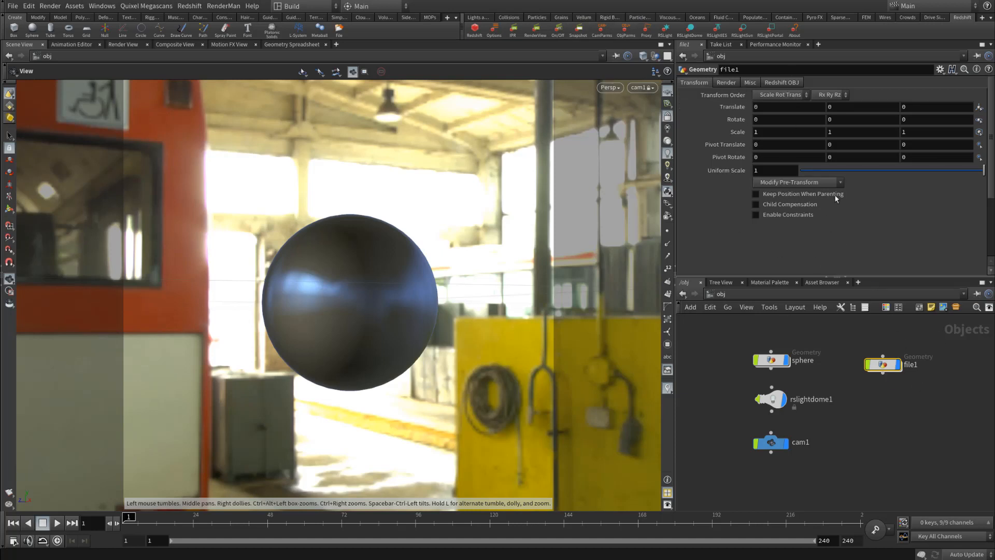
{"action": "left_click", "coordinate": [783, 82]}
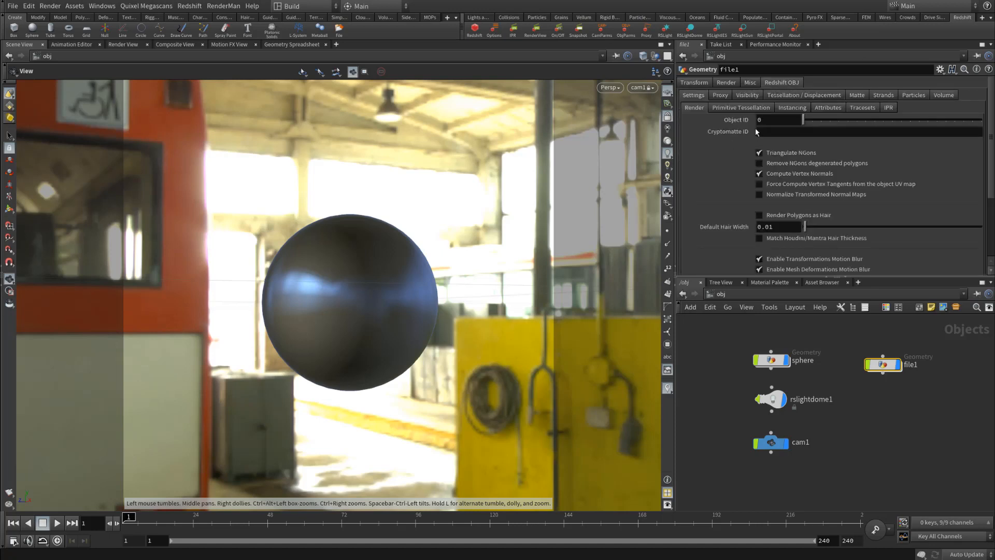
{"action": "left_click", "coordinate": [701, 83]}
{"action": "left_click", "coordinate": [789, 82]}
- Examine the dome light's settings and the camera's view parameters
{"action": "left_click", "coordinate": [771, 399]}
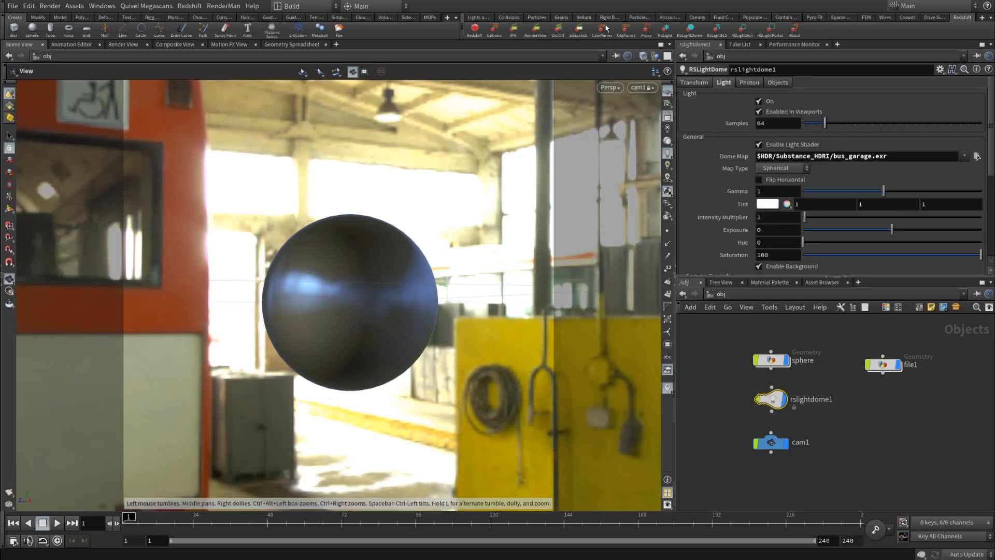
{"action": "left_click_drag", "start_coordinate": [948, 353], "coordinate": [855, 415]}
{"action": "left_click", "coordinate": [771, 442]}
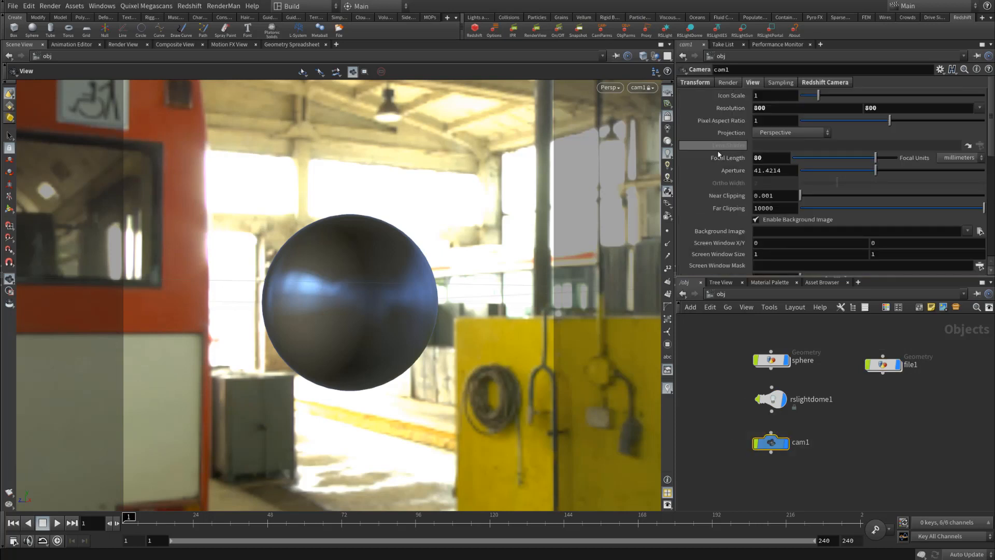
- Delete the file1 geometry object from the scene
{"action": "left_click_drag", "start_coordinate": [901, 369], "coordinate": [860, 337]}
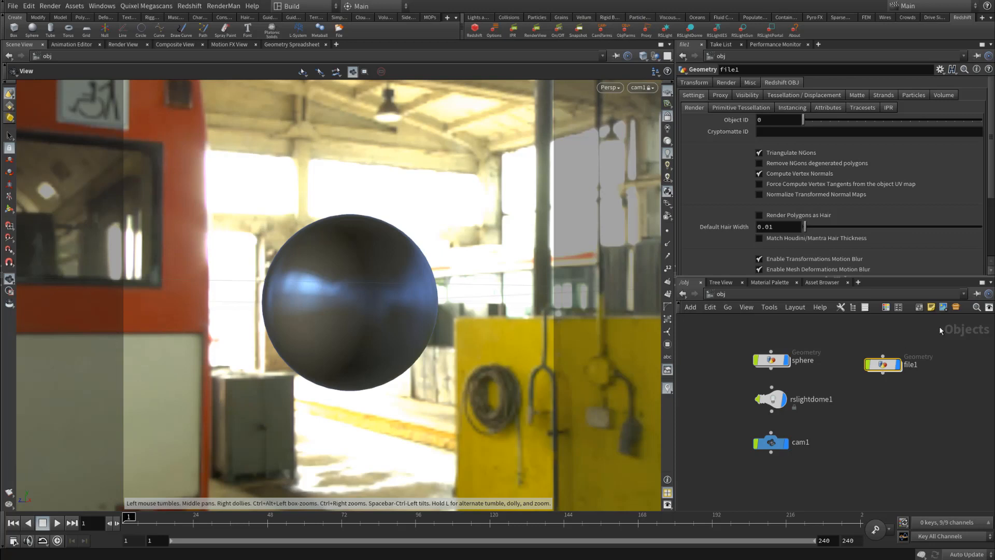
{"action": "left_click_drag", "start_coordinate": [939, 327], "coordinate": [850, 438]}
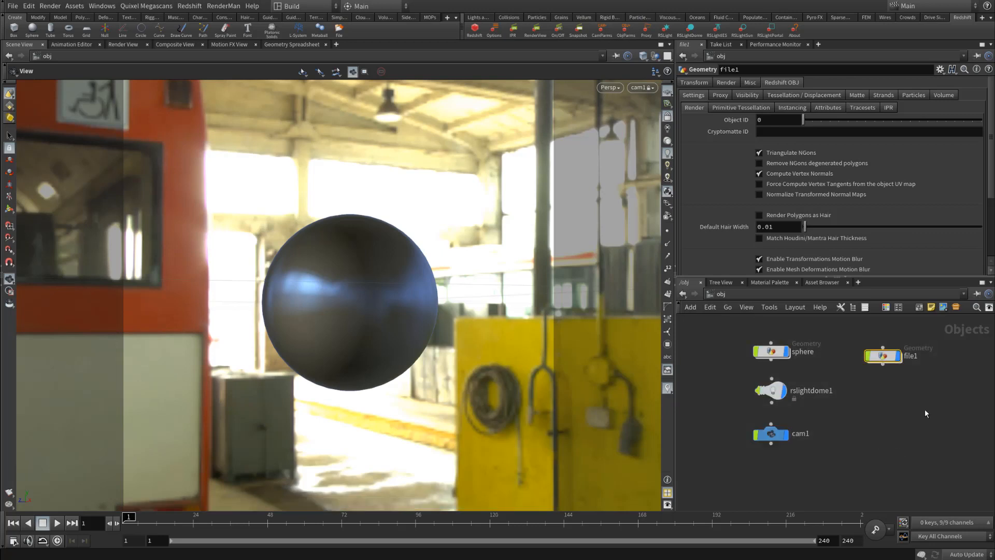
{"action": "middle_click_drag", "start_coordinate": [925, 383], "coordinate": [927, 396]}
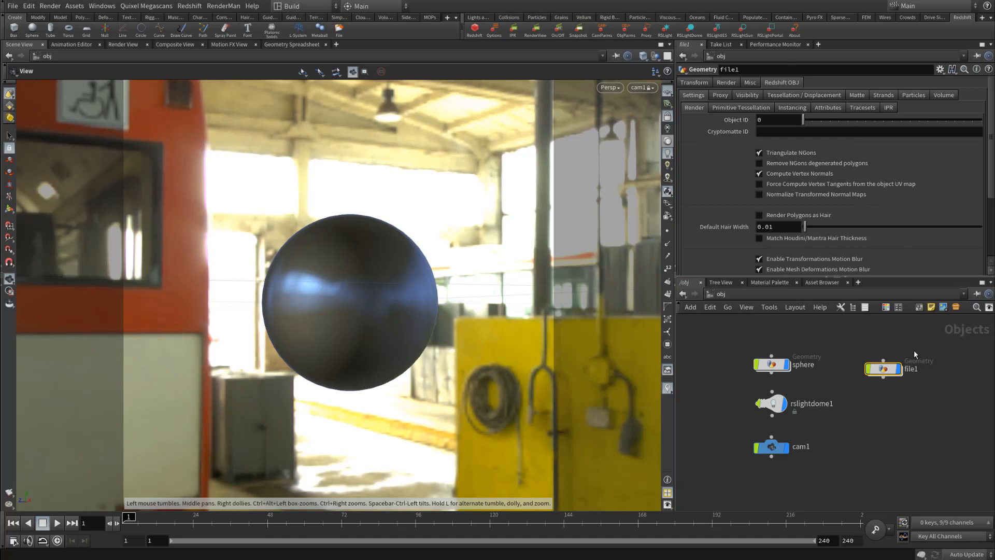
{"action": "key", "text": "Delete"}
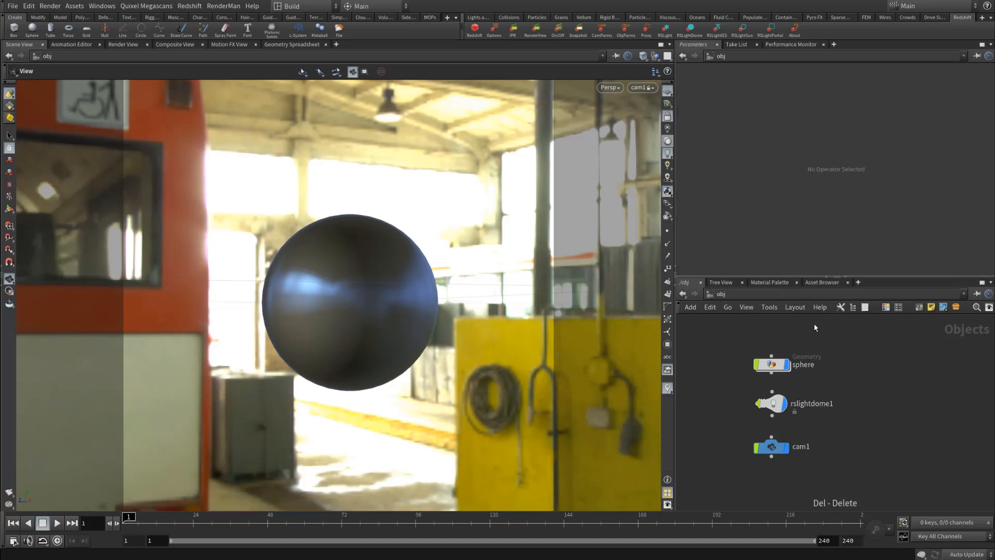
- Inspect the geometry nodes inside the sphere object, including its OUT null, and return to the object level
{"action": "left_click_drag", "start_coordinate": [814, 323], "coordinate": [738, 380]}
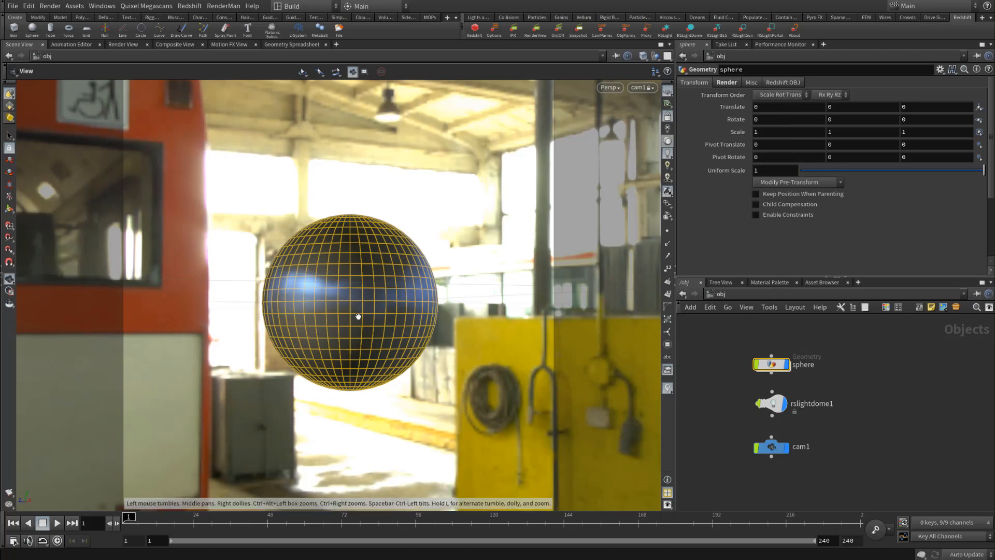
{"action": "left_click", "coordinate": [875, 375]}
{"action": "double_click", "coordinate": [771, 365]}
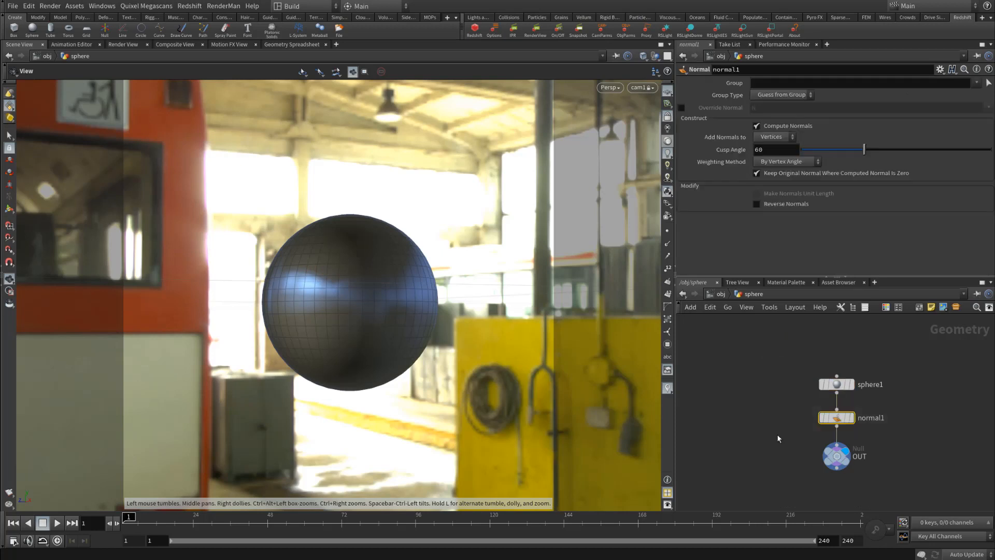
{"action": "left_click", "coordinate": [836, 455]}
{"action": "left_click", "coordinate": [719, 295]}
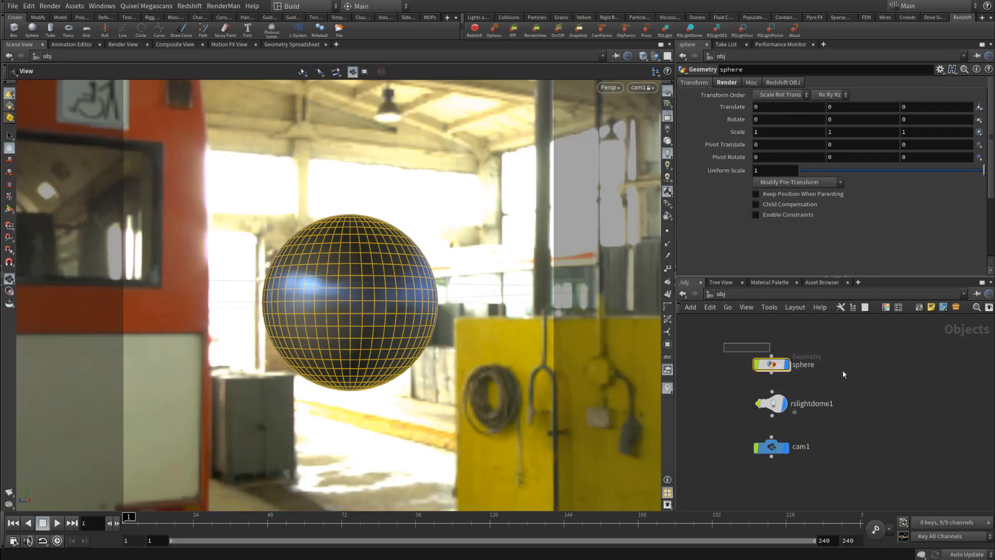
- Enable Redshift tessellation and displacement on the sphere object
{"action": "left_click", "coordinate": [781, 83]}
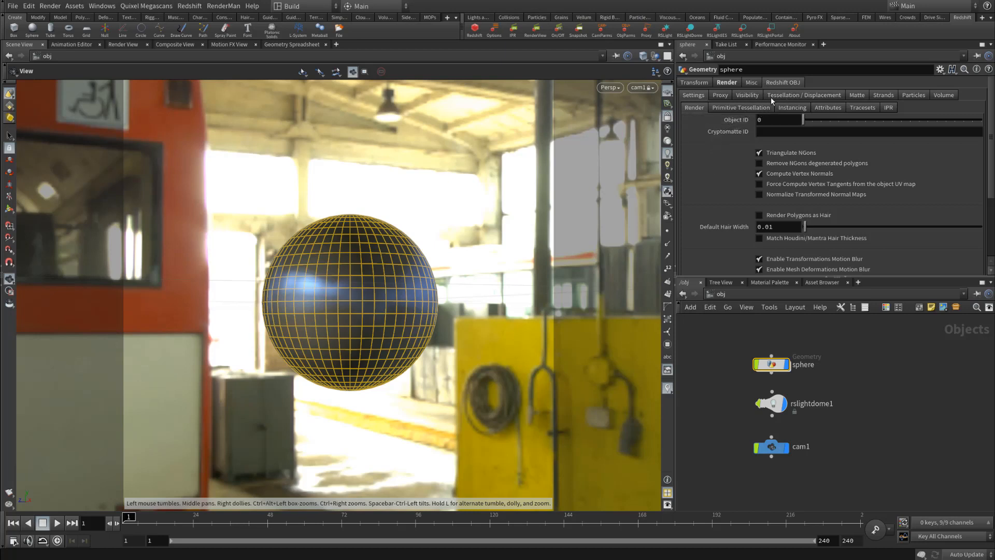
{"action": "left_click", "coordinate": [802, 96]}
{"action": "left_click", "coordinate": [797, 114]}
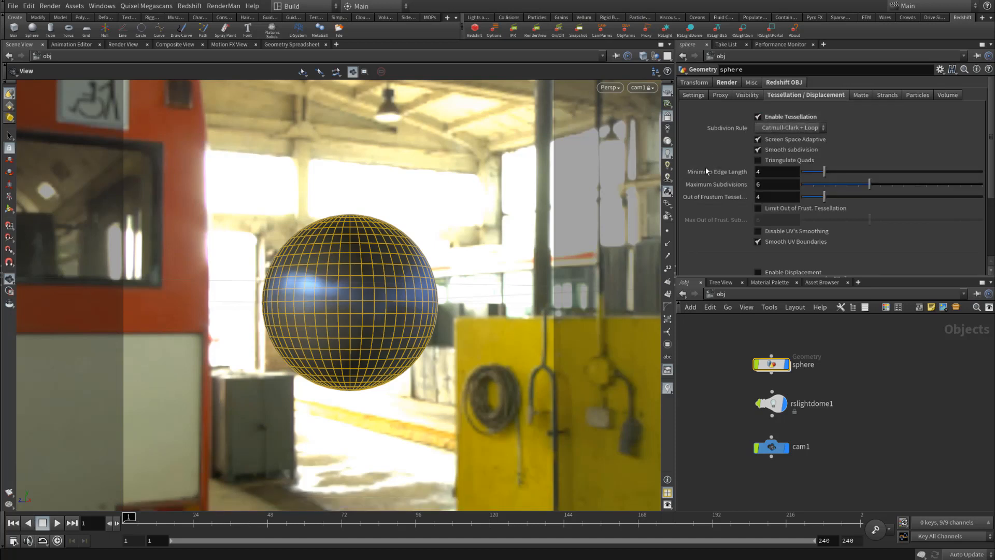
{"action": "scroll", "coordinate": [699, 207], "scroll_direction": "down", "scroll_amount": 3}
{"action": "scroll", "coordinate": [703, 214], "scroll_direction": "down", "scroll_amount": 1}
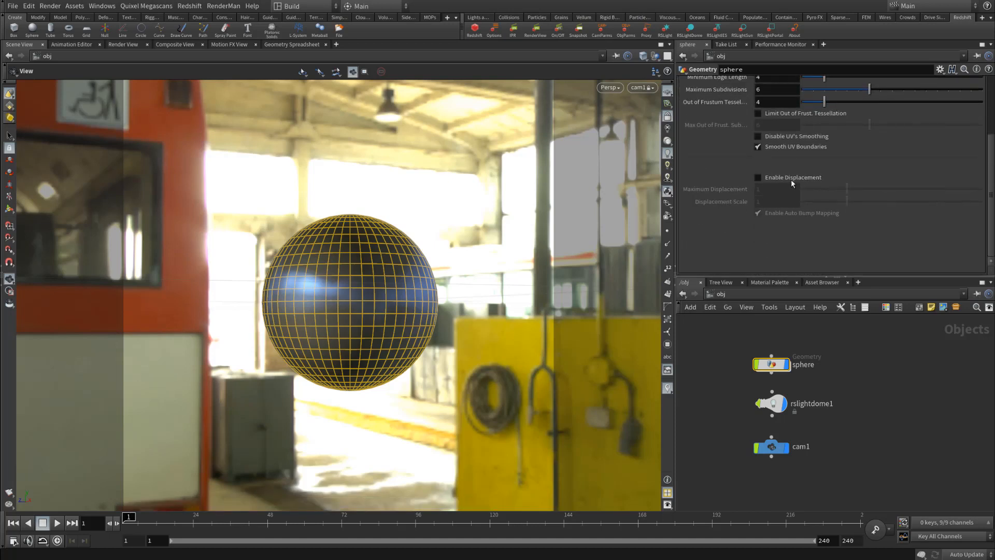
{"action": "left_click", "coordinate": [788, 178]}
{"action": "scroll", "coordinate": [703, 242], "scroll_direction": "up", "scroll_amount": 4}
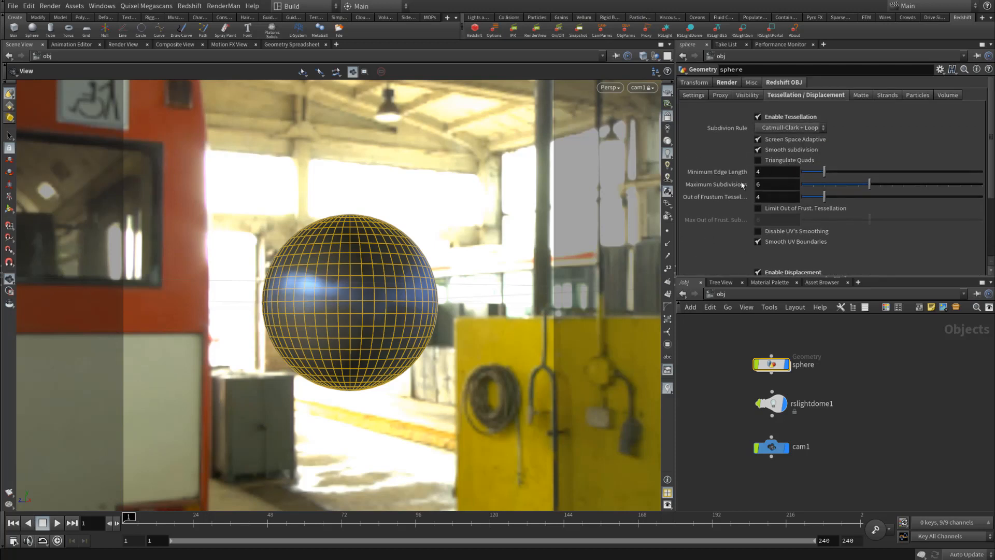
- Disable Screen Space Adaptive for the sphere's tessellation and set the Minimum Edge Length to 0.1
{"action": "left_click", "coordinate": [807, 140]}
{"action": "left_click_drag", "start_coordinate": [773, 172], "coordinate": [736, 176]}
{"action": "type", "text": "0.1"}
{"action": "key", "text": "Return"}
- Switch to the mat network and open the shader network inside the blue_metallic_paint2 material builder
{"action": "left_click", "coordinate": [736, 296]}
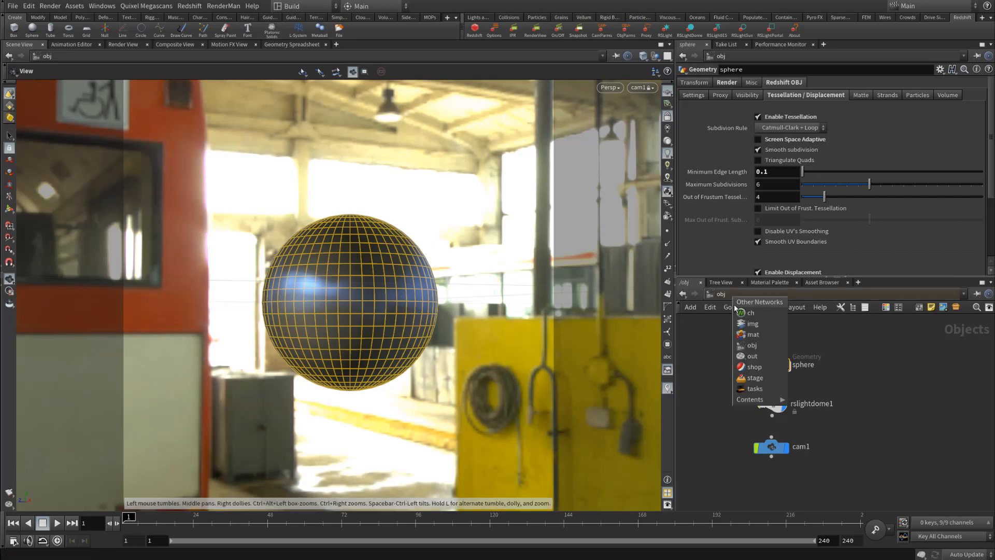
{"action": "left_click", "coordinate": [743, 335]}
{"action": "left_click_drag", "start_coordinate": [833, 409], "coordinate": [828, 399]}
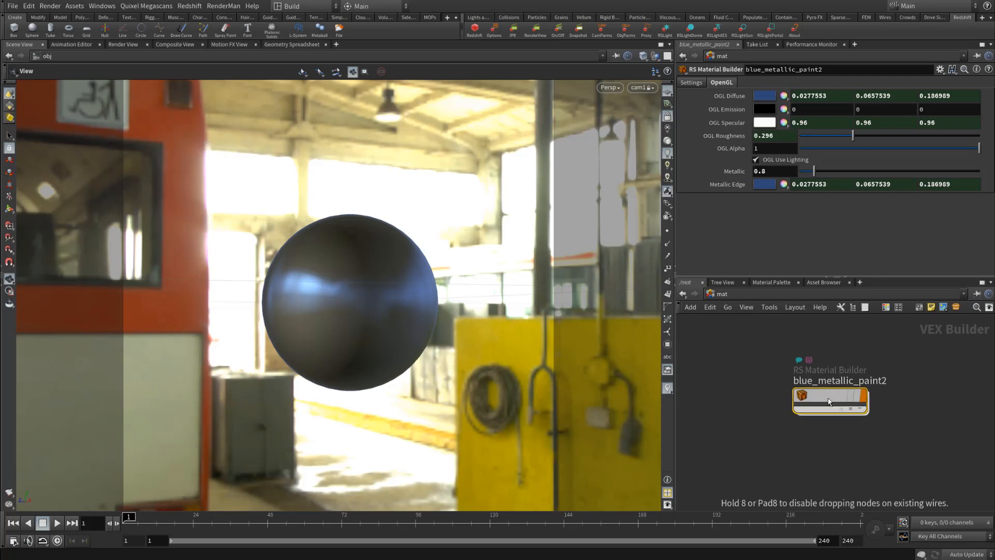
{"action": "double_click", "coordinate": [828, 400]}
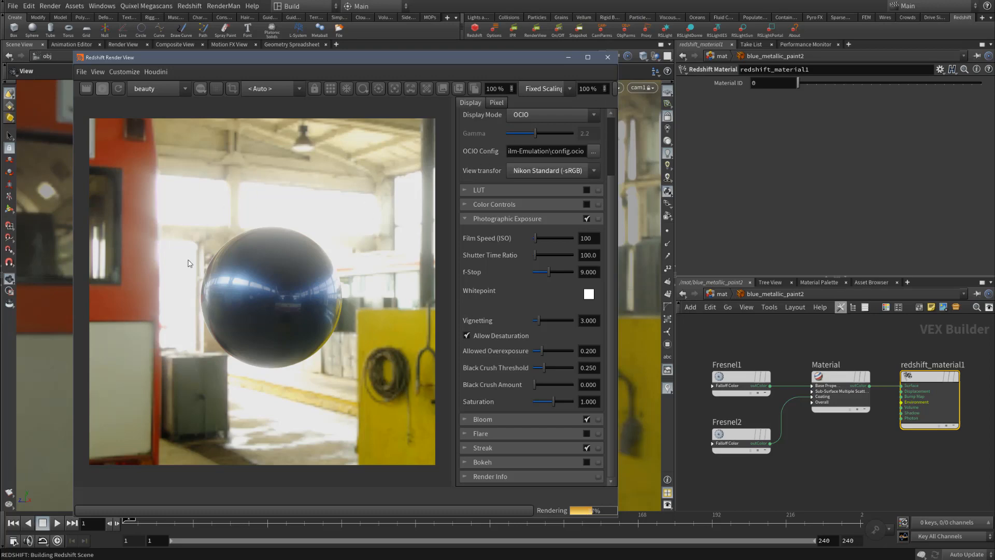
{"action": "left_click_drag", "start_coordinate": [337, 57], "coordinate": [919, 52]}
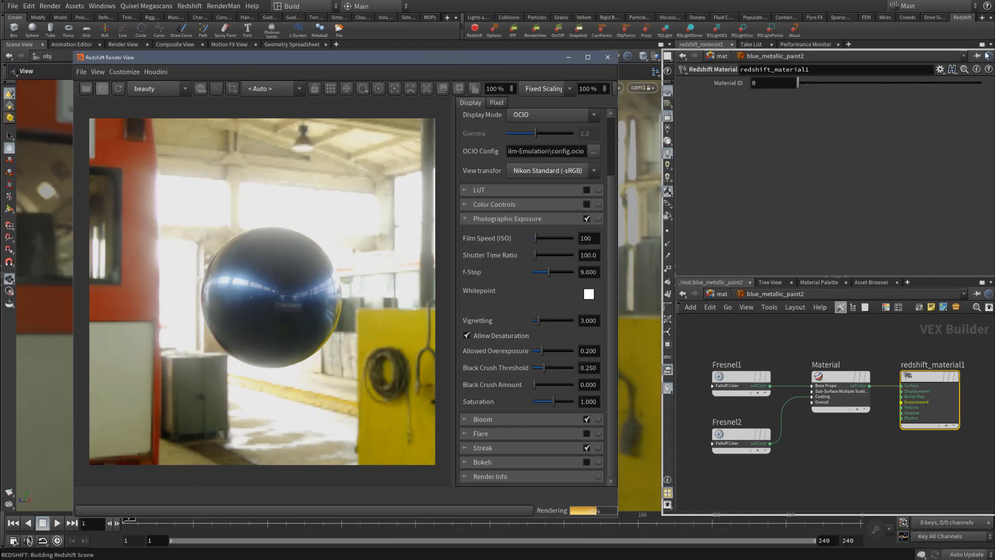
- Orbit and pan the camera so the sphere appears in front of the yellow block, and clear the node selection
{"action": "left_click_drag", "start_coordinate": [344, 300], "coordinate": [384, 329]}
{"action": "mouse_move", "coordinate": [347, 297]}
{"action": "middle_mouse_down"}
{"action": "mouse_move", "coordinate": [402, 291]}
{"action": "mouse_move", "coordinate": [365, 296]}
{"action": "middle_mouse_up"}
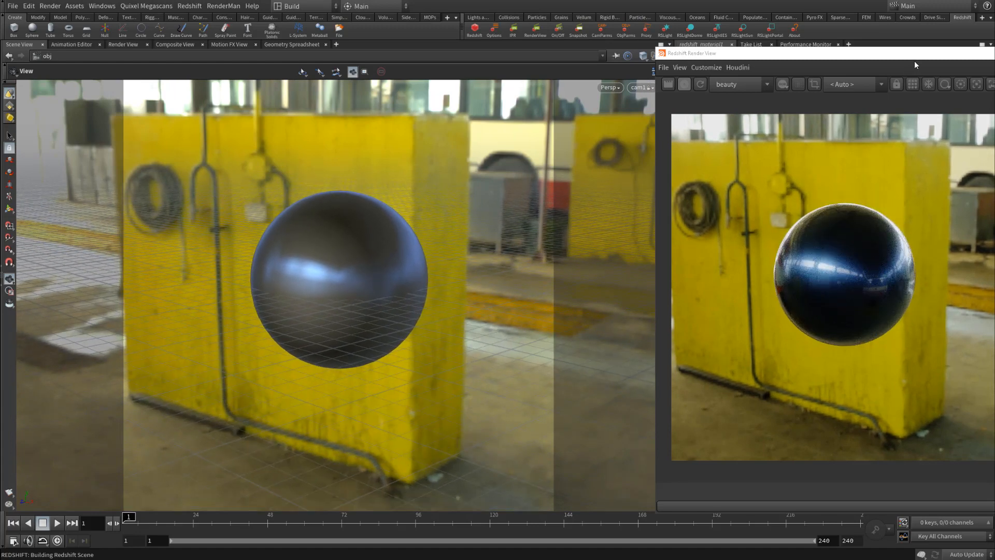
{"action": "left_click_drag", "start_coordinate": [921, 61], "coordinate": [336, 54]}
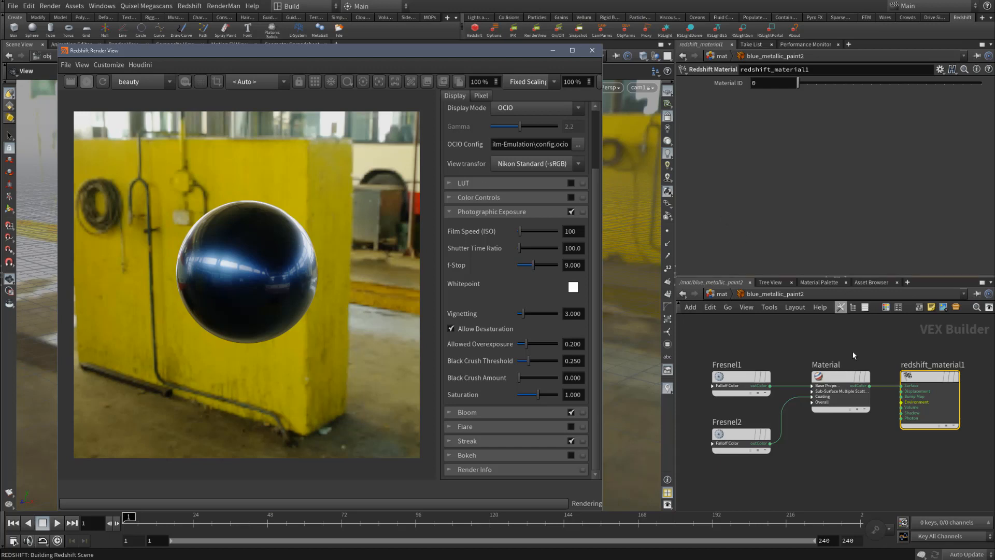
{"action": "left_click_drag", "start_coordinate": [772, 326], "coordinate": [753, 358]}
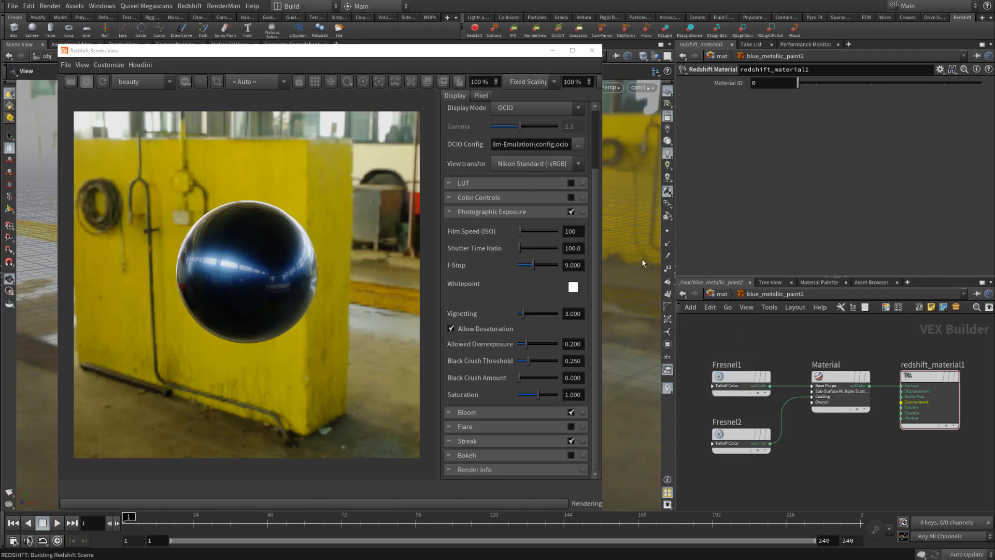
- Pick the sphere in the Redshift render view with Select Object mode and inspect its transform, render and Redshift parameters
{"action": "left_click", "coordinate": [395, 82]}
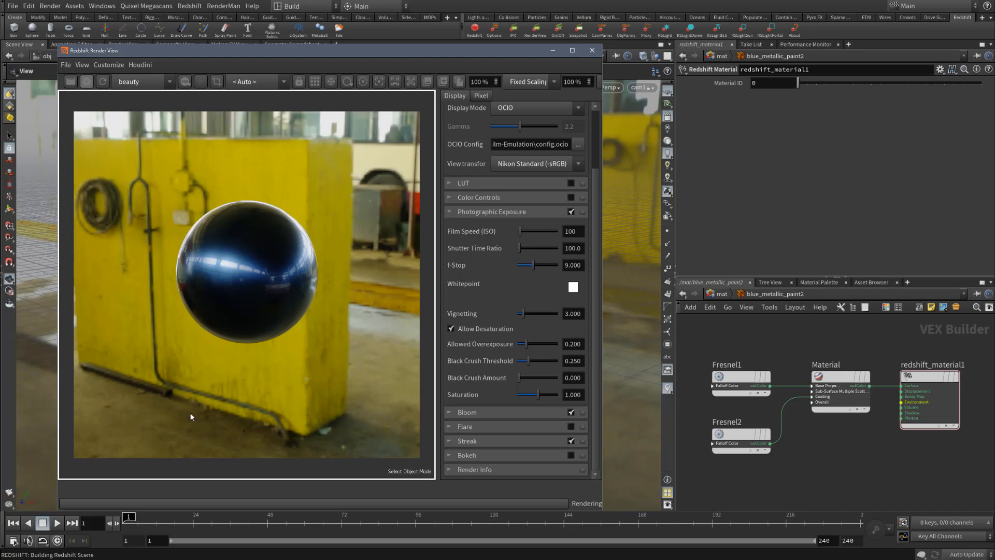
{"action": "left_click", "coordinate": [272, 278]}
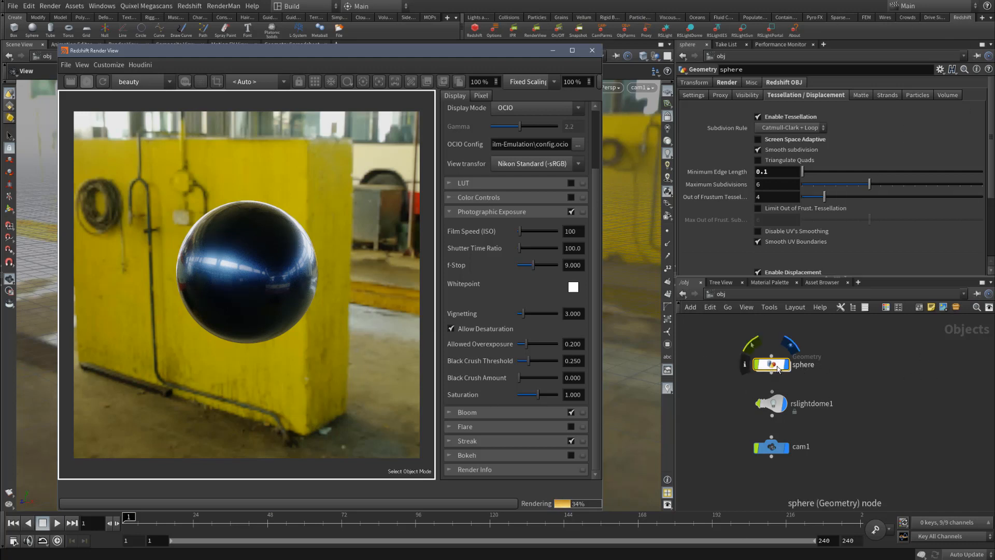
{"action": "left_click", "coordinate": [695, 82]}
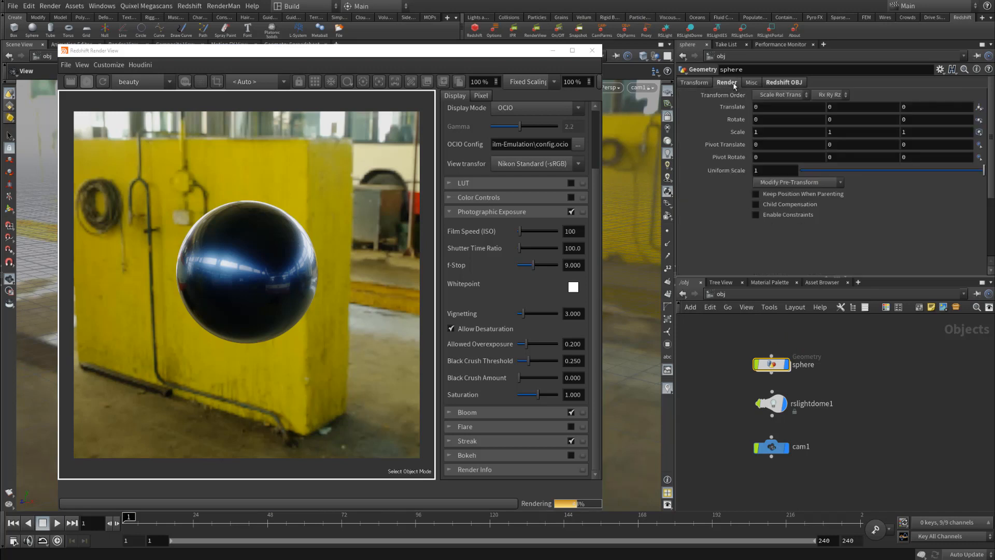
{"action": "left_click", "coordinate": [727, 82]}
{"action": "left_click", "coordinate": [777, 82]}
{"action": "left_click", "coordinate": [721, 84]}
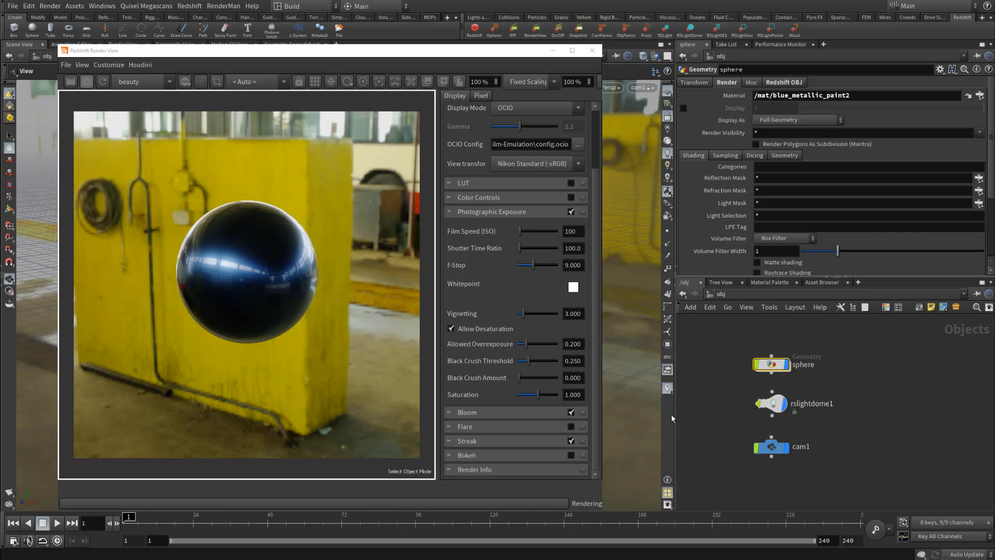
{"action": "left_click", "coordinate": [288, 290]}
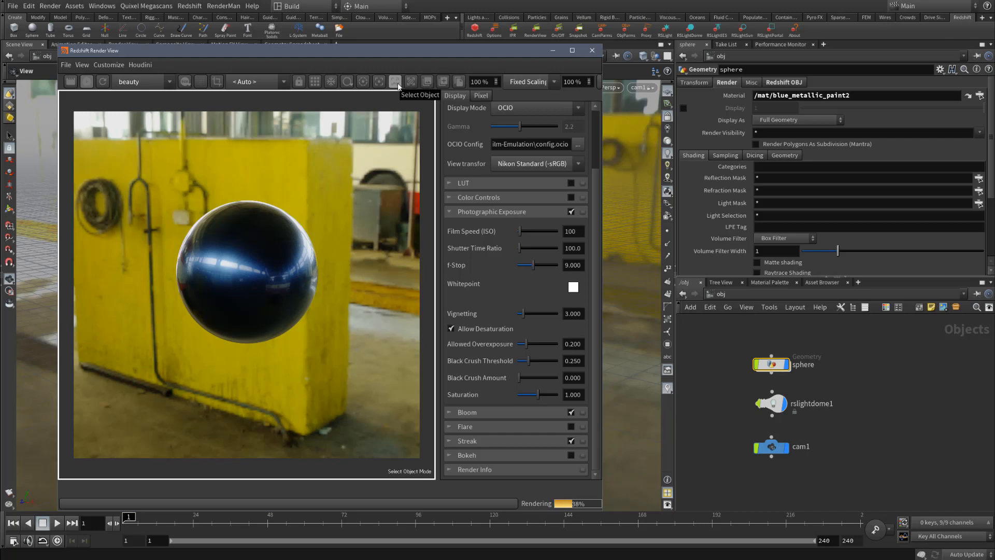
- Switch the render view from Select Object to Select Material mode, pick the sphere's material, and leave the mode
{"action": "left_click", "coordinate": [397, 83]}
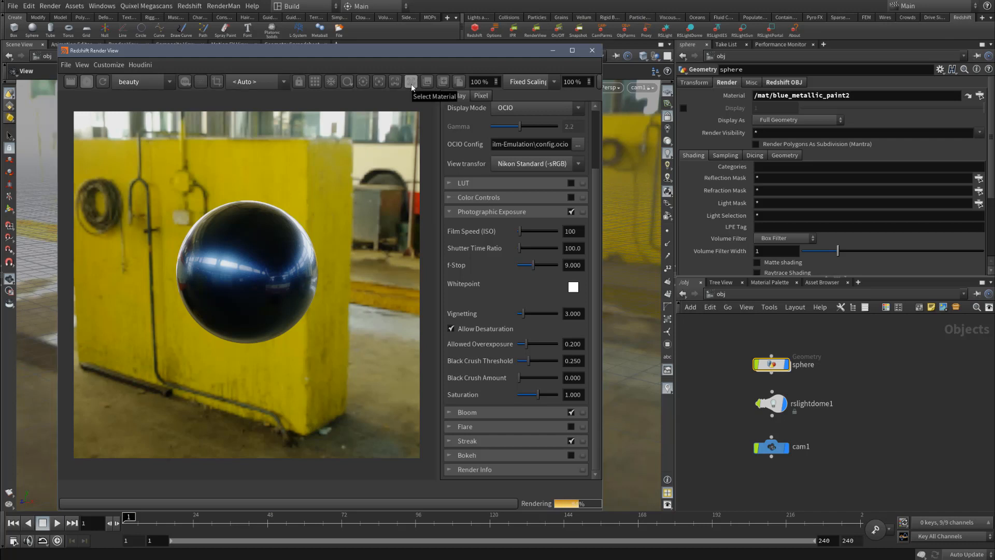
{"action": "left_click", "coordinate": [411, 84]}
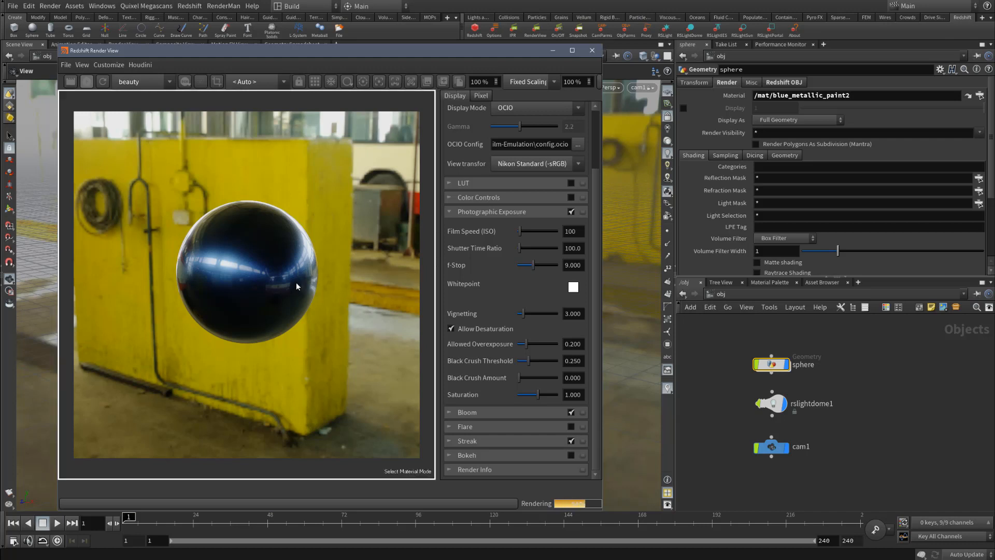
{"action": "left_click", "coordinate": [257, 257]}
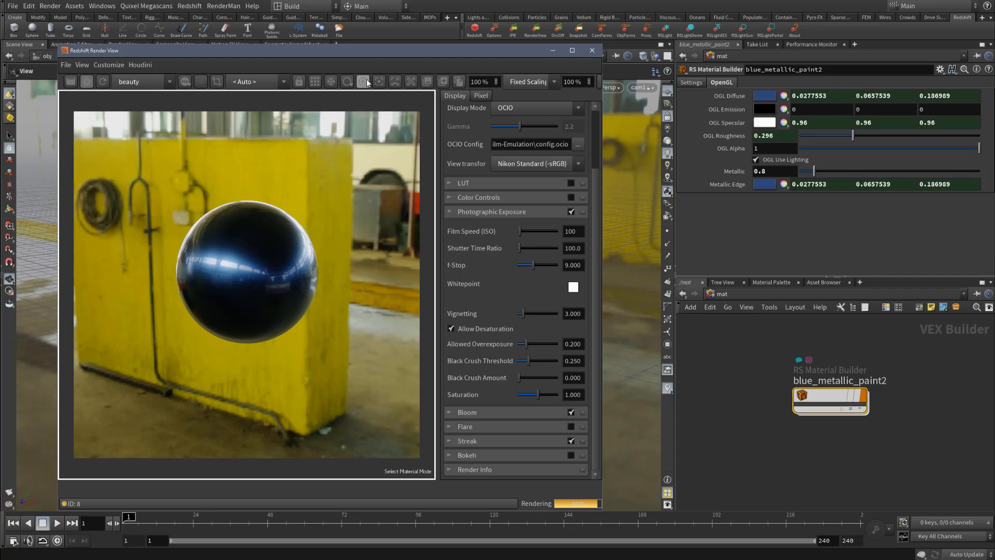
{"action": "left_click", "coordinate": [407, 84]}
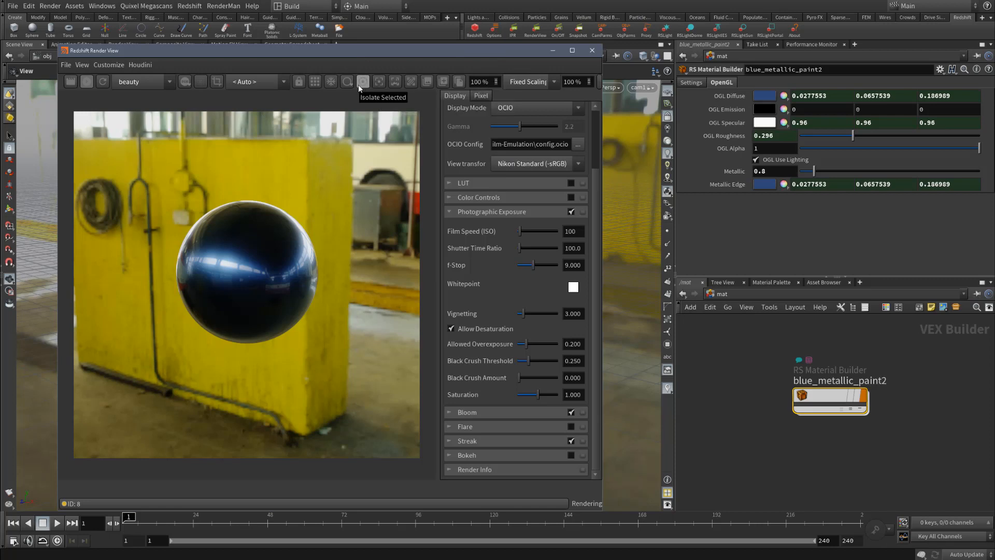
- Return to the obj network and add a File geometry object beside the sphere node
{"action": "left_click", "coordinate": [729, 307]}
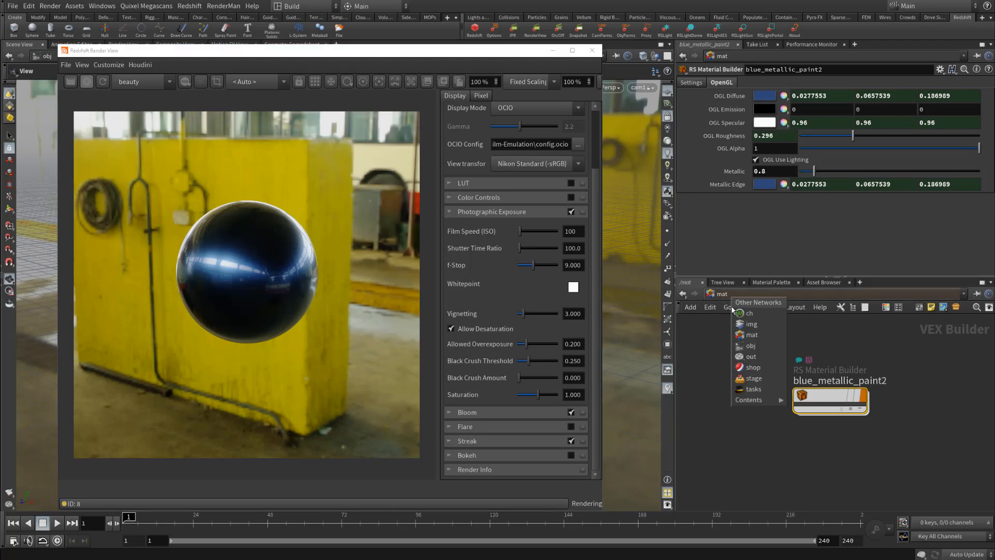
{"action": "left_click", "coordinate": [750, 346]}
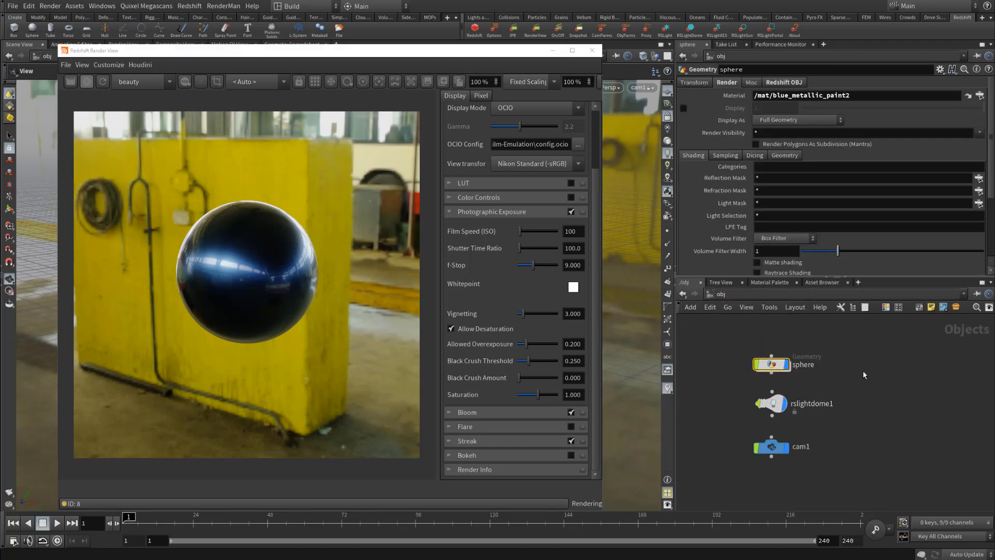
{"action": "key", "text": "Tab"}
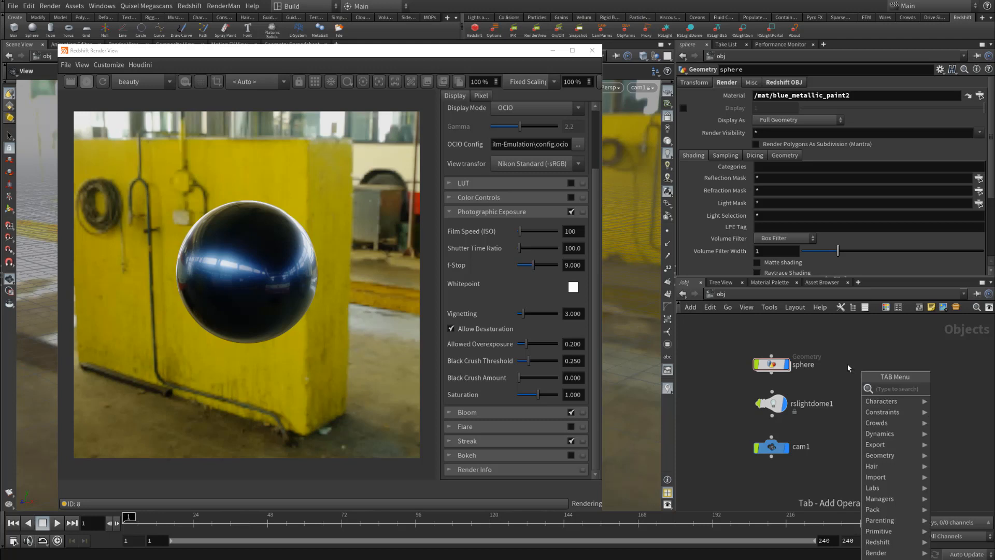
{"action": "type", "text": "file"}
{"action": "key", "text": "Return"}
{"action": "left_click", "coordinate": [848, 366]}
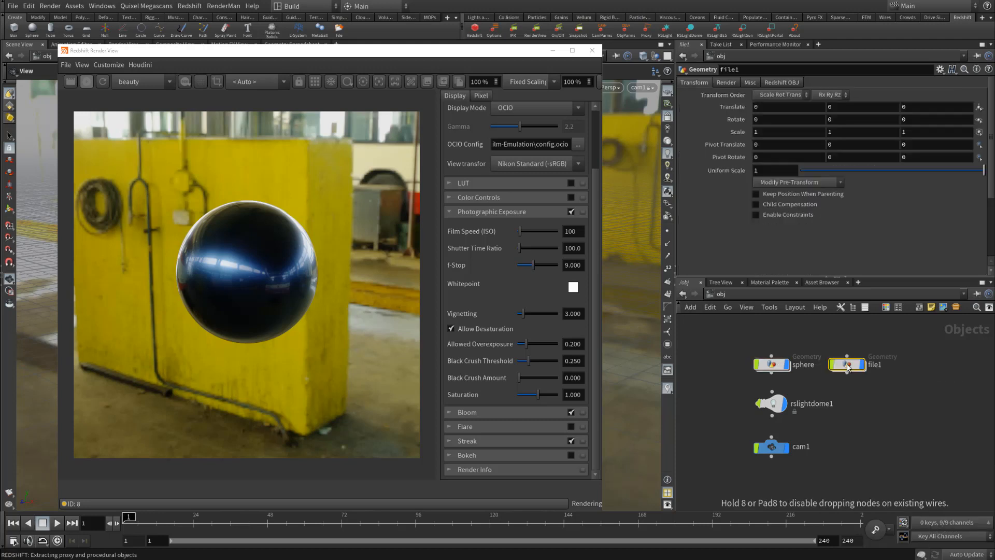
- Replace the default file node inside the file1 object with a Box and return to the object level
{"action": "key", "text": "Return"}
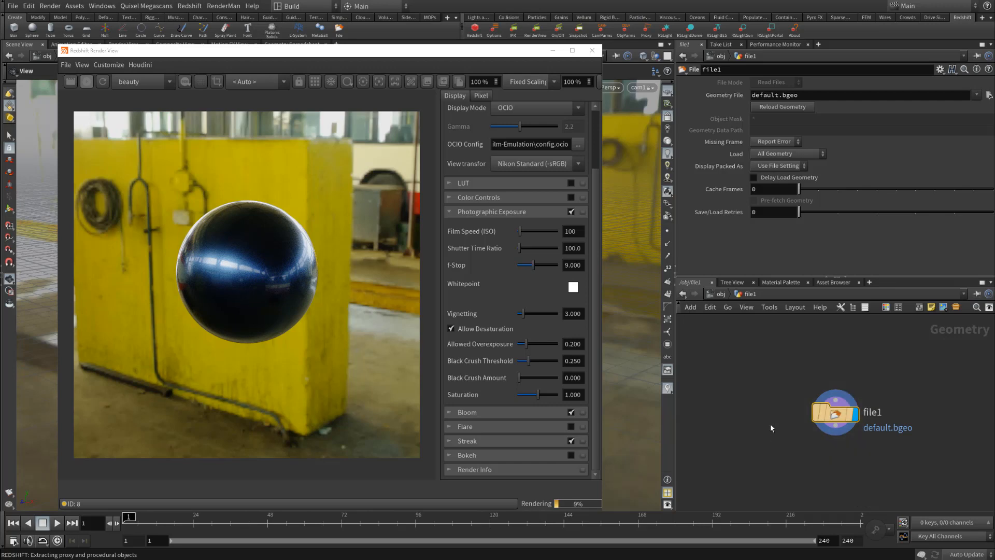
{"action": "key", "text": "Delete"}
{"action": "key", "text": "Tab"}
{"action": "type", "text": "box"}
{"action": "key", "text": "Return"}
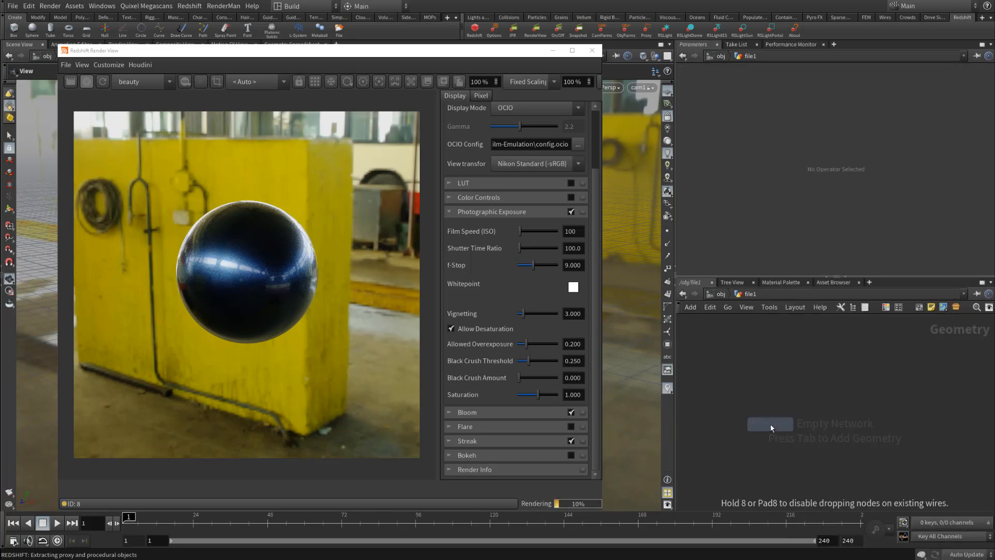
{"action": "left_click", "coordinate": [770, 424]}
{"action": "left_click", "coordinate": [718, 294]}
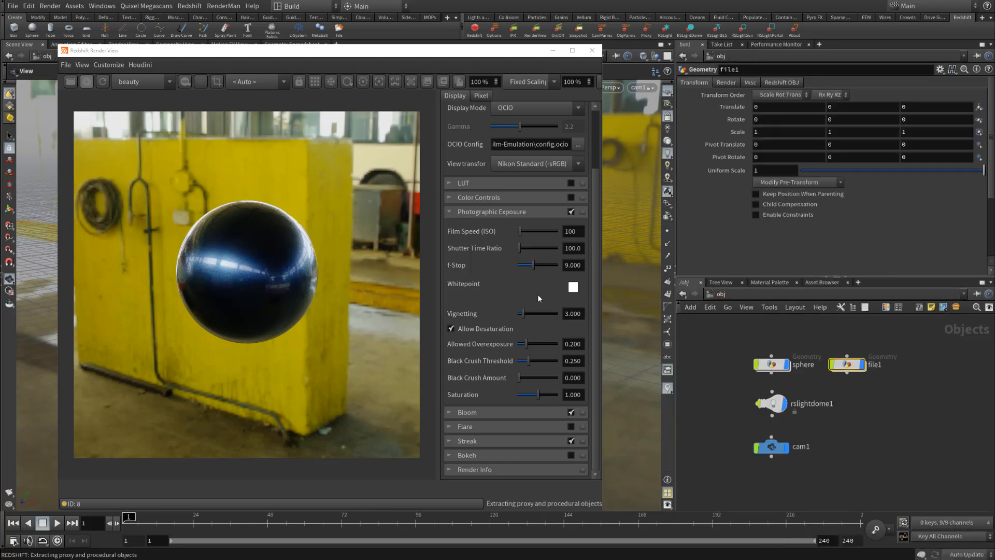
- Uncover the viewport, check the box inside file1, and set the file1 object's X translation to -2.7
{"action": "left_click", "coordinate": [568, 58]}
{"action": "left_click_drag", "start_coordinate": [429, 46], "coordinate": [985, 70]}
{"action": "left_click_drag", "start_coordinate": [849, 76], "coordinate": [994, 76]}
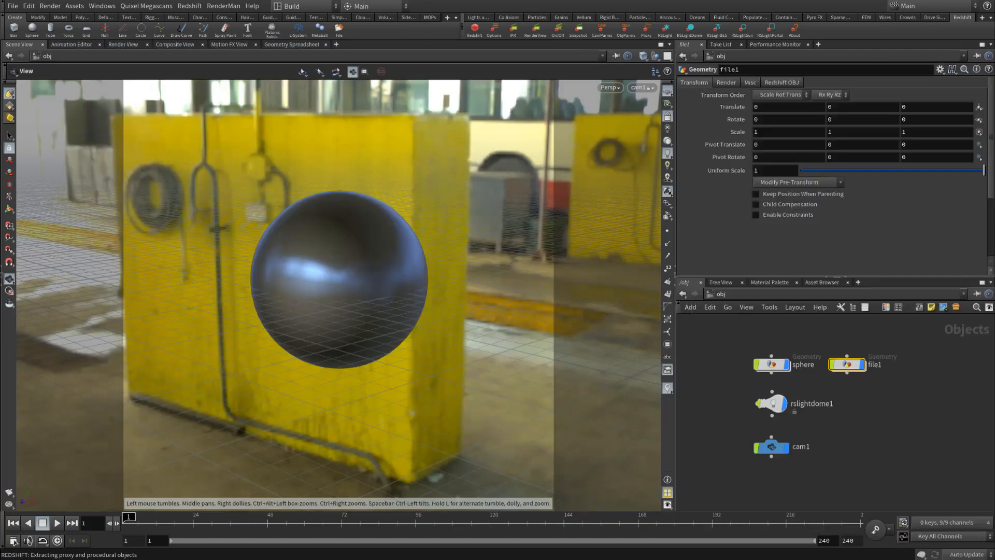
{"action": "double_click", "coordinate": [849, 368]}
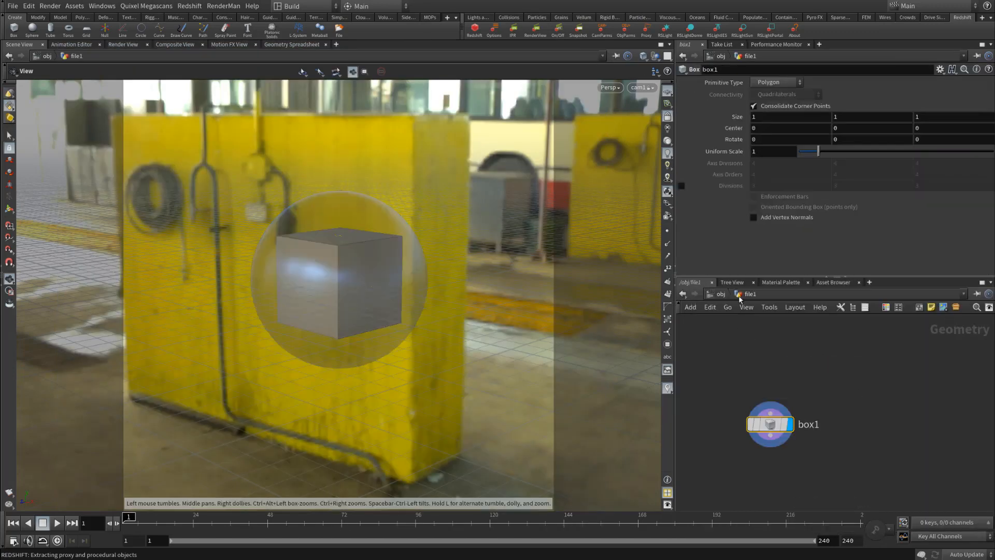
{"action": "left_click", "coordinate": [719, 294]}
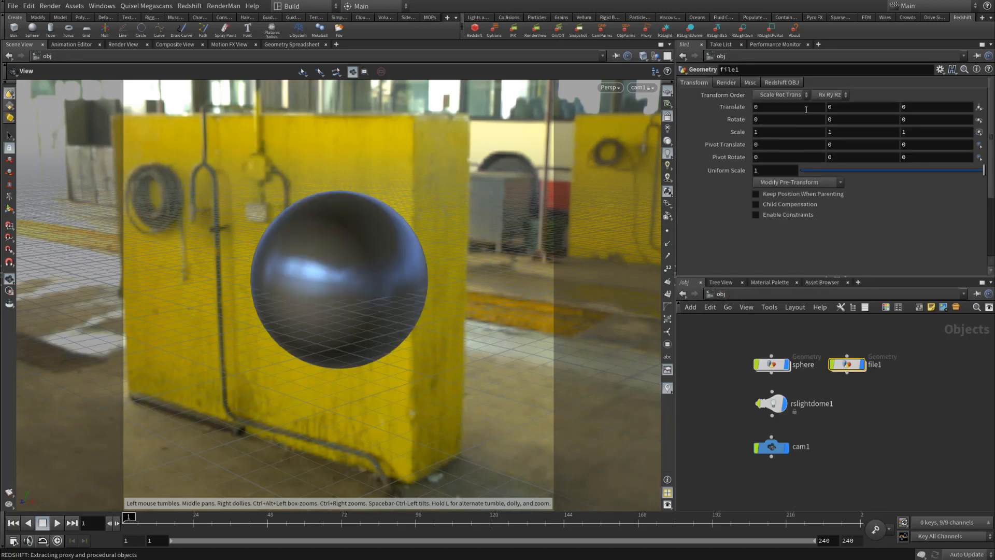
{"action": "middle_click_drag", "start_coordinate": [807, 110], "coordinate": [757, 104]}
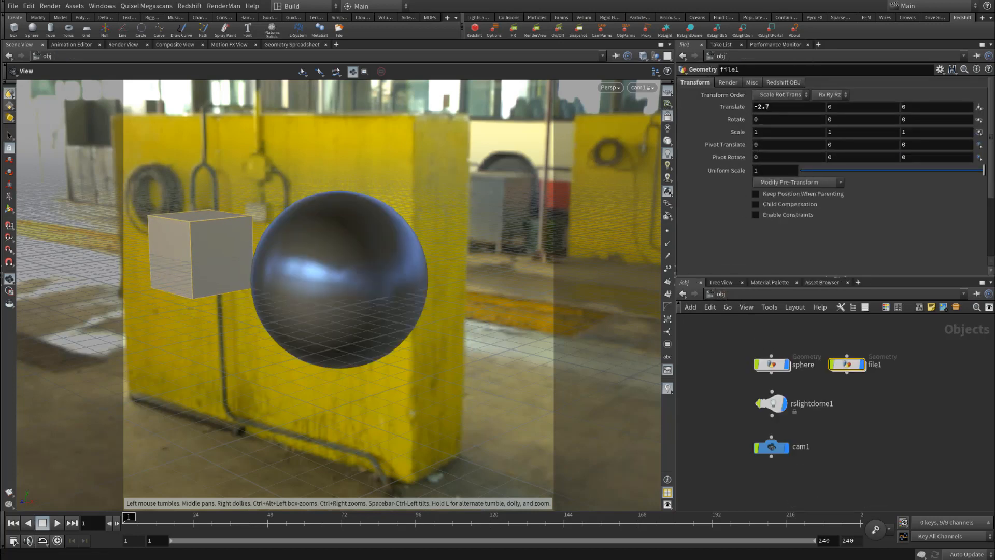
- Enable Isolate Selected in the Redshift render view and change the selection between the box and sphere objects to test it
{"action": "left_click_drag", "start_coordinate": [994, 93], "coordinate": [288, 58]}
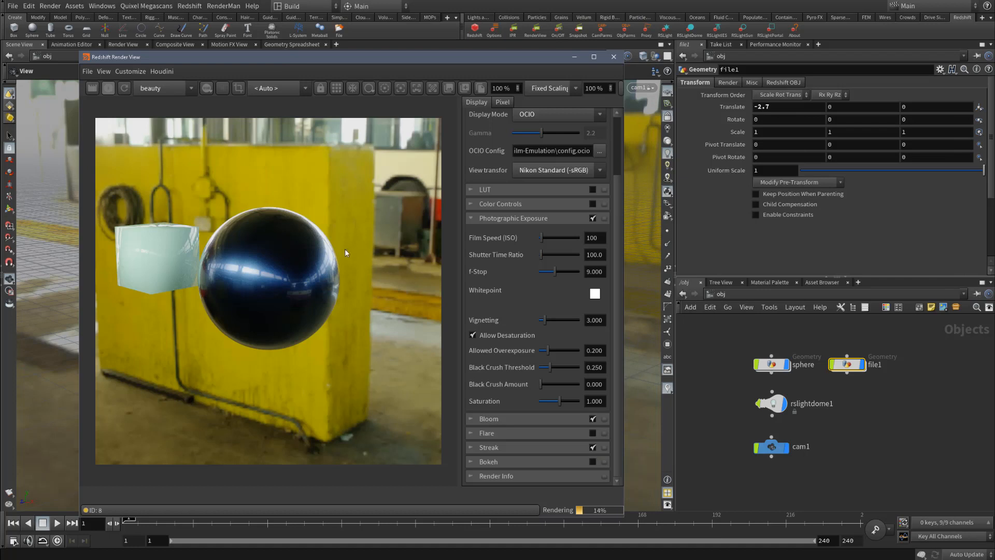
{"action": "left_click", "coordinate": [389, 87]}
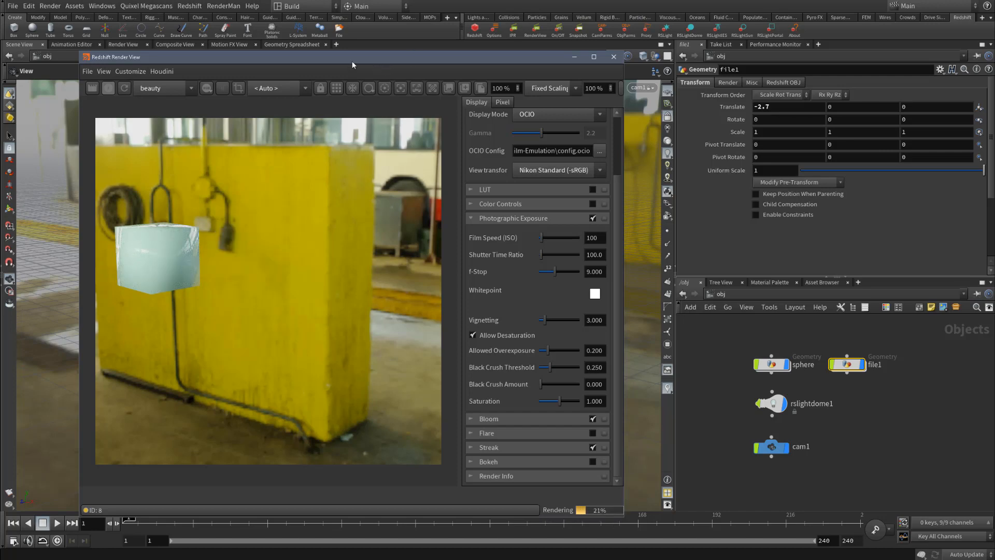
{"action": "mouse_move", "coordinate": [353, 61]}
{"action": "left_mouse_down"}
{"action": "mouse_move", "coordinate": [760, 43]}
{"action": "mouse_move", "coordinate": [357, 45]}
{"action": "left_mouse_up"}
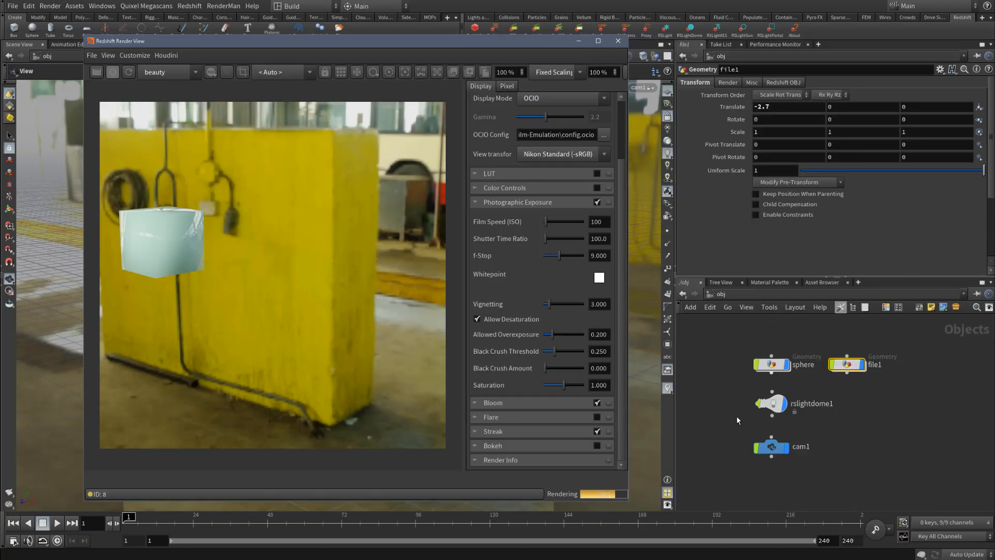
{"action": "left_click_drag", "start_coordinate": [794, 345], "coordinate": [746, 369]}
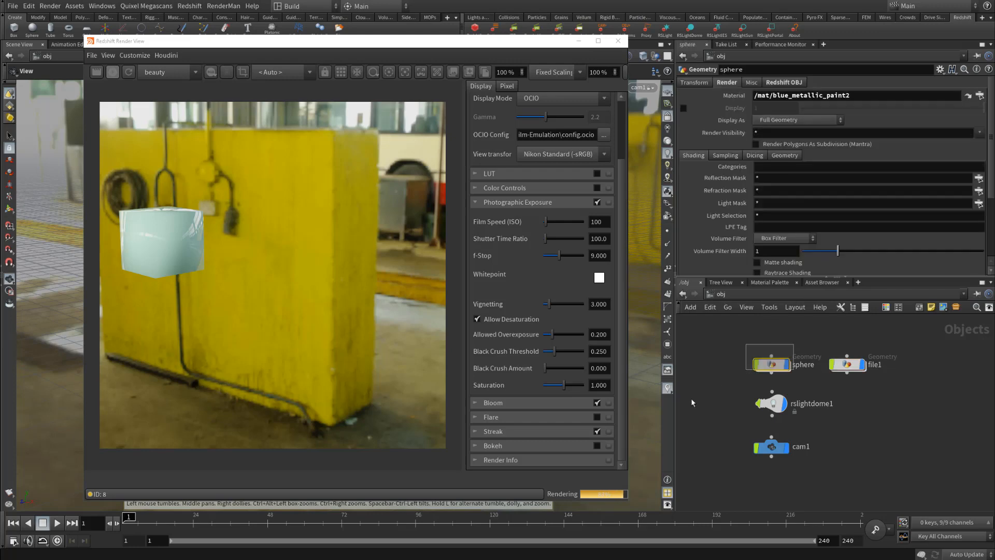
{"action": "left_click_drag", "start_coordinate": [922, 345], "coordinate": [727, 384]}
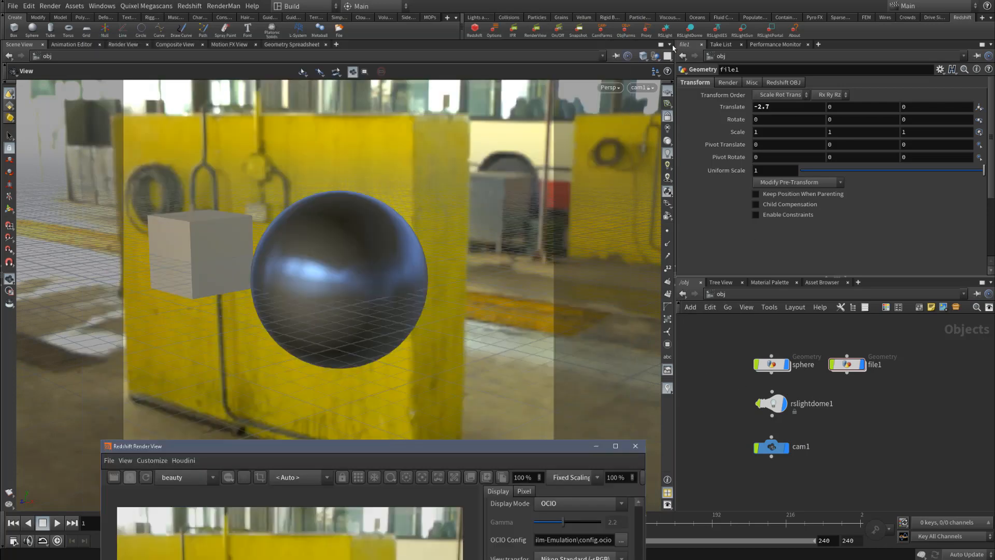
- Place a Redshift light beside the sphere at about 1.46, -0.75, -1.28 and review its light types, keeping Area
{"action": "left_click", "coordinate": [665, 29]}
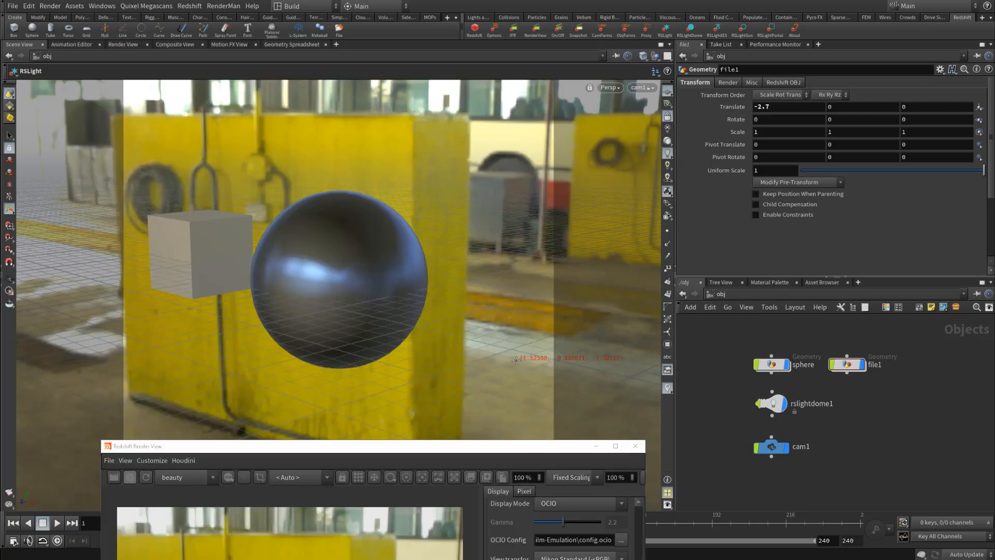
{"action": "left_click", "coordinate": [520, 358]}
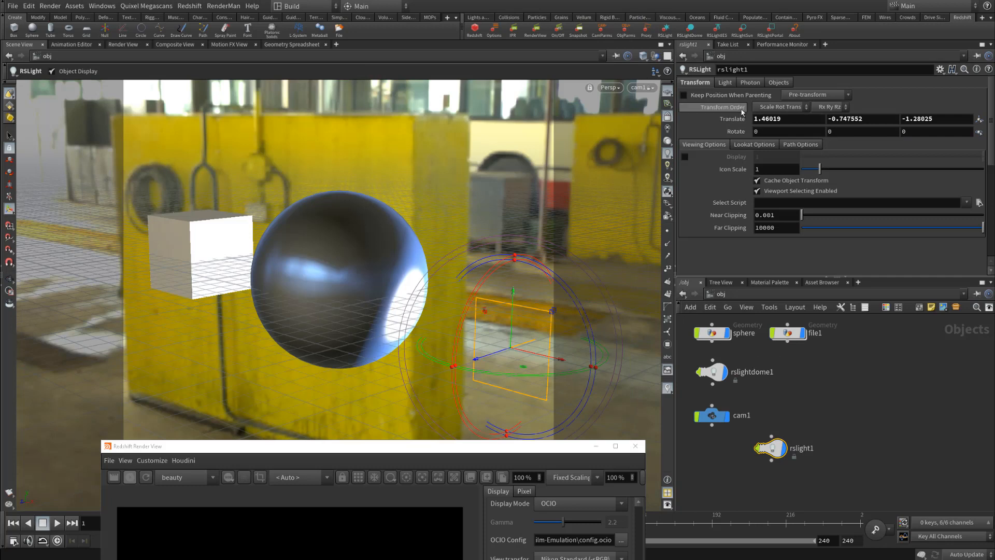
{"action": "left_click", "coordinate": [725, 82]}
{"action": "left_click", "coordinate": [775, 123]}
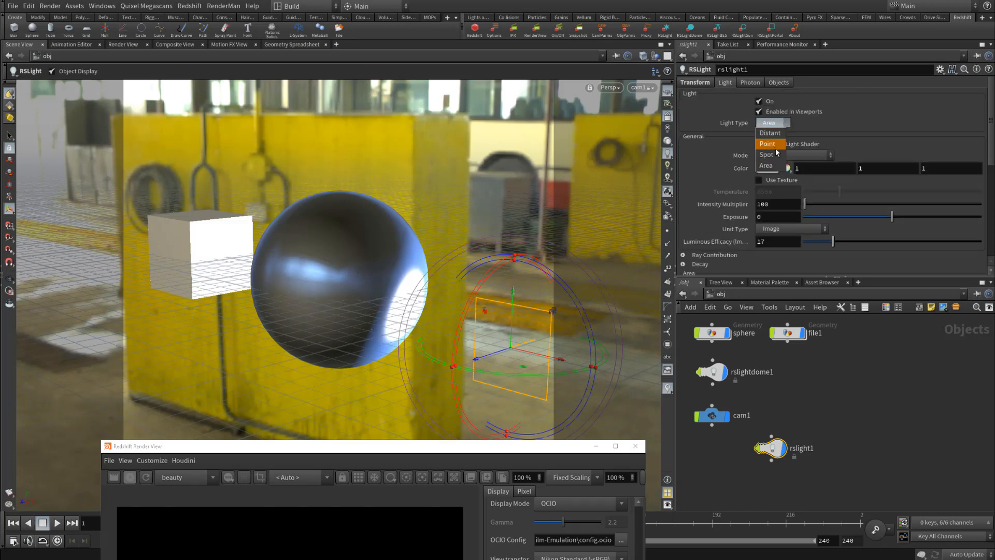
{"action": "left_click", "coordinate": [703, 191]}
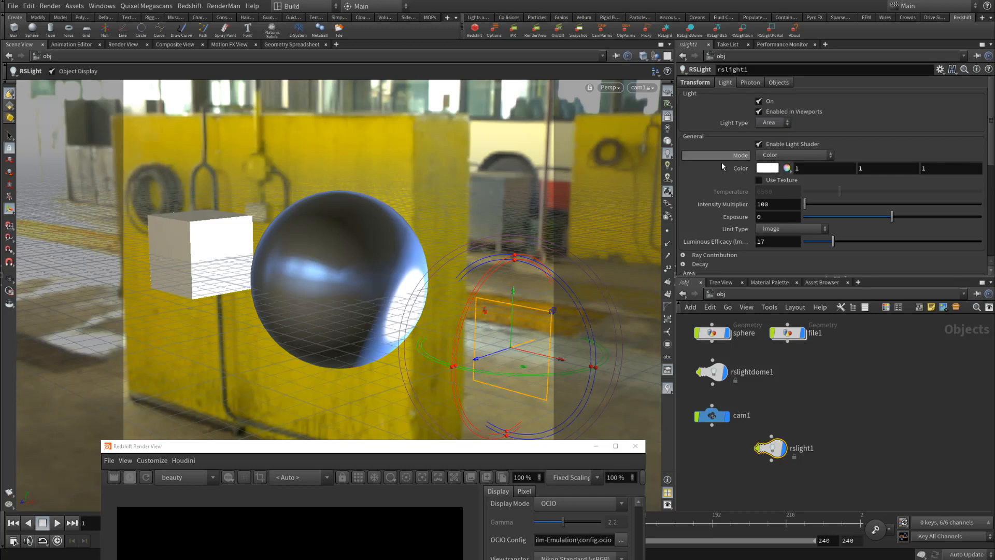
- Set the light's area shape to Sphere with a size of 0.3 on all axes and raise it beside the sphere
{"action": "scroll", "coordinate": [721, 163], "scroll_direction": "down", "scroll_amount": 3}
{"action": "left_click", "coordinate": [776, 226]}
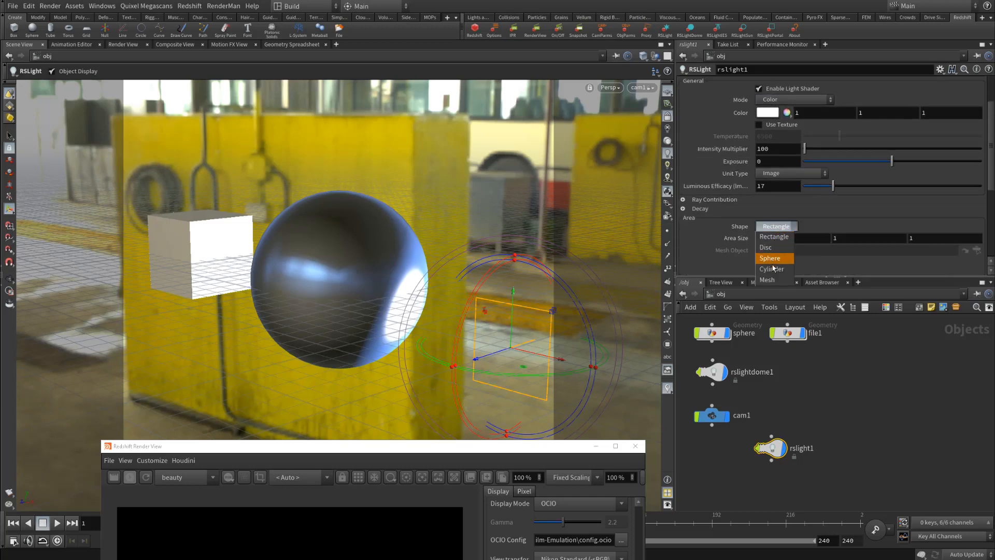
{"action": "left_click", "coordinate": [768, 253]}
{"action": "middle_click_drag", "start_coordinate": [737, 241], "coordinate": [690, 241]}
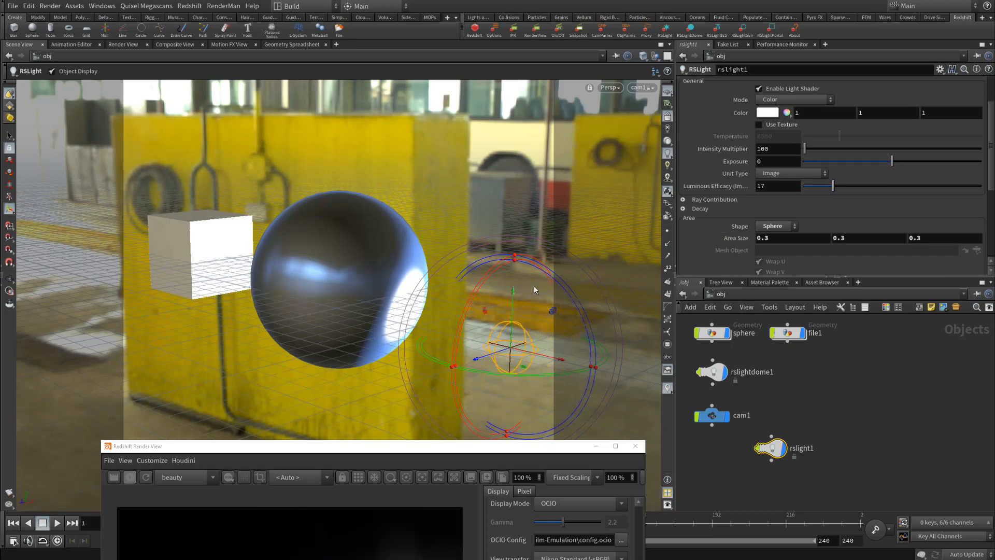
{"action": "left_click_drag", "start_coordinate": [542, 171], "coordinate": [539, 152]}
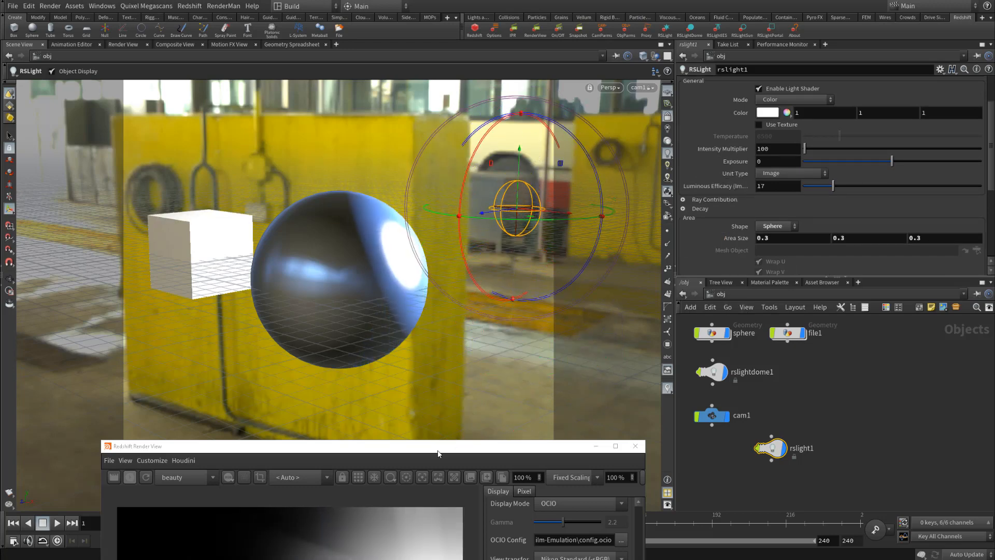
- Bring the Redshift render view fully into sight over the viewport and place the rslight1 node beside rslightdome1
{"action": "left_click_drag", "start_coordinate": [423, 448], "coordinate": [400, 69]}
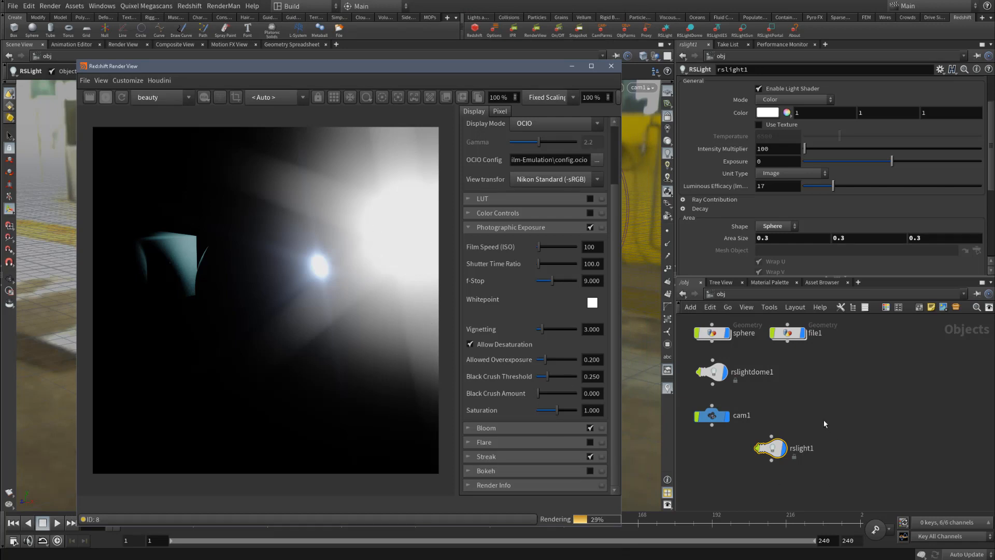
{"action": "middle_click_drag", "start_coordinate": [820, 397], "coordinate": [887, 438]}
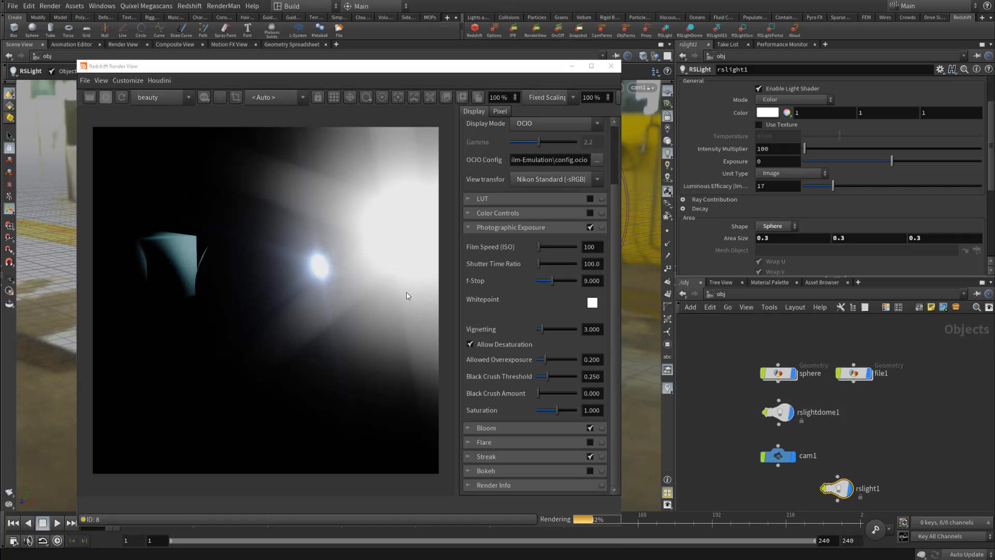
{"action": "left_click_drag", "start_coordinate": [837, 487], "coordinate": [857, 412]}
- Test light isolation by selecting only the dome light, selecting both lights together, and clearing the selection
{"action": "left_click_drag", "start_coordinate": [730, 395], "coordinate": [808, 435]}
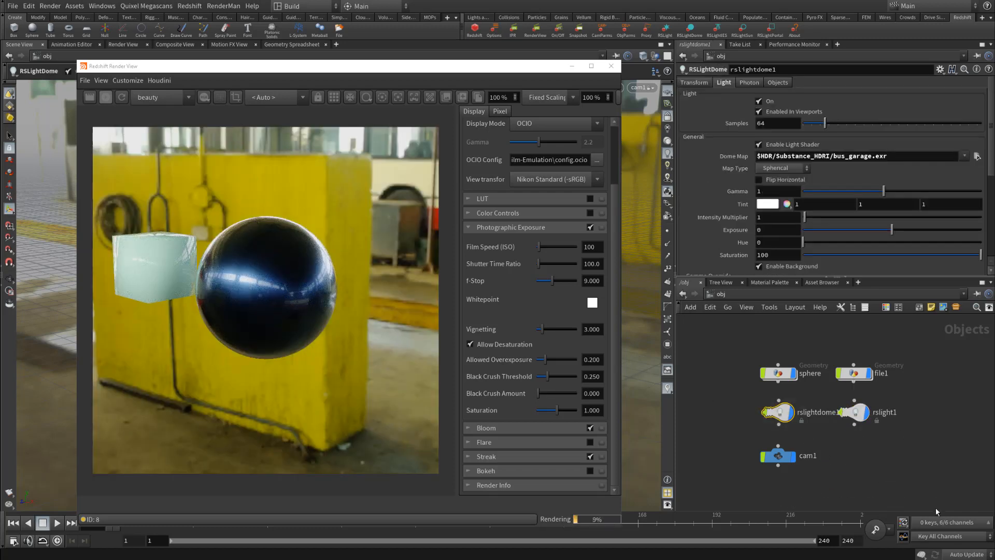
{"action": "left_click_drag", "start_coordinate": [903, 437], "coordinate": [745, 407]}
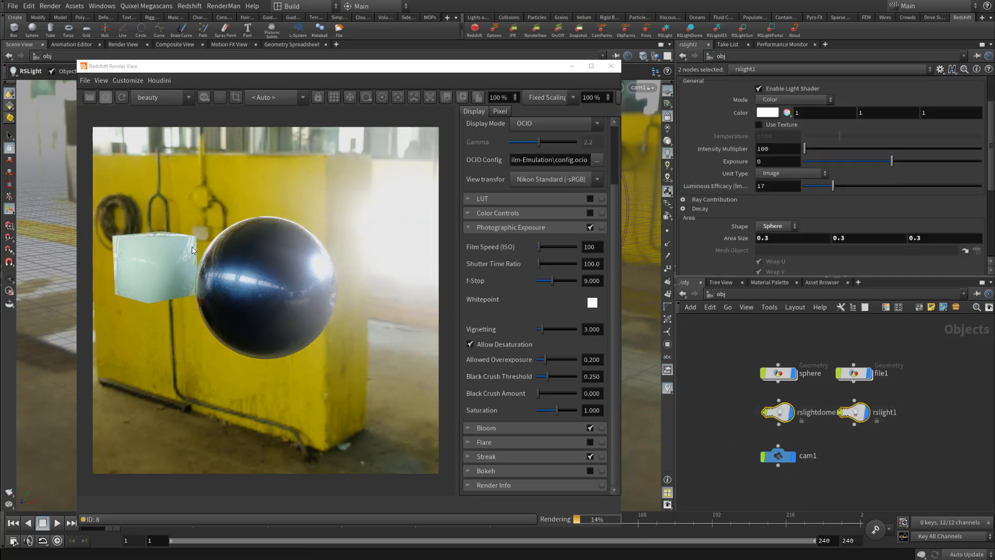
{"action": "left_click", "coordinate": [925, 471]}
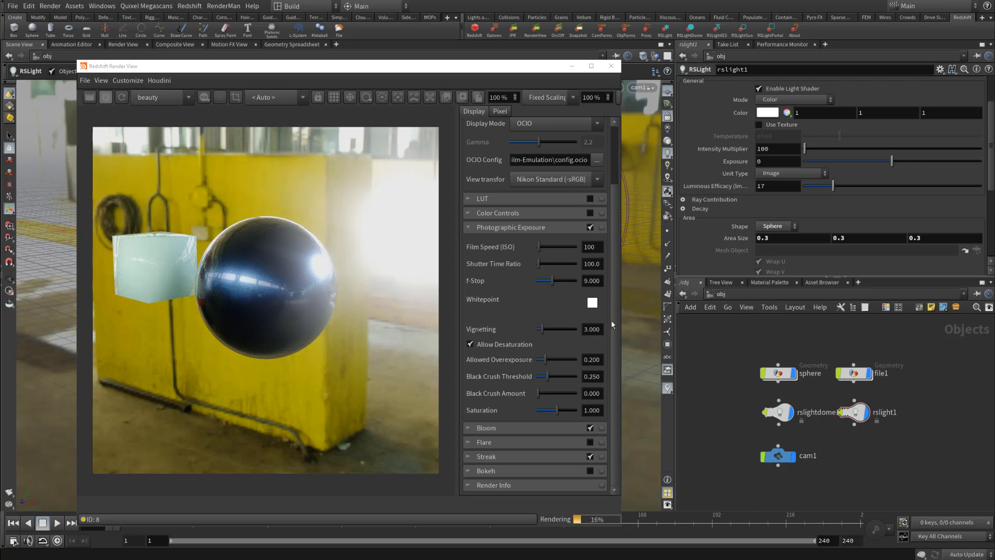
- Switch the render view's Select Object mode on and back off
{"action": "left_click", "coordinate": [412, 97]}
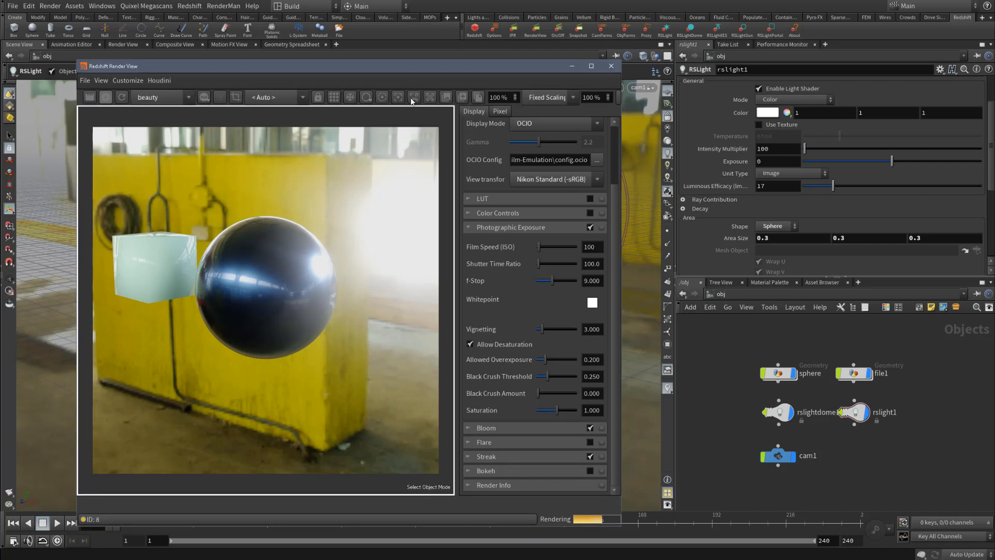
{"action": "left_click", "coordinate": [413, 97]}
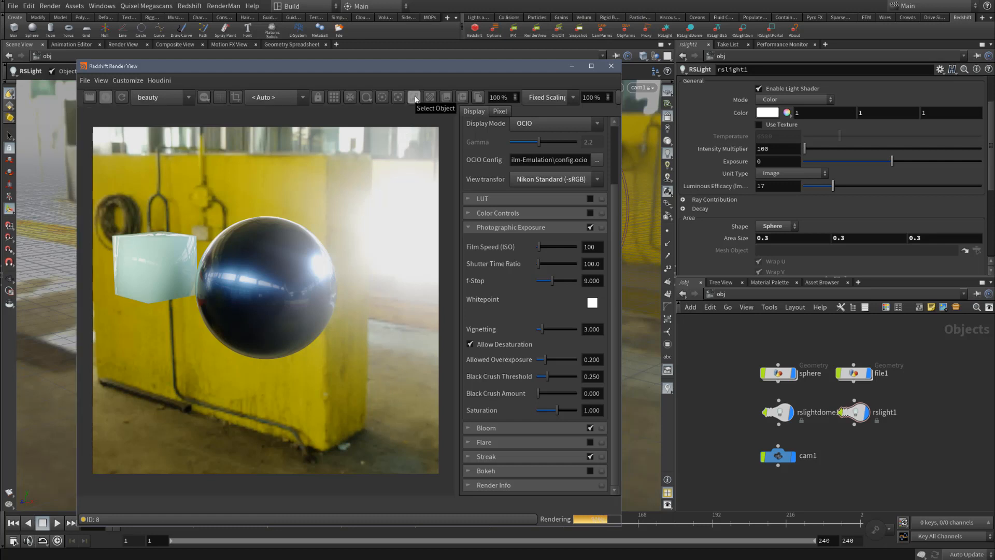
{"action": "left_click", "coordinate": [379, 97]}
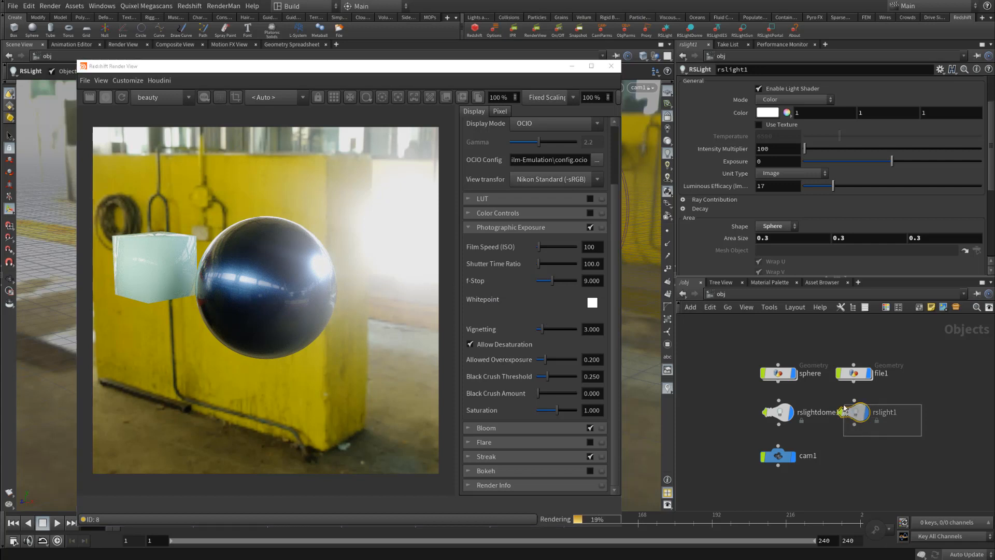
- Delete the rslight1 light and the file1 object from the scene
{"action": "left_click", "coordinate": [852, 405]}
{"action": "left_click_drag", "start_coordinate": [903, 341], "coordinate": [866, 430]}
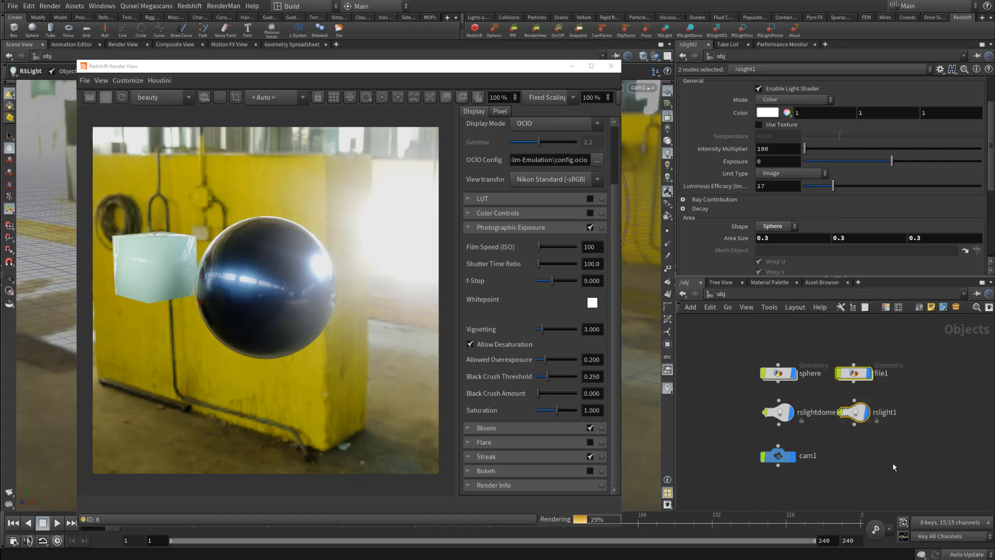
{"action": "key", "text": "Delete"}
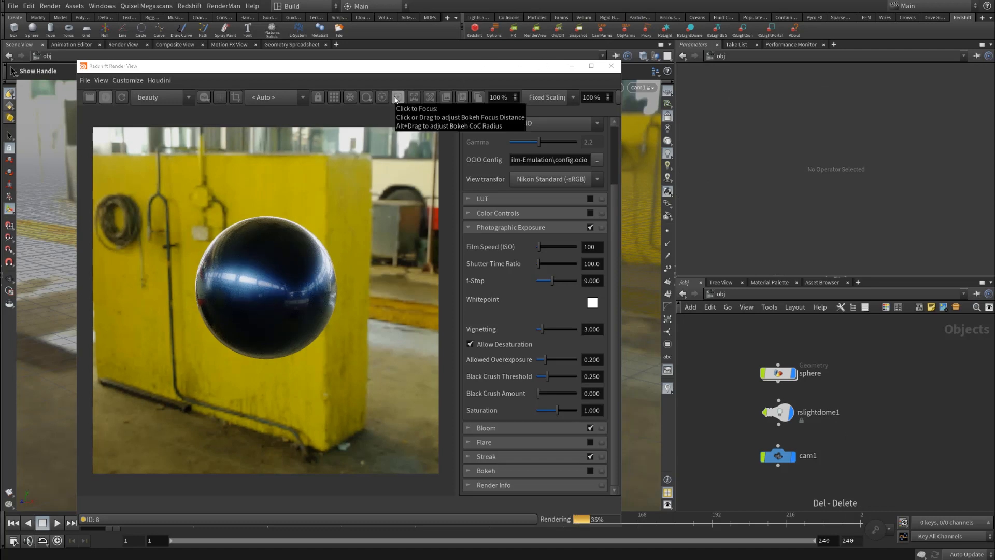
- Enable the Bokeh effect in the render view and expand its settings
{"action": "left_click", "coordinate": [617, 250]}
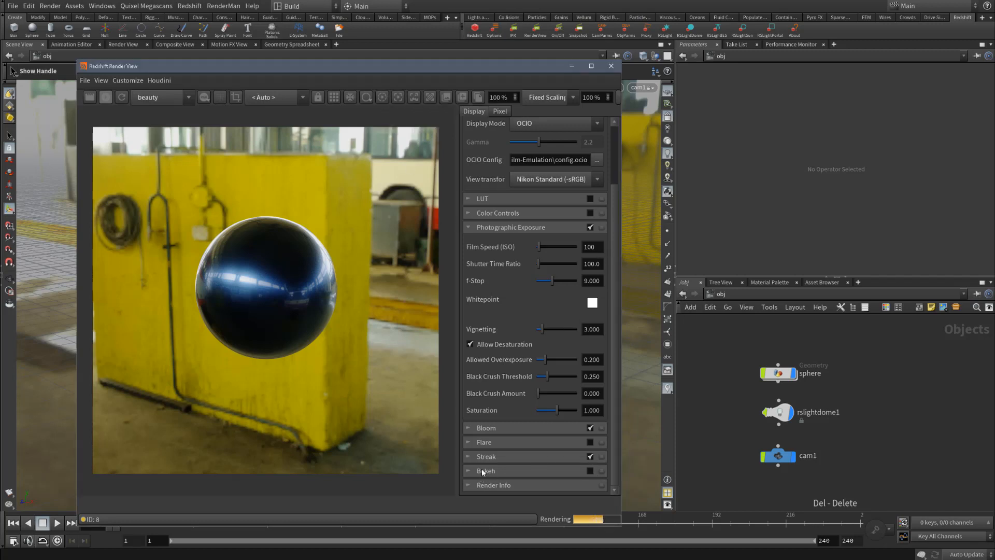
{"action": "left_click", "coordinate": [589, 471]}
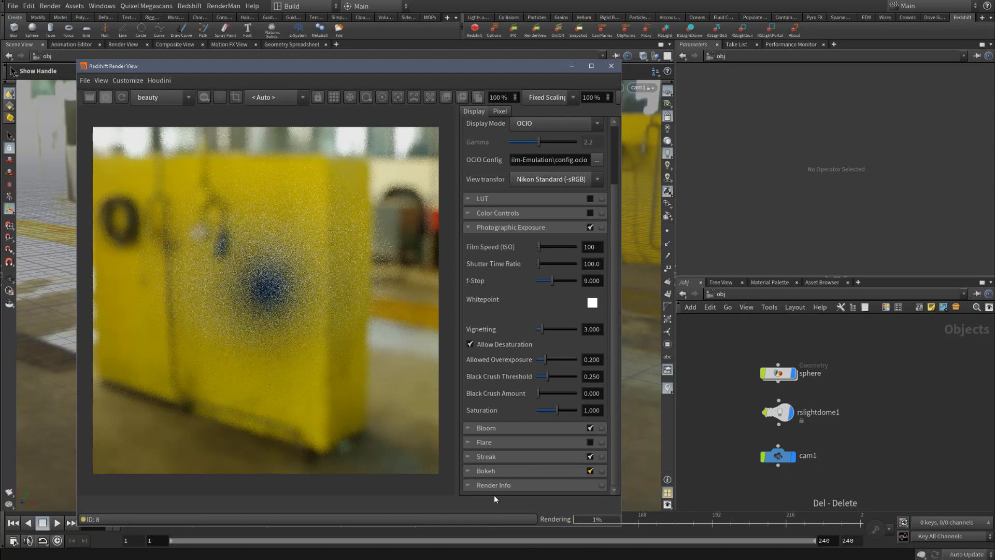
{"action": "left_click", "coordinate": [467, 471]}
{"action": "scroll", "coordinate": [617, 371], "scroll_direction": "down", "scroll_amount": 4}
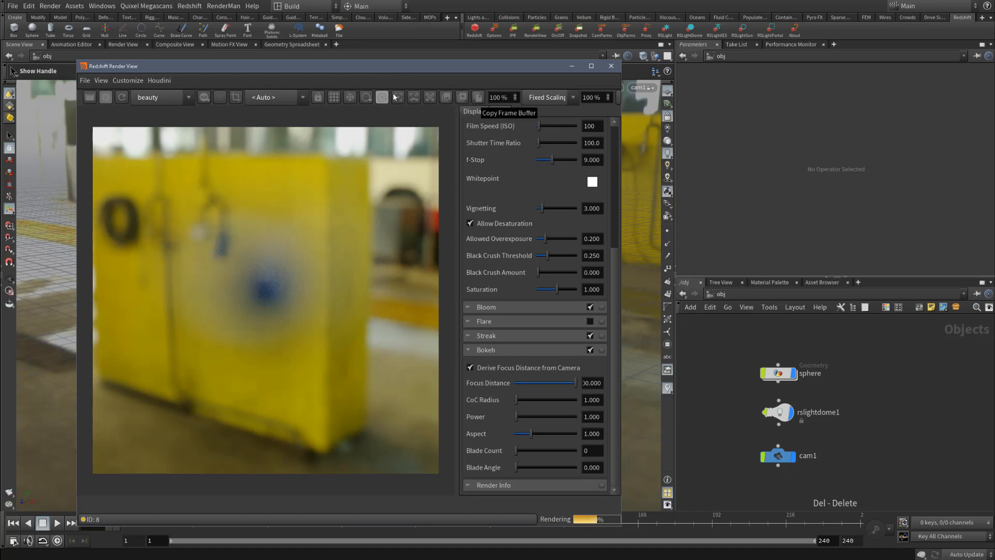
- Activate Click to Focus and set the bokeh focus distance by picking several points on the sphere
{"action": "left_click", "coordinate": [397, 98]}
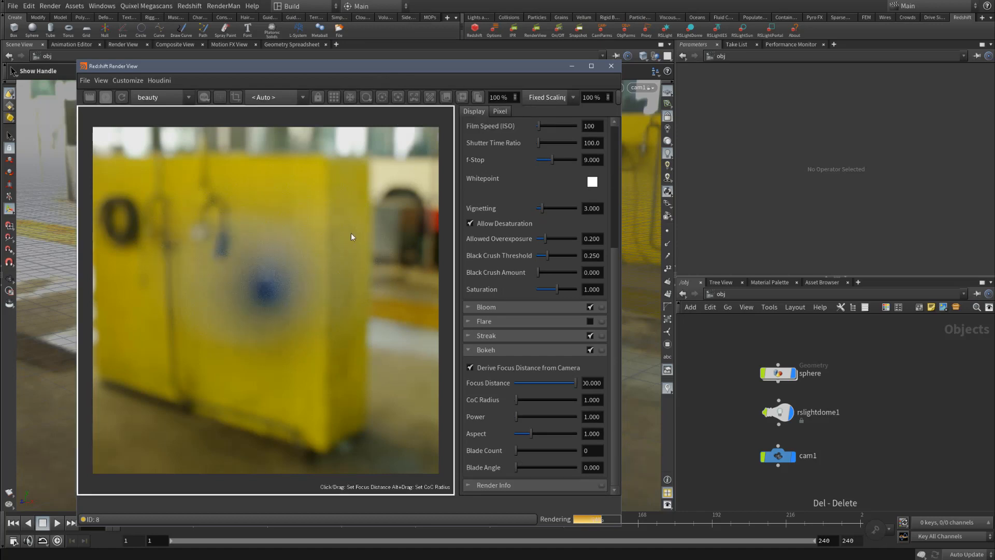
{"action": "left_click", "coordinate": [266, 281]}
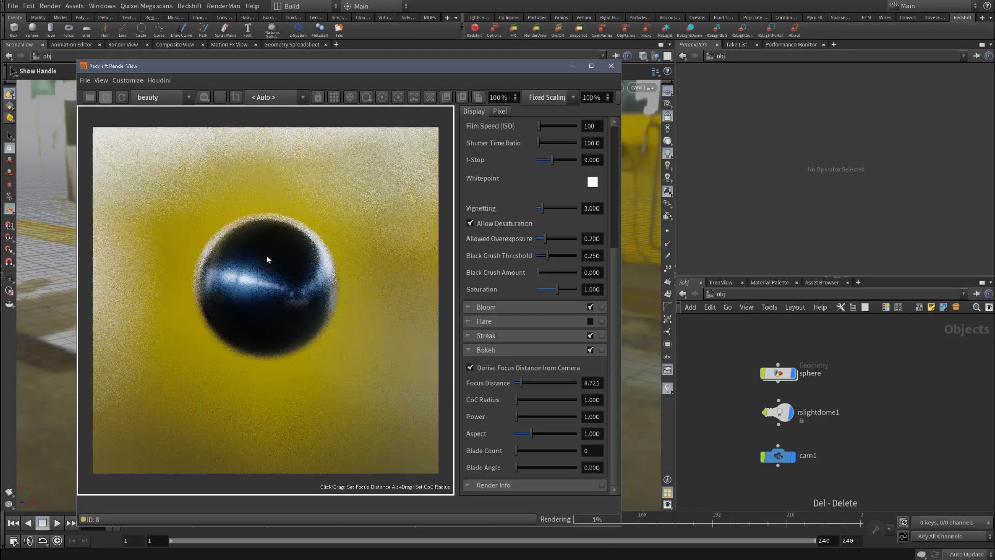
{"action": "left_click", "coordinate": [219, 310]}
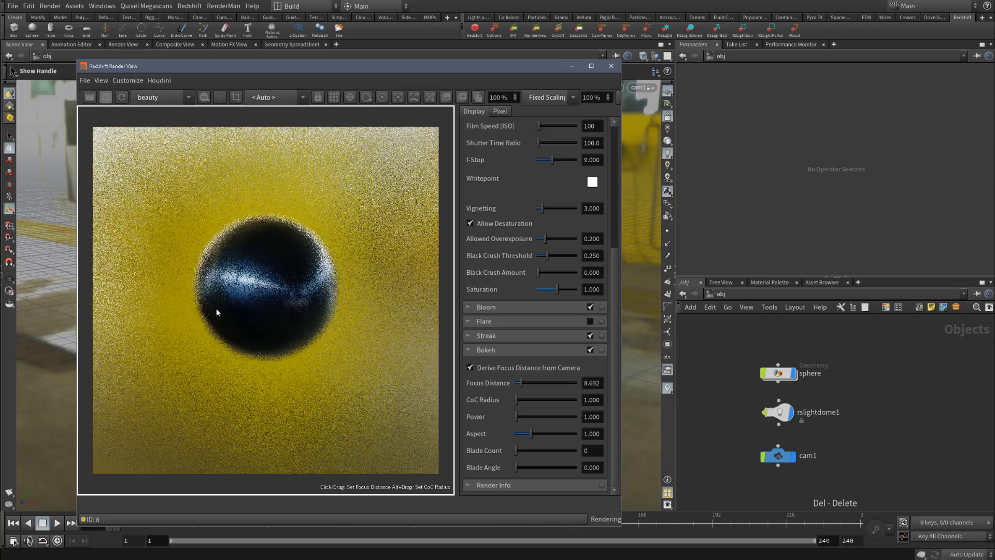
{"action": "left_click", "coordinate": [246, 251]}
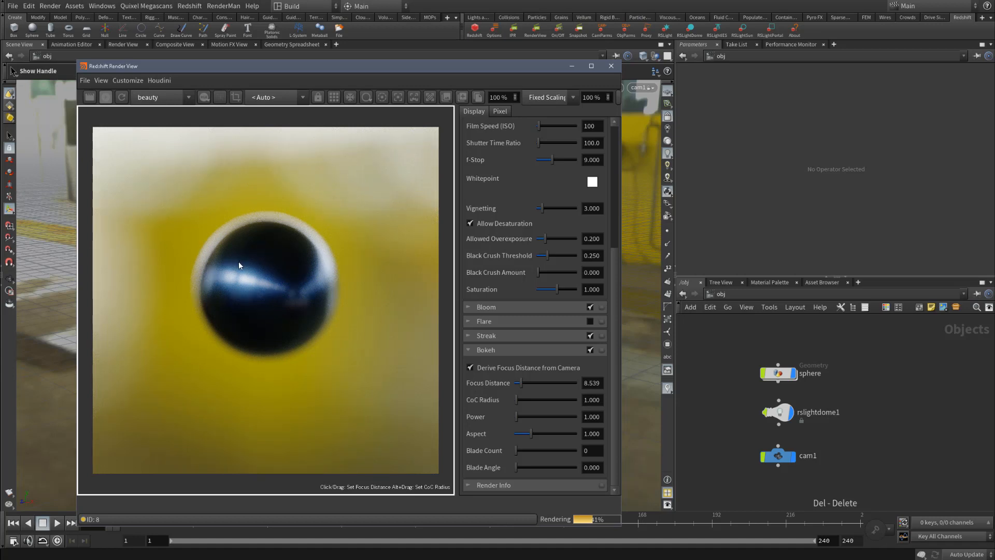
- Refocus on the sphere's centre and interactively reduce the bokeh CoC radius to about 0.067
{"action": "left_click_drag", "start_coordinate": [228, 254], "coordinate": [275, 291], "text": "alt"}
{"action": "left_click", "coordinate": [266, 285]}
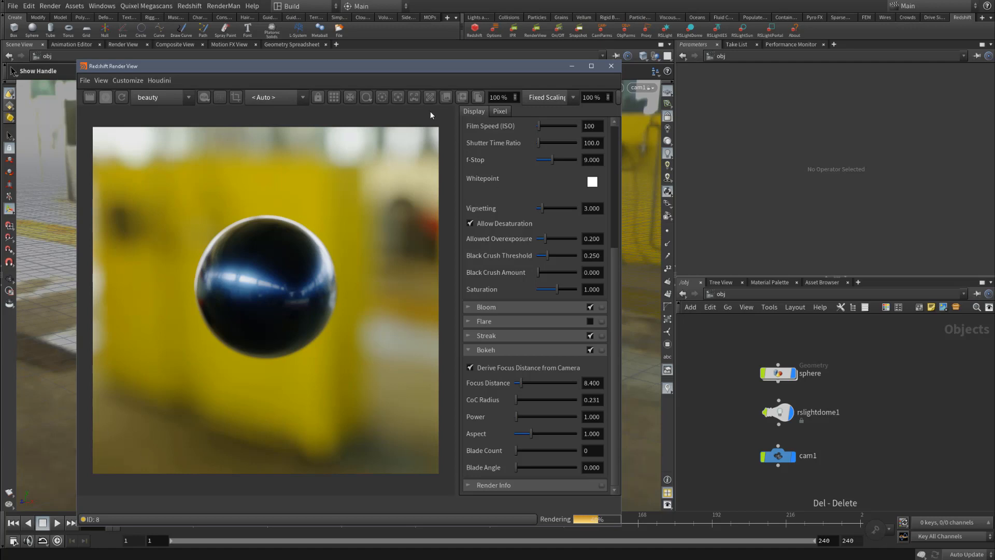
{"action": "left_click", "coordinate": [398, 102]}
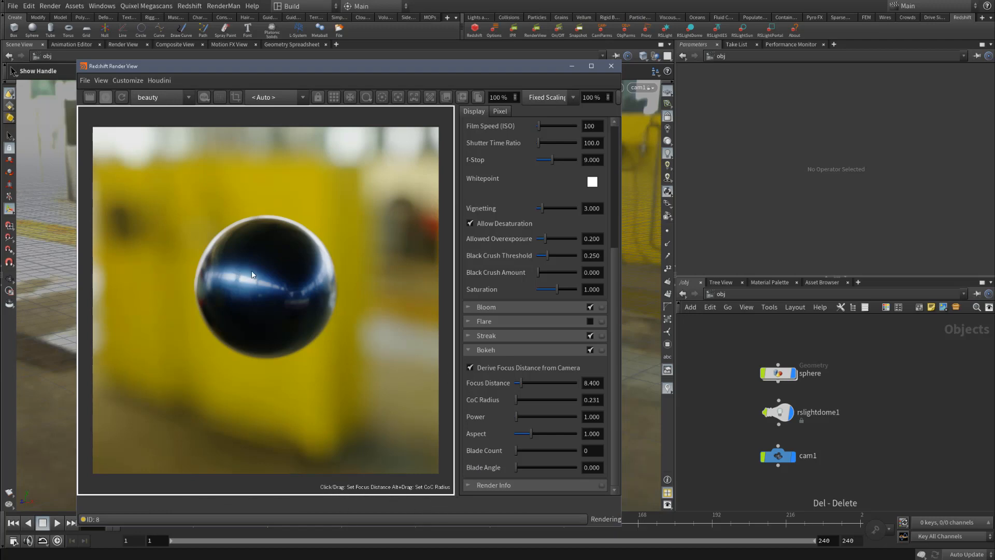
{"action": "left_click_drag", "start_coordinate": [267, 282], "coordinate": [264, 284], "text": "alt"}
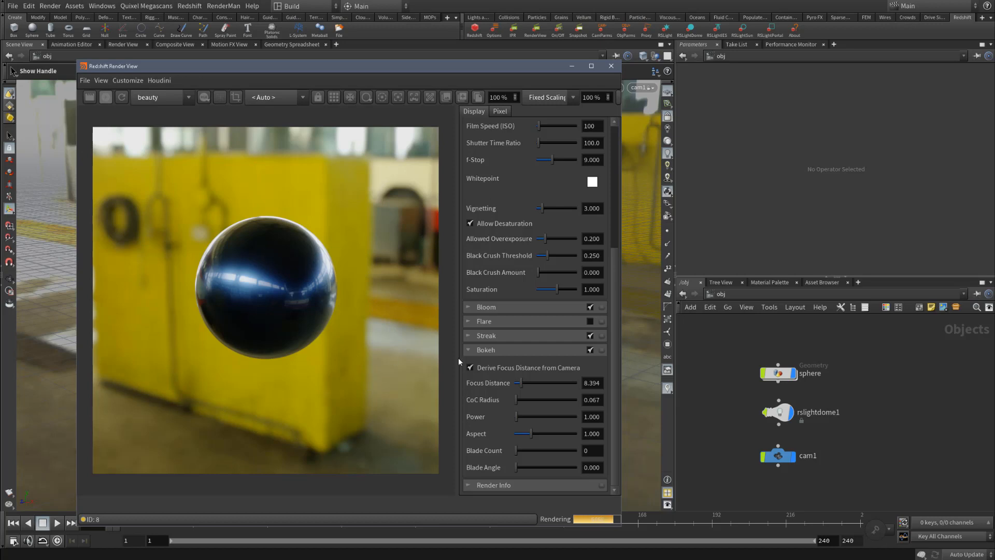
- Collapse the Bokeh settings and open the blue_metallic_paint2 material inside the mat network
{"action": "left_click", "coordinate": [469, 350]}
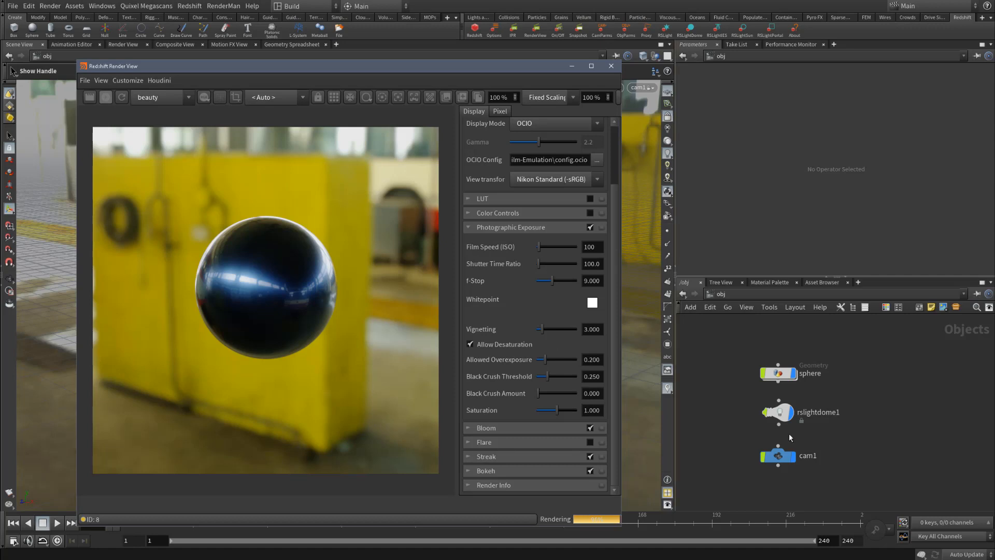
{"action": "left_click", "coordinate": [723, 297]}
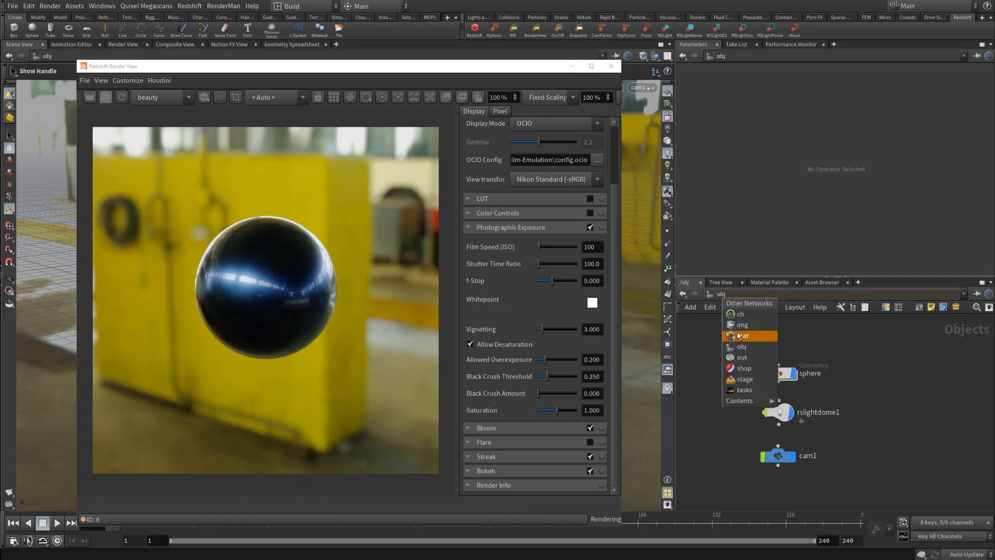
{"action": "left_click", "coordinate": [739, 336]}
{"action": "double_click", "coordinate": [829, 401]}
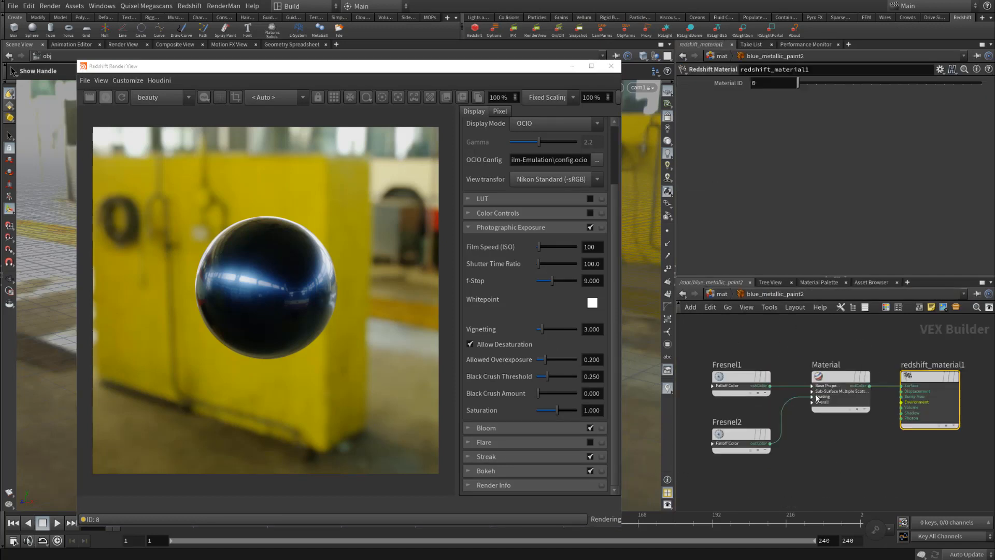
- Add an RS Displacement node below Fresnel2 in the material network
{"action": "middle_click_drag", "start_coordinate": [838, 463], "coordinate": [875, 435]}
{"action": "scroll", "coordinate": [875, 435], "scroll_direction": "down", "scroll_amount": 2}
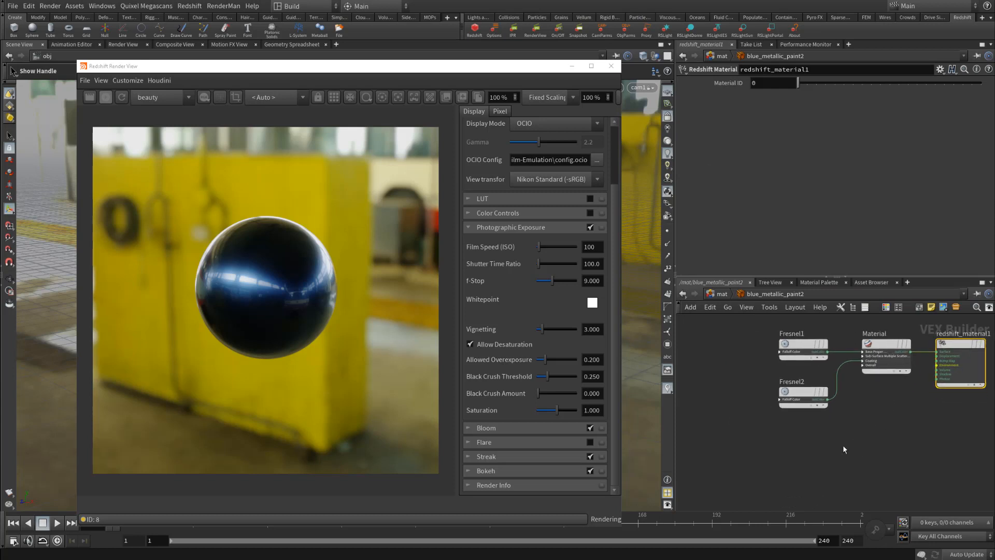
{"action": "key", "text": "Tab"}
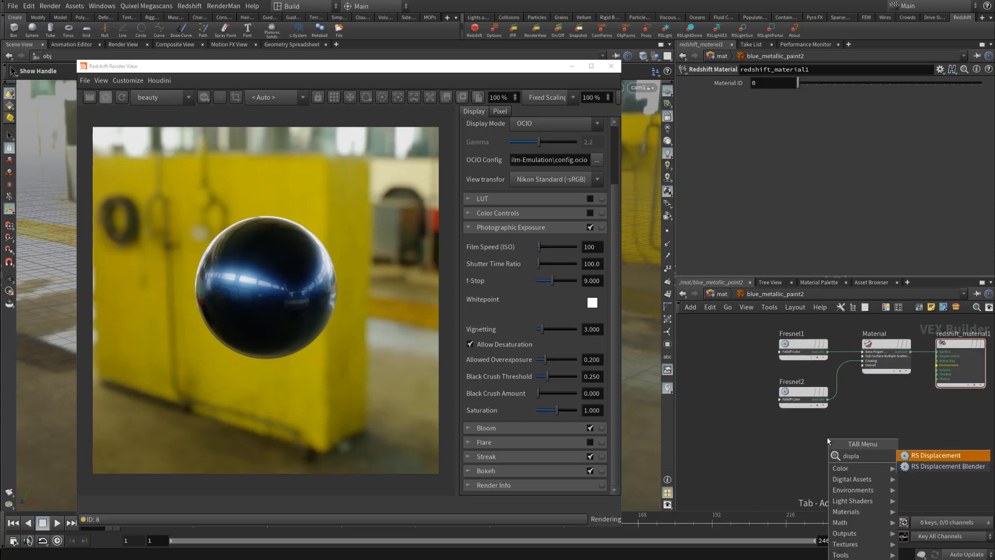
{"action": "key", "text": "Return"}
{"action": "left_click", "coordinate": [826, 436]}
{"action": "scroll", "coordinate": [881, 425], "scroll_direction": "up", "scroll_amount": 4}
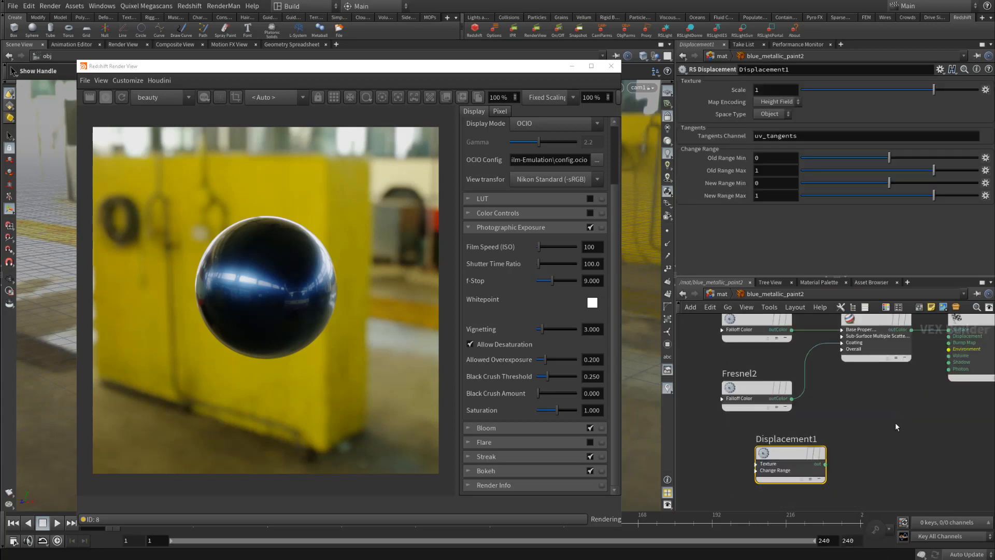
- Connect Displacement1 to the Displacement input of redshift_material1 and route the wire around the Material node with a dot
{"action": "left_click_drag", "start_coordinate": [798, 472], "coordinate": [921, 343]}
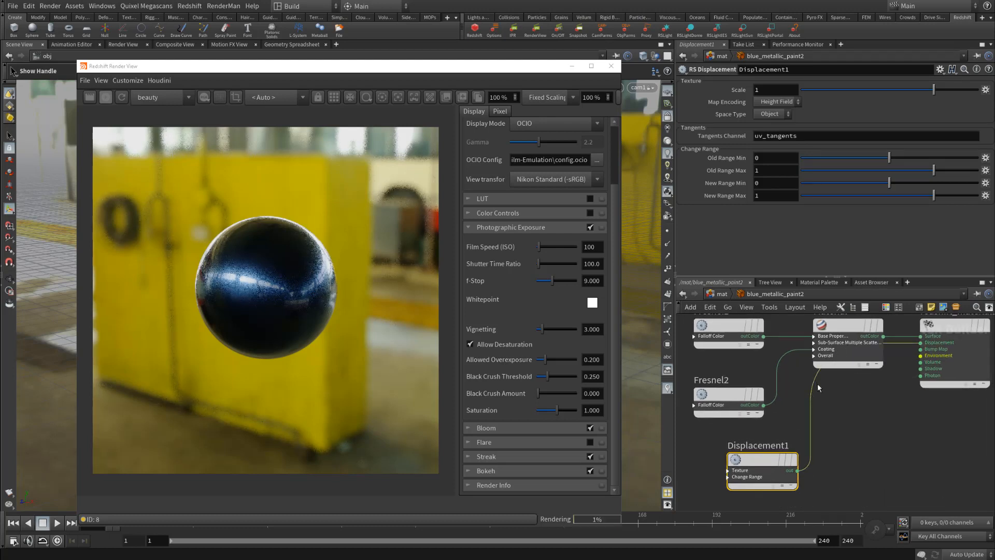
{"action": "left_click_drag", "start_coordinate": [817, 385], "coordinate": [888, 444]}
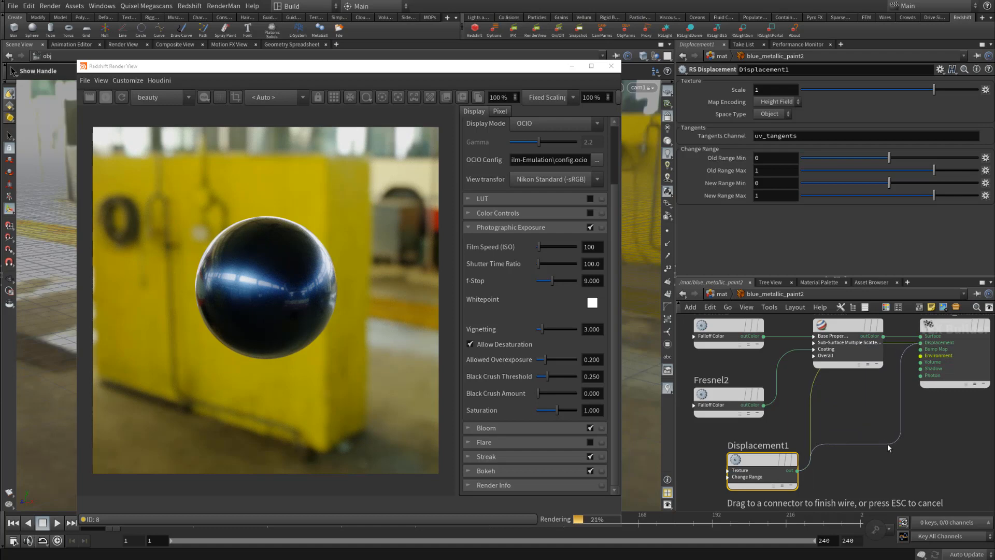
{"action": "left_click", "coordinate": [858, 472]}
{"action": "left_click_drag", "start_coordinate": [811, 389], "coordinate": [889, 458], "text": "alt"}
- Add an RS Maxon Noise node and place it just before Displacement1, on its input side
{"action": "middle_click_drag", "start_coordinate": [831, 400], "coordinate": [887, 399]}
{"action": "scroll", "coordinate": [887, 399], "scroll_direction": "down", "scroll_amount": 1}
{"action": "left_click", "coordinate": [730, 456]}
{"action": "key", "text": "Tab"}
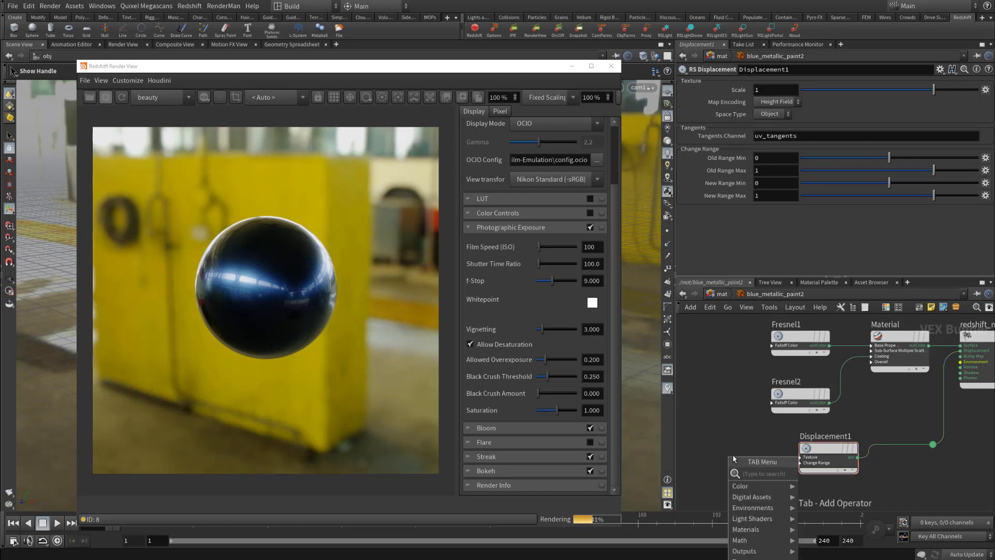
{"action": "type", "text": "maxon"}
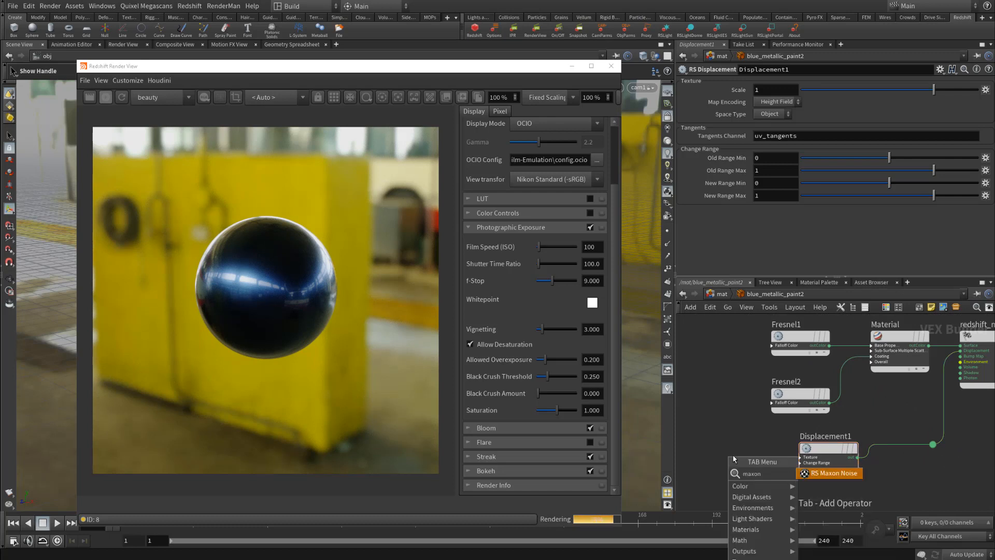
{"action": "key", "text": "Return"}
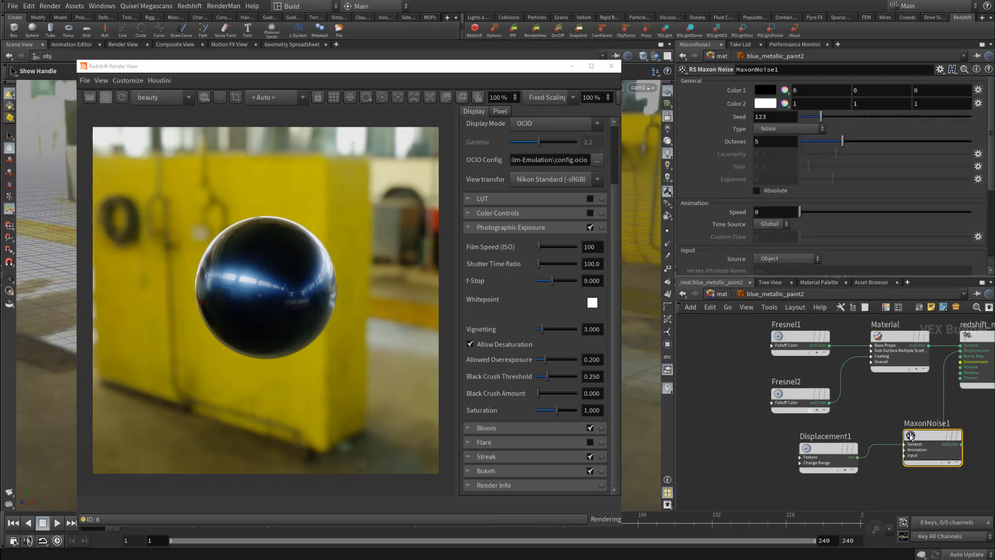
{"action": "left_click", "coordinate": [917, 438]}
{"action": "left_click_drag", "start_coordinate": [918, 438], "coordinate": [727, 449]}
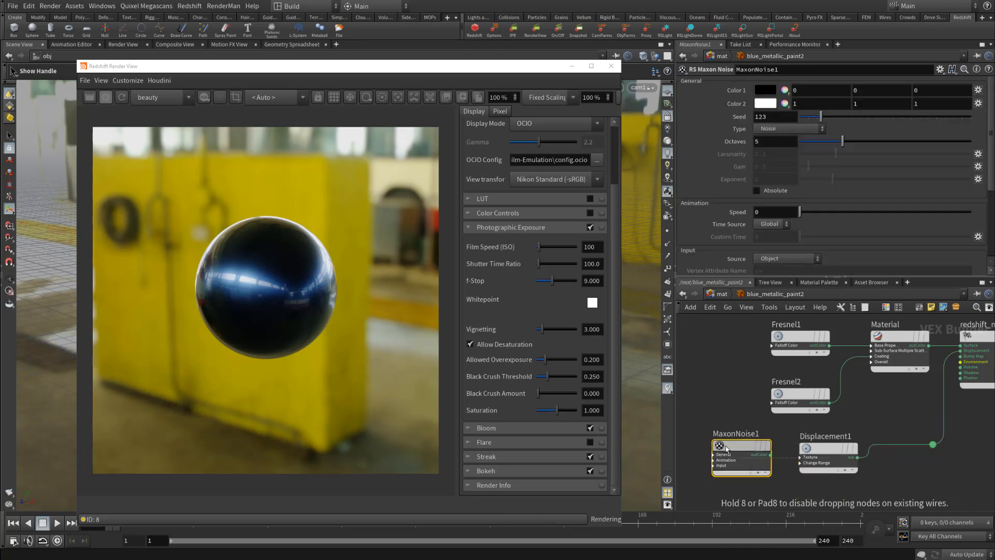
- Move Displacement1 aside and connect MaxonNoise1's color output to the Surface input of redshift_material1
{"action": "scroll", "coordinate": [782, 472], "scroll_direction": "up", "scroll_amount": 1}
{"action": "scroll", "coordinate": [782, 473], "scroll_direction": "down", "scroll_amount": 1}
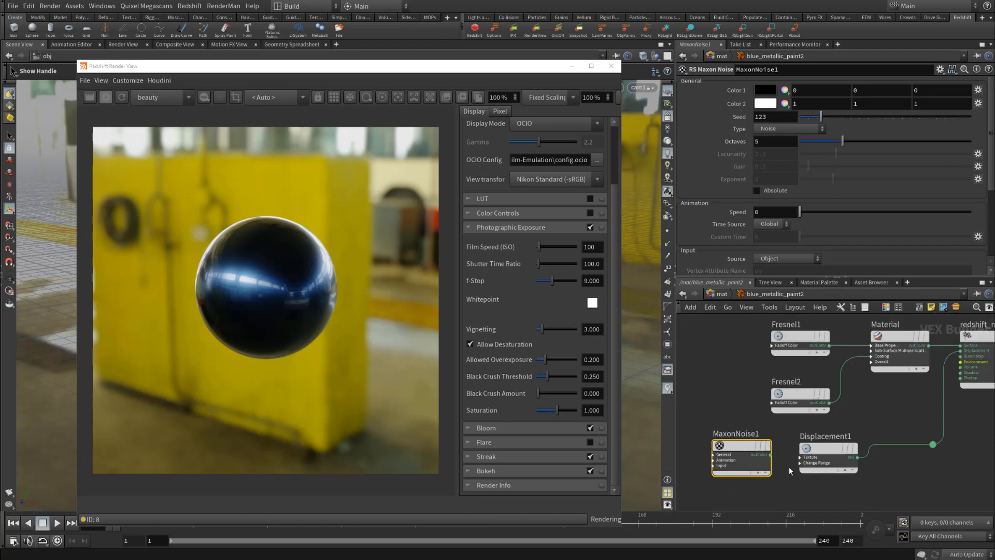
{"action": "middle_click_drag", "start_coordinate": [877, 402], "coordinate": [862, 400]}
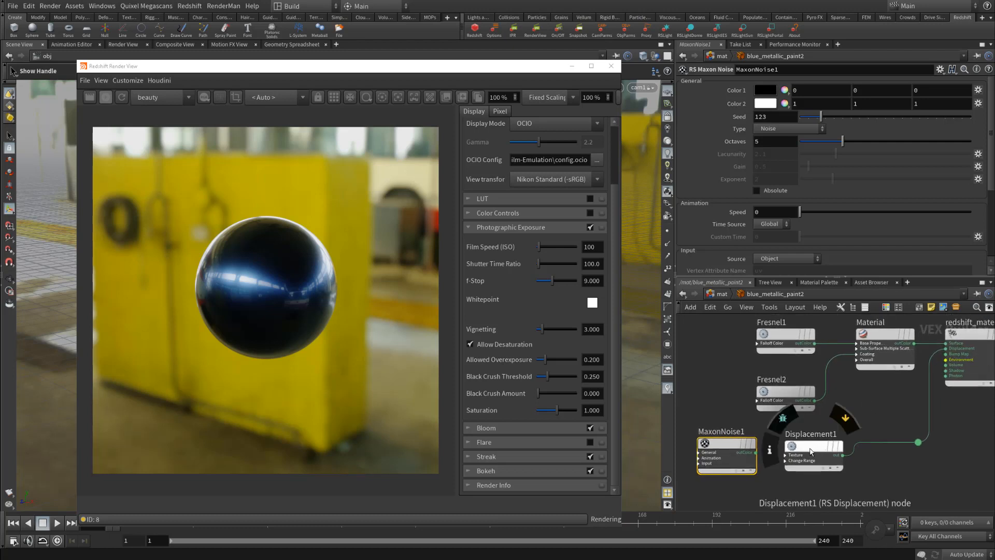
{"action": "left_click_drag", "start_coordinate": [811, 450], "coordinate": [855, 475]}
{"action": "left_click_drag", "start_coordinate": [757, 452], "coordinate": [857, 343]}
{"action": "middle_click_drag", "start_coordinate": [856, 418], "coordinate": [864, 474]}
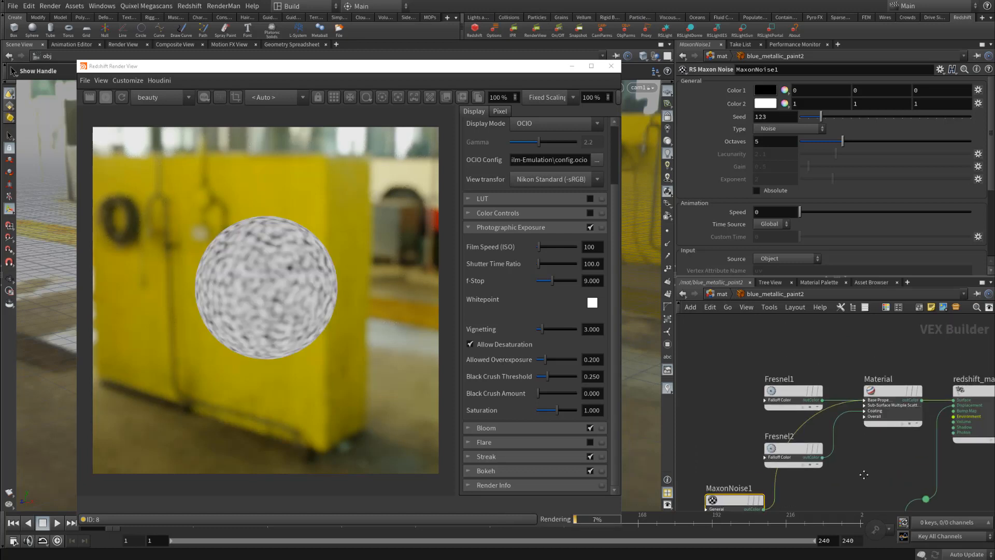
- Move Fresnel1, Fresnel2 and Material up out of the noise wire's path, and shift MaxonNoise1 slightly higher in the network
{"action": "left_click_drag", "start_coordinate": [801, 394], "coordinate": [741, 327]}
{"action": "left_click_drag", "start_coordinate": [892, 386], "coordinate": [851, 333]}
{"action": "left_click_drag", "start_coordinate": [791, 458], "coordinate": [733, 387]}
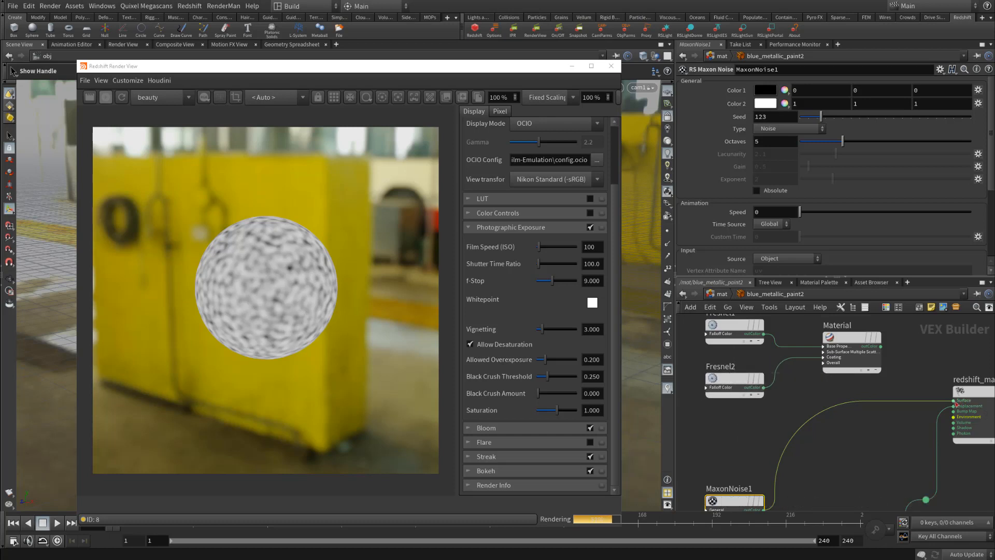
{"action": "middle_click_drag", "start_coordinate": [931, 404], "coordinate": [806, 400]}
{"action": "scroll", "coordinate": [807, 399], "scroll_direction": "up", "scroll_amount": 3}
{"action": "scroll", "coordinate": [806, 399], "scroll_direction": "down", "scroll_amount": 2}
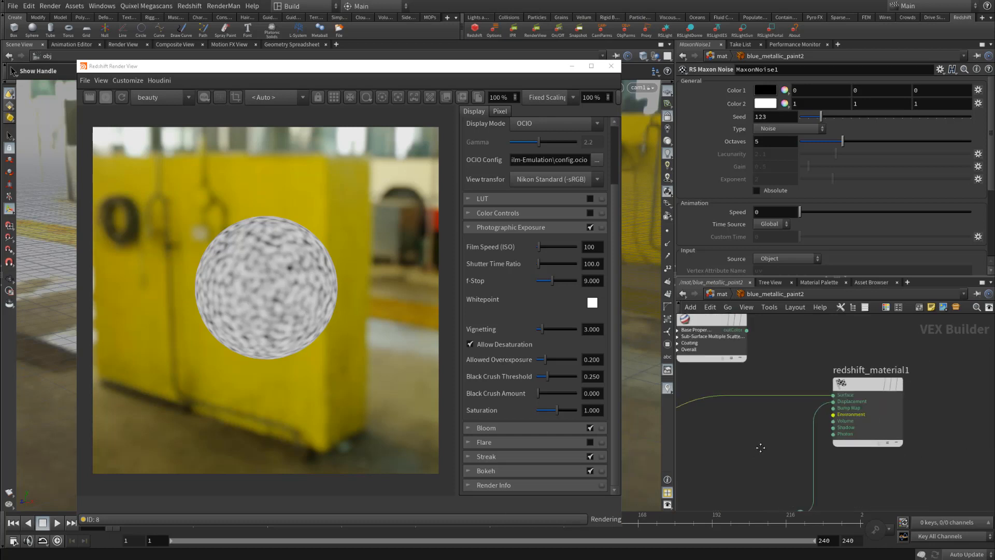
{"action": "middle_click_drag", "start_coordinate": [761, 447], "coordinate": [805, 398]}
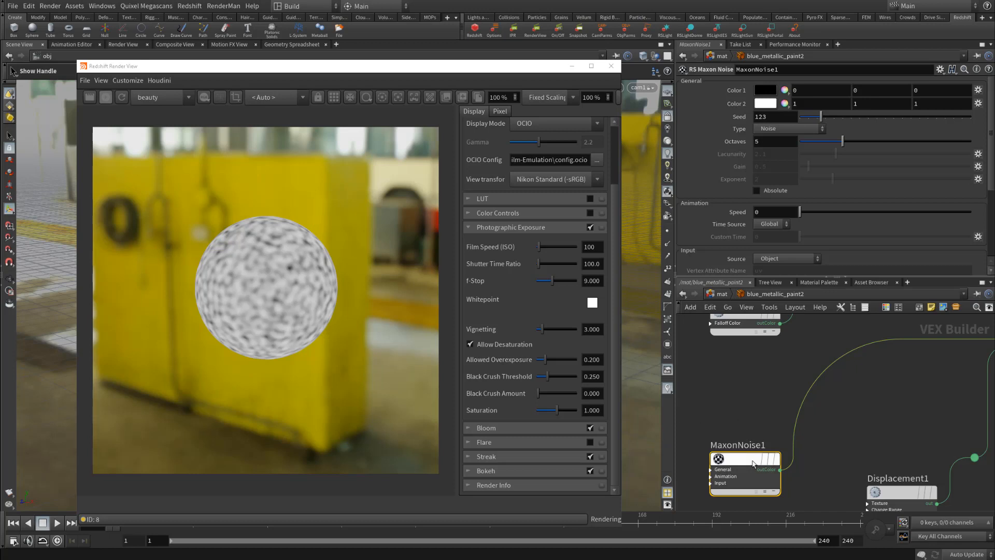
{"action": "left_click_drag", "start_coordinate": [755, 465], "coordinate": [755, 434]}
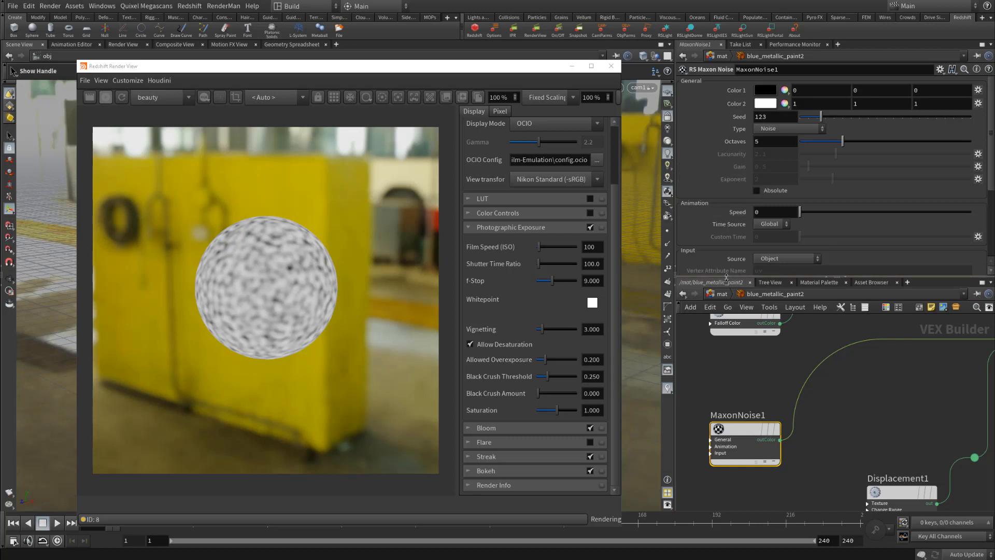
- Enlarge the parameter area to show all MaxonNoise1 settings and magnify the rendered image to 105 %
{"action": "left_click_drag", "start_coordinate": [727, 277], "coordinate": [724, 384]}
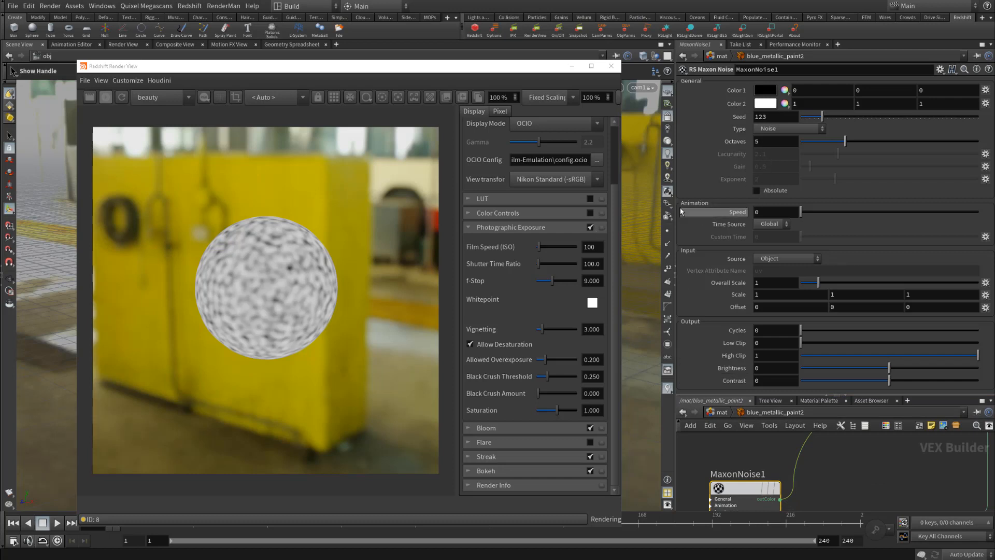
{"action": "scroll", "coordinate": [235, 291], "scroll_direction": "up", "scroll_amount": 1}
{"action": "scroll", "coordinate": [236, 289], "scroll_direction": "up", "scroll_amount": 2}
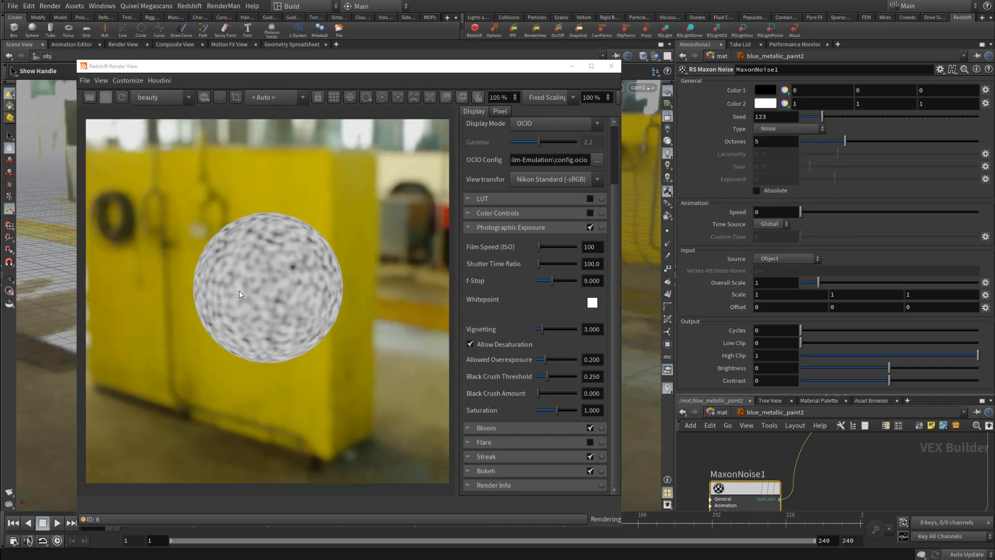
{"action": "scroll", "coordinate": [246, 282], "scroll_direction": "down", "scroll_amount": 2}
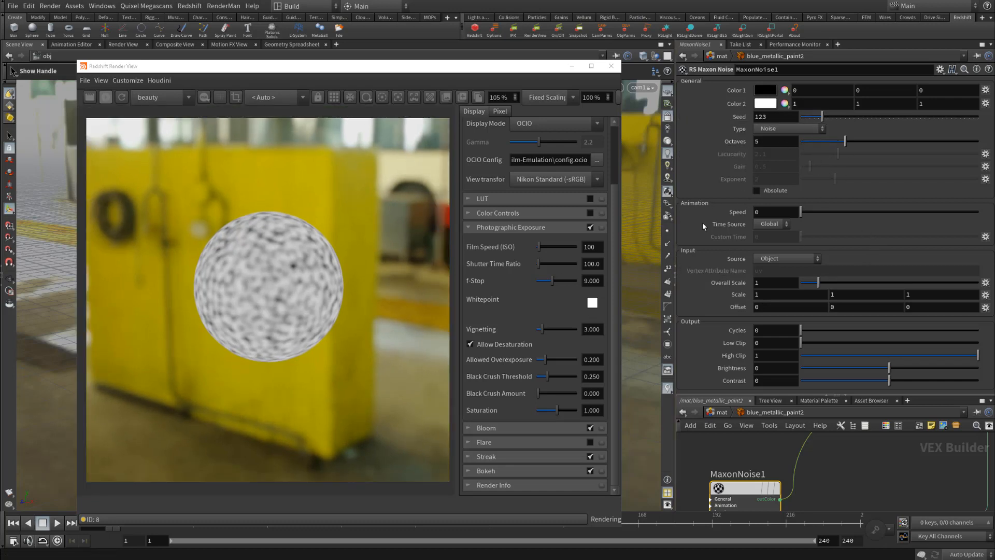
- Examine the noise types available for MaxonNoise1, keeping the type at Noise
{"action": "left_click", "coordinate": [783, 127]}
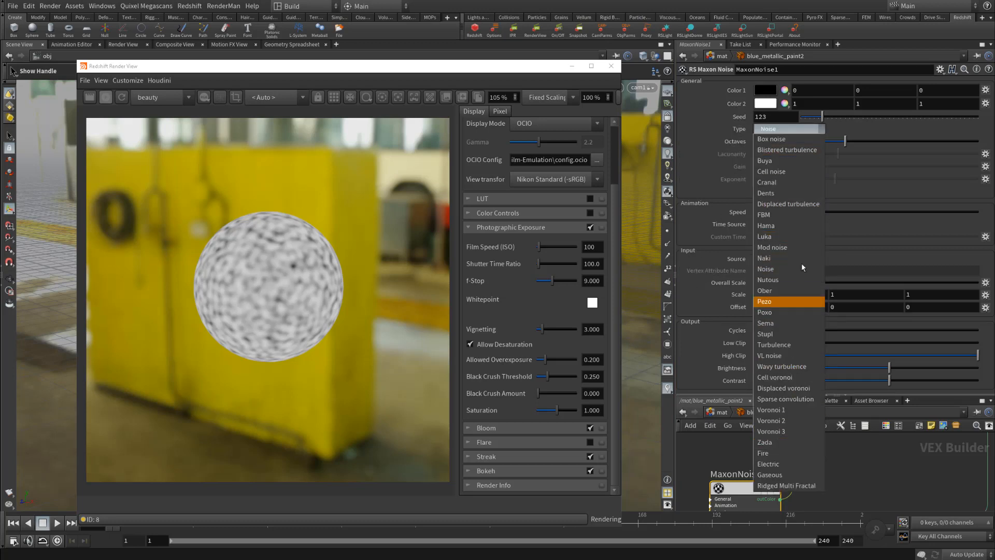
{"action": "left_click", "coordinate": [803, 126]}
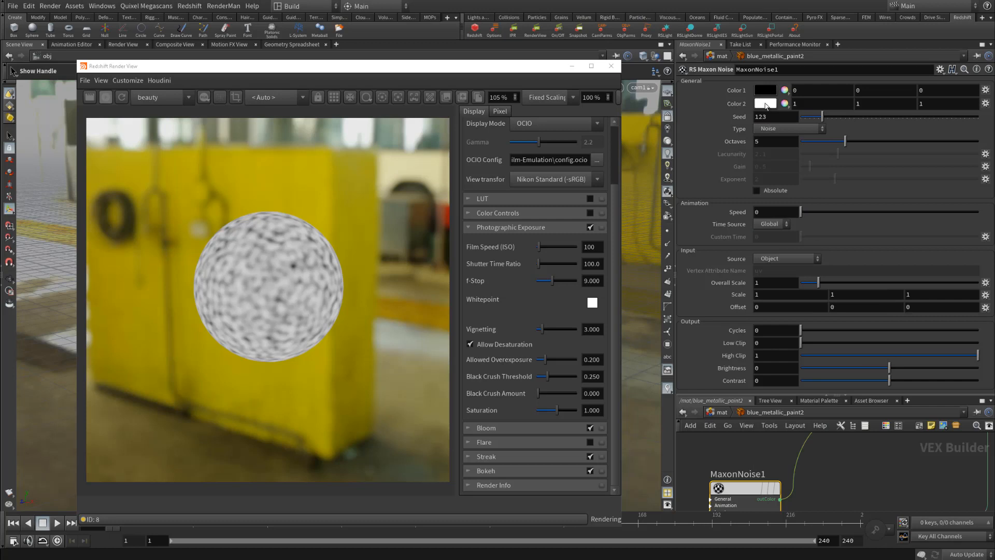
{"action": "left_click", "coordinate": [777, 130]}
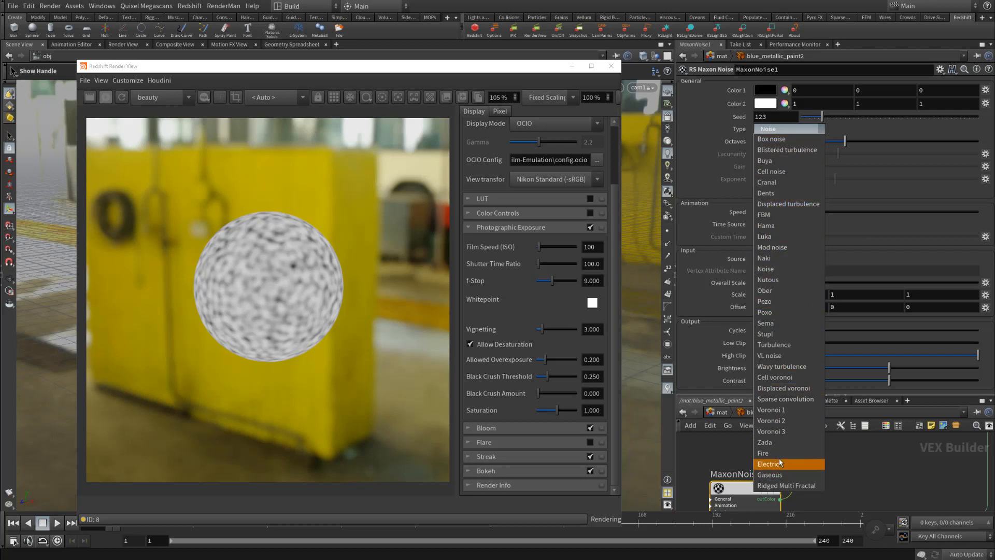
{"action": "left_click", "coordinate": [769, 130]}
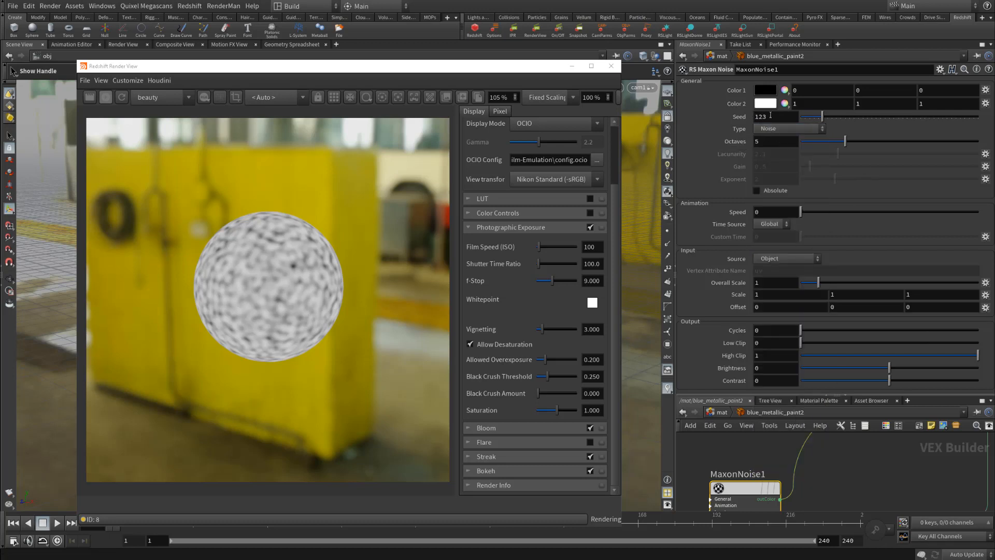
- Set MaxonNoise1's Seed to 41 and its Octaves to 4
{"action": "left_click_drag", "start_coordinate": [858, 115], "coordinate": [908, 115]}
{"action": "left_click_drag", "start_coordinate": [833, 118], "coordinate": [807, 116]}
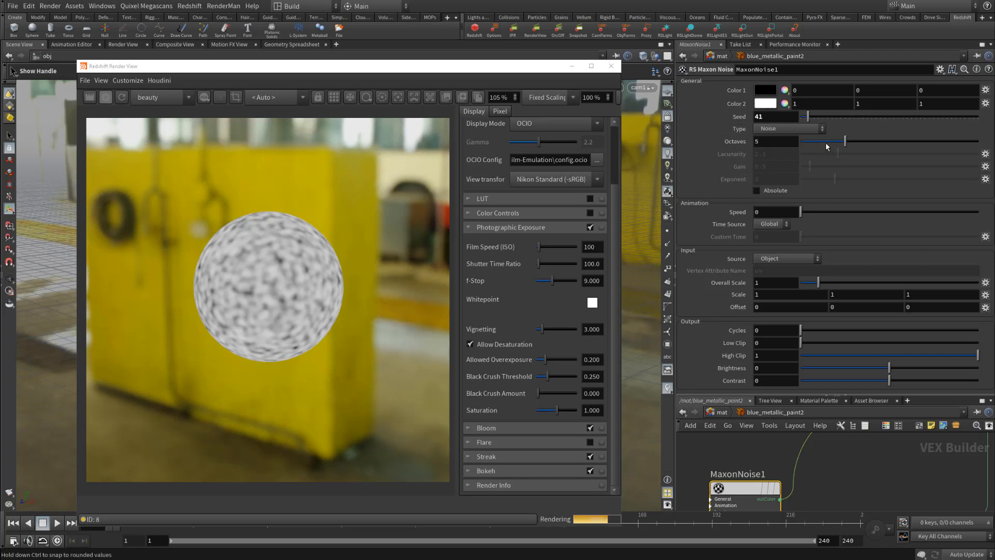
{"action": "left_click_drag", "start_coordinate": [833, 141], "coordinate": [903, 148]}
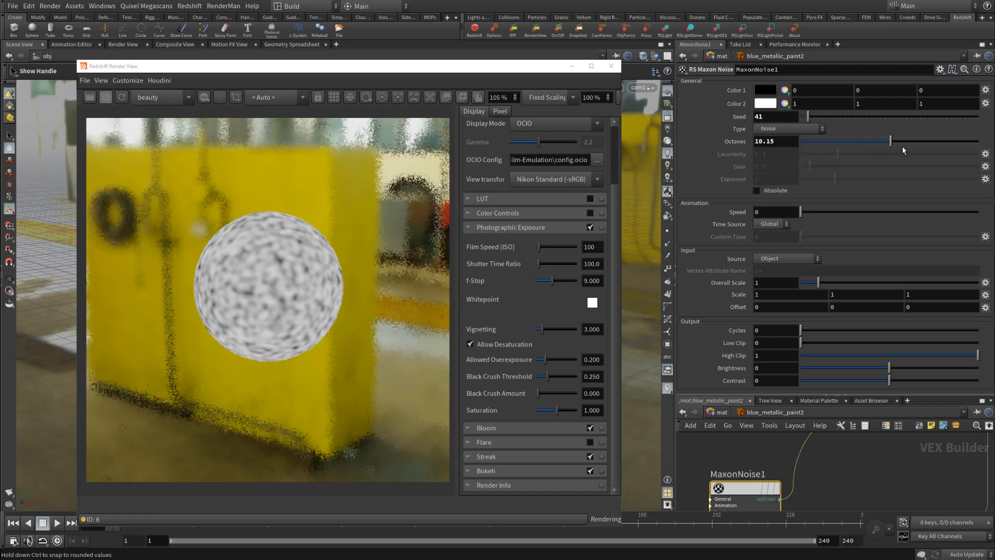
{"action": "left_click", "coordinate": [778, 141]}
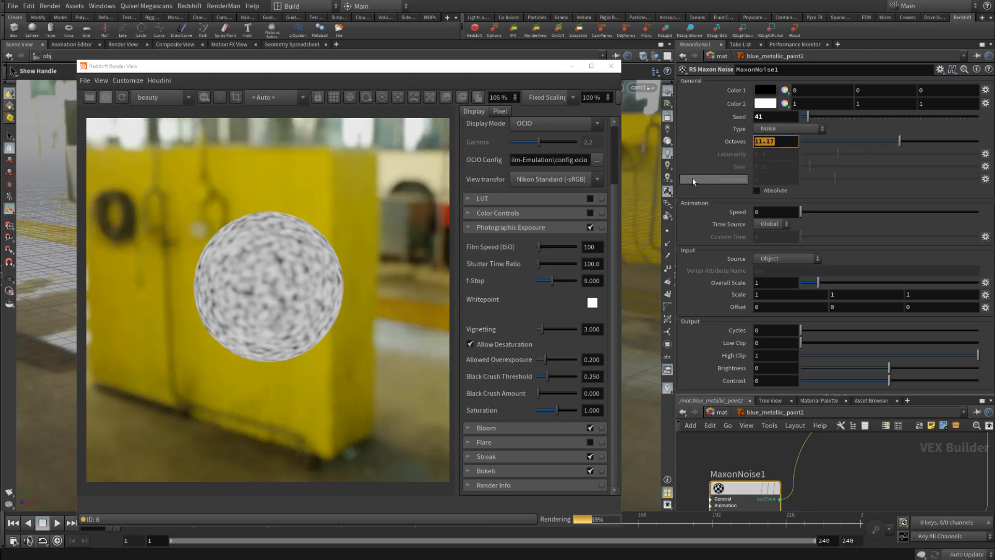
{"action": "type", "text": "4"}
{"action": "key", "text": "Return"}
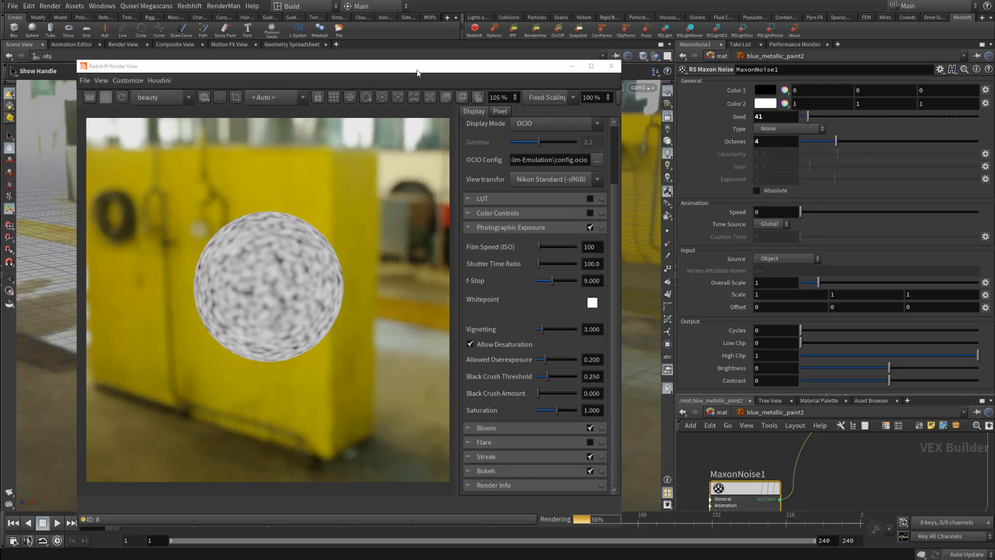
- Move the render window off the viewport and dolly the camera view so the sphere fills more of the frame
{"action": "left_click_drag", "start_coordinate": [444, 70], "coordinate": [994, 73]}
{"action": "key", "text": "Escape"}
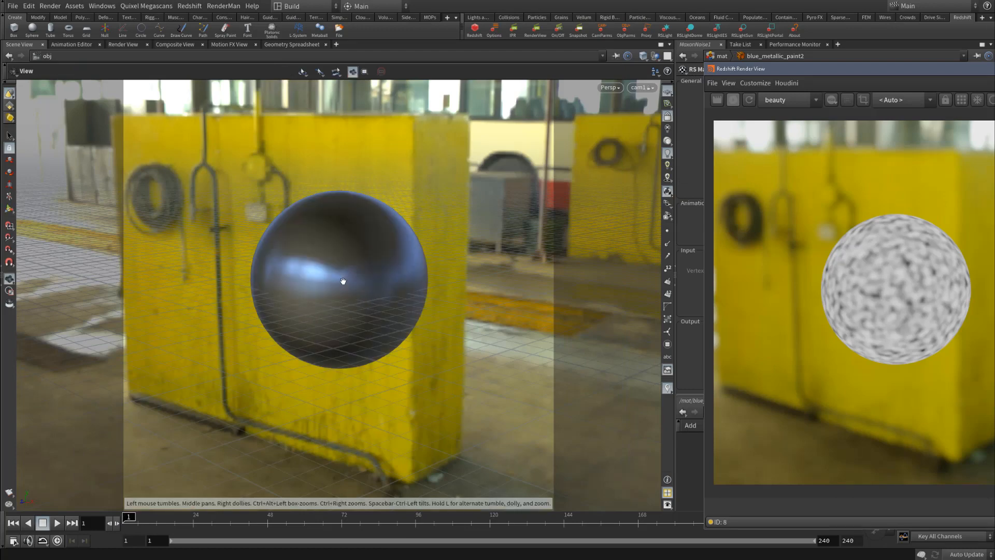
{"action": "right_click_drag", "start_coordinate": [342, 281], "coordinate": [534, 303]}
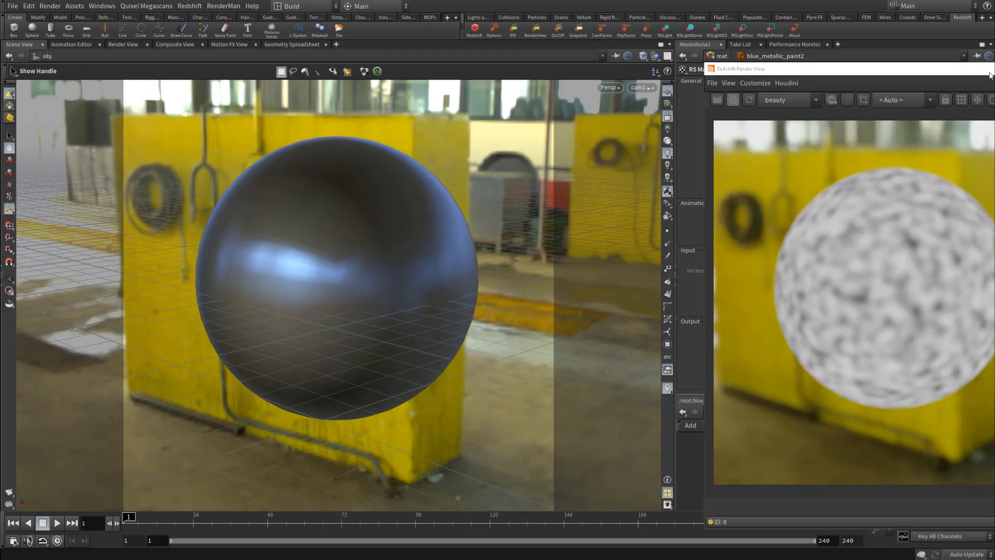
{"action": "left_click_drag", "start_coordinate": [989, 72], "coordinate": [579, 50]}
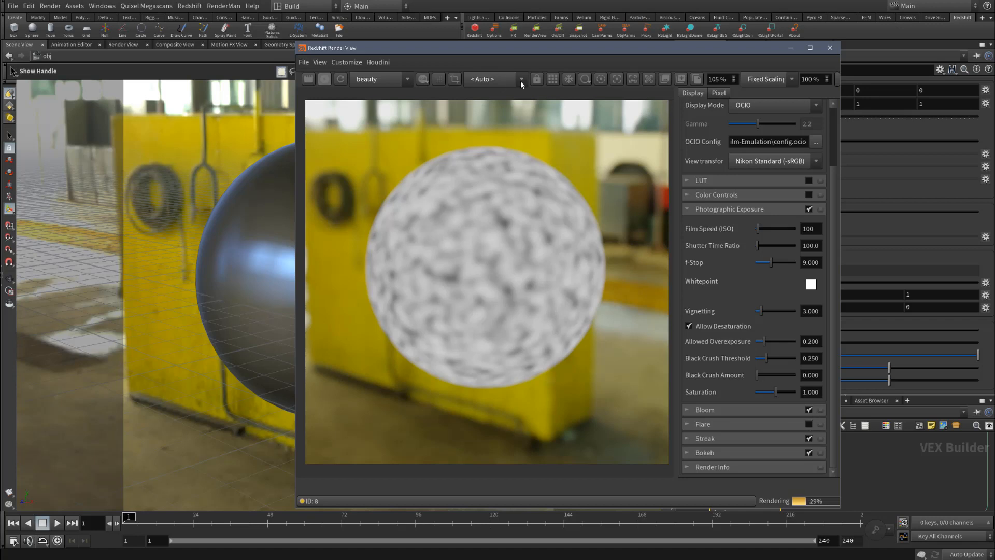
- Set the bokeh focus on the sphere's center in the render, and move the render window clear of the noise parameters
{"action": "left_click", "coordinate": [617, 79]}
{"action": "left_click", "coordinate": [489, 260]}
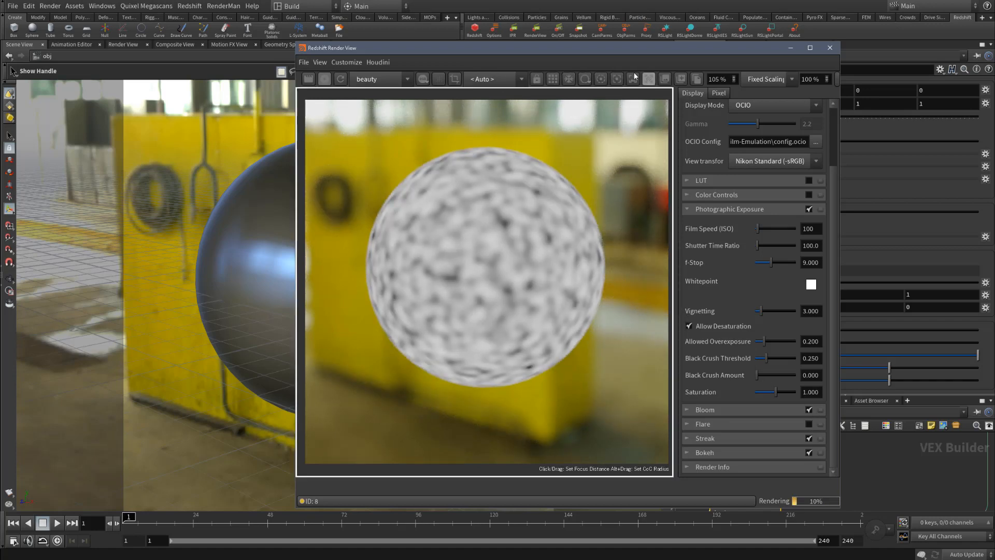
{"action": "left_click", "coordinate": [616, 80]}
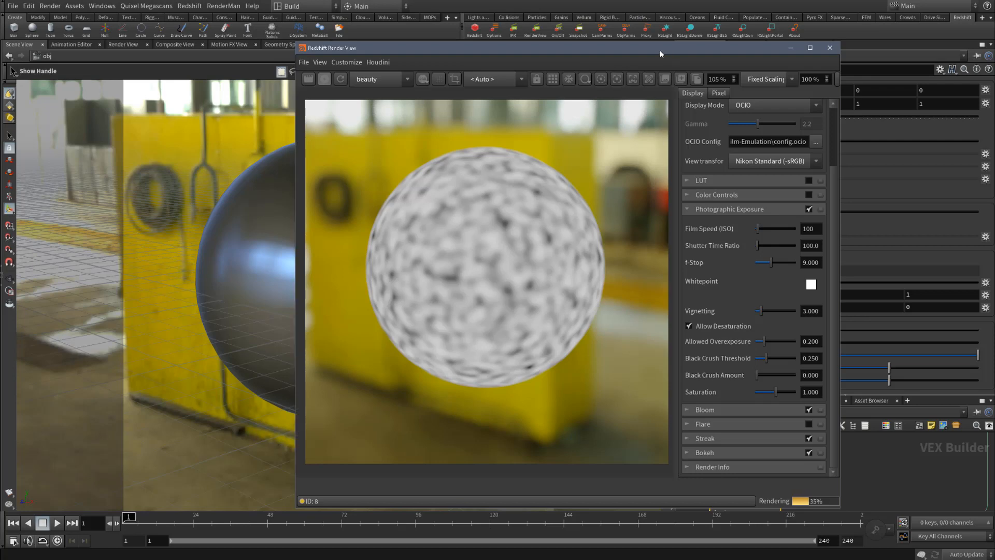
{"action": "left_click_drag", "start_coordinate": [660, 50], "coordinate": [397, 38]}
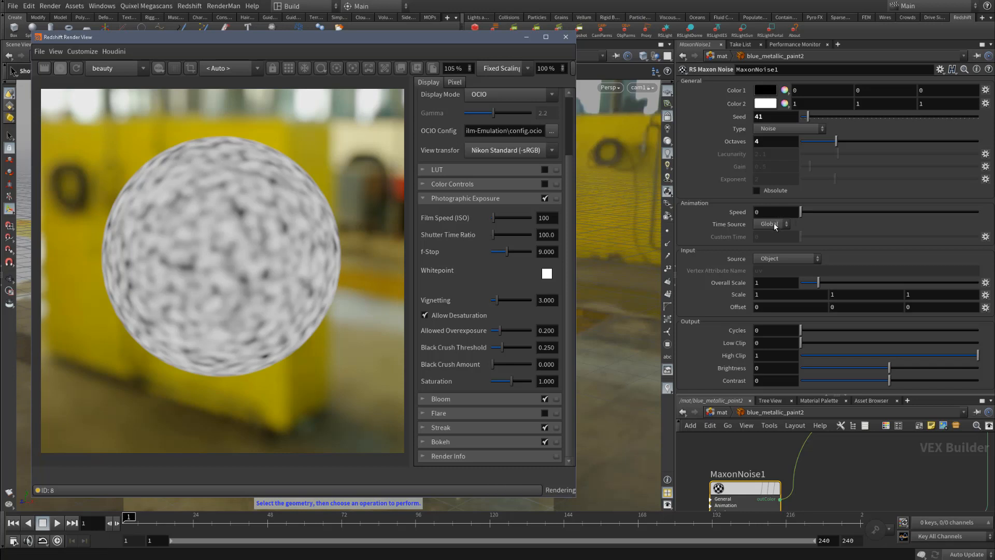
- Check the noise at frame 48 with Time Source on Global, refreshing the render, and return to frame 1
{"action": "left_click", "coordinate": [773, 223]}
{"action": "left_click", "coordinate": [781, 225]}
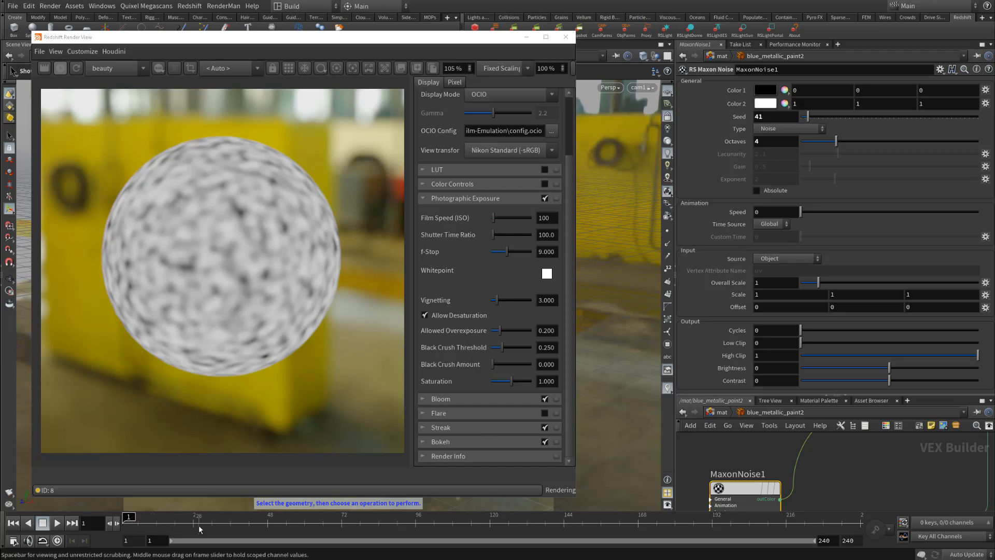
{"action": "left_click_drag", "start_coordinate": [199, 526], "coordinate": [267, 523]}
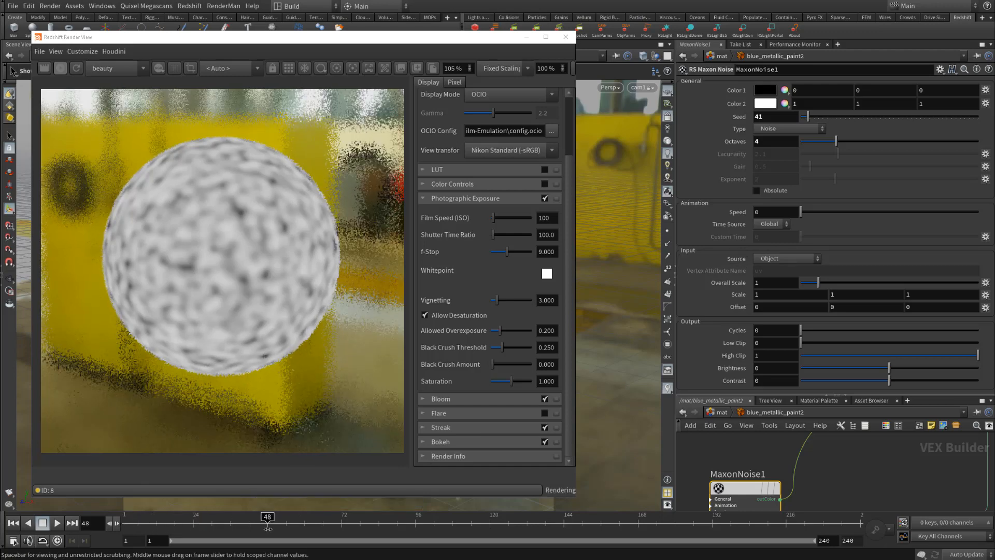
{"action": "left_click", "coordinate": [76, 69]}
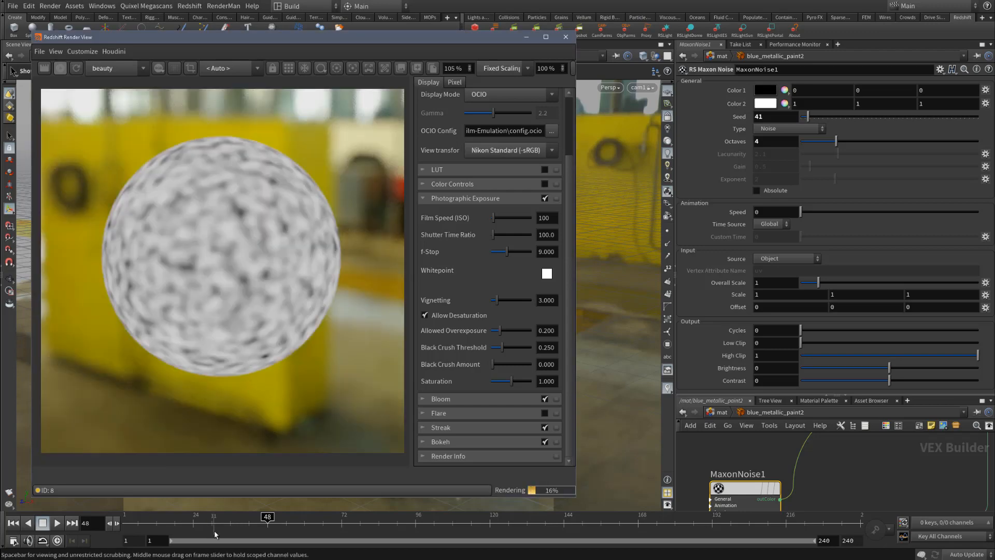
{"action": "left_click_drag", "start_coordinate": [214, 529], "coordinate": [74, 521]}
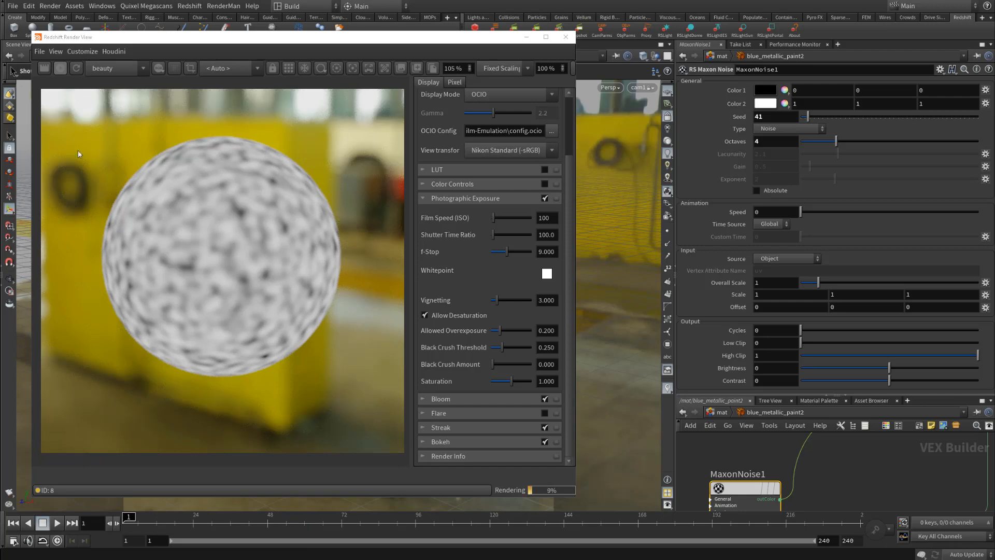
{"action": "left_click", "coordinate": [78, 69]}
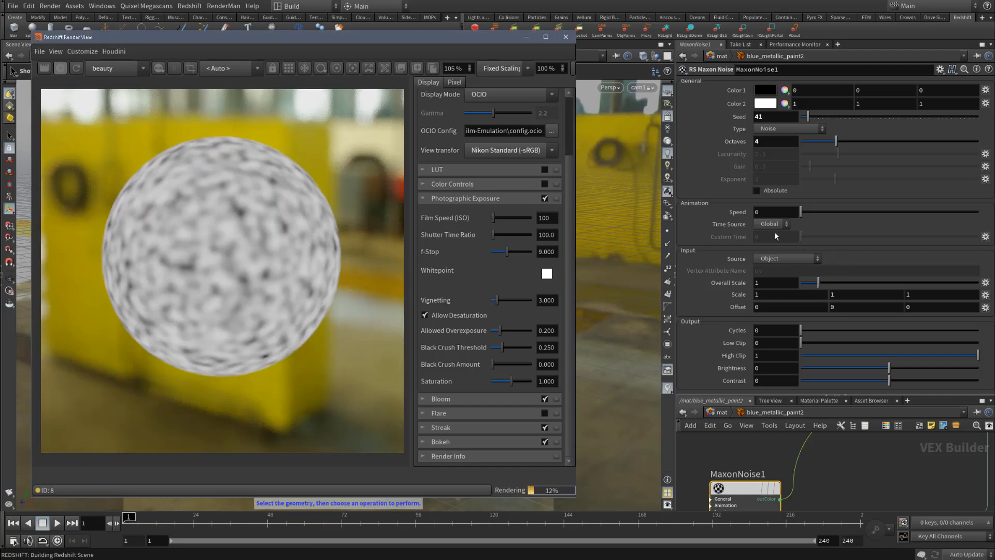
- Set MaxonNoise1's animation Speed to 1.34 and scrub the timeline to frame 107 to preview the moving noise
{"action": "left_click_drag", "start_coordinate": [802, 211], "coordinate": [824, 212]}
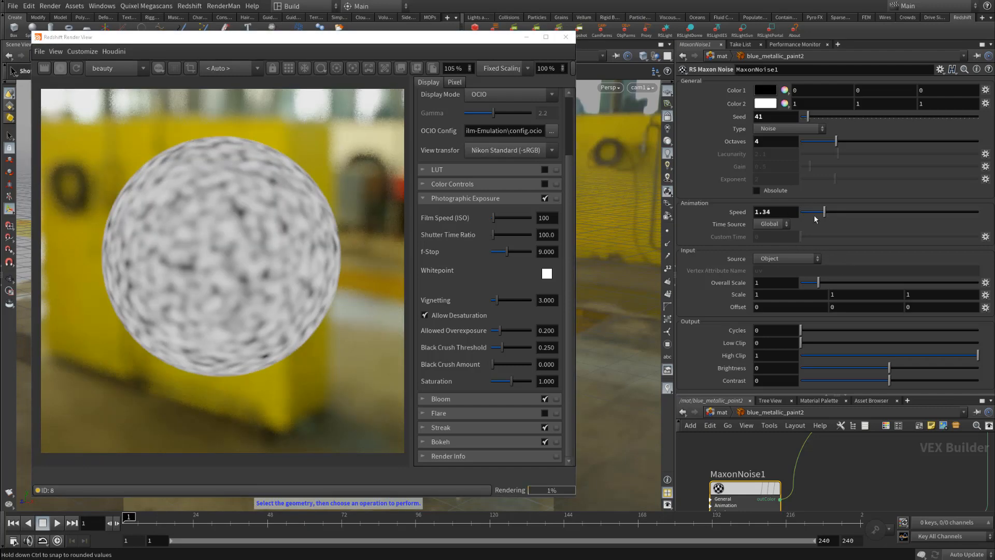
{"action": "left_click_drag", "start_coordinate": [187, 528], "coordinate": [124, 529]}
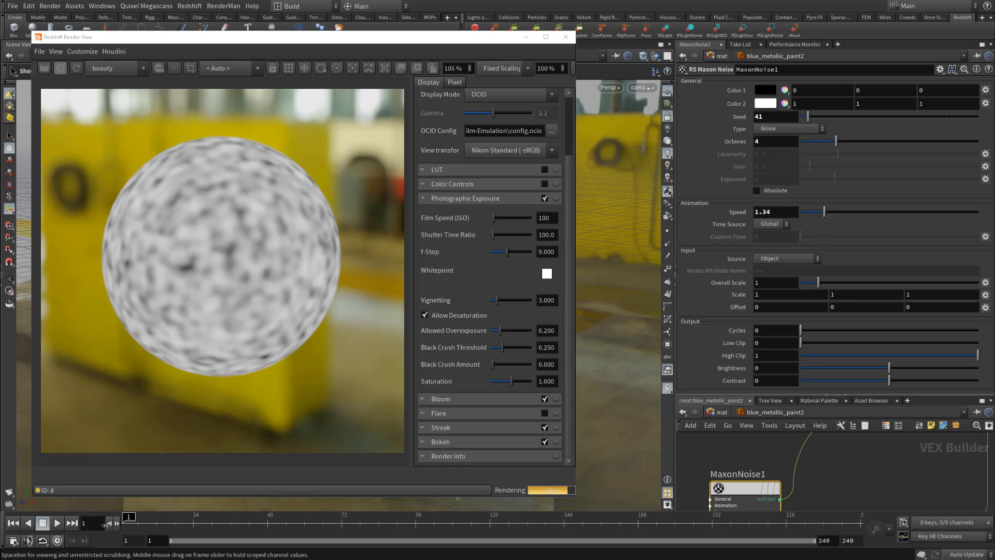
{"action": "left_click", "coordinate": [140, 516]}
{"action": "left_click_drag", "start_coordinate": [140, 516], "coordinate": [450, 534]}
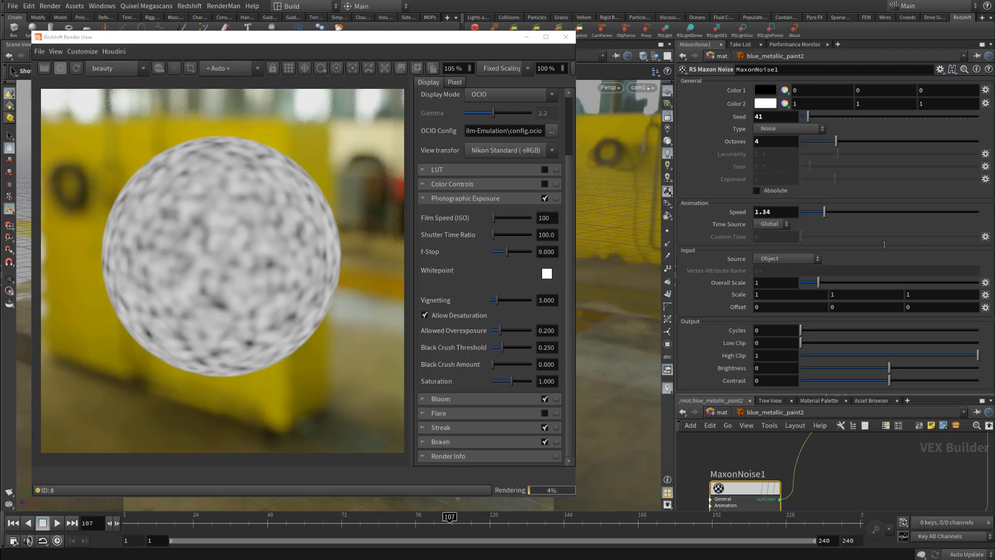
- Raise the noise animation Speed to 4.98, preview it around frame 34 and return to frame 1
{"action": "left_click", "coordinate": [889, 212]}
{"action": "left_click", "coordinate": [229, 529]}
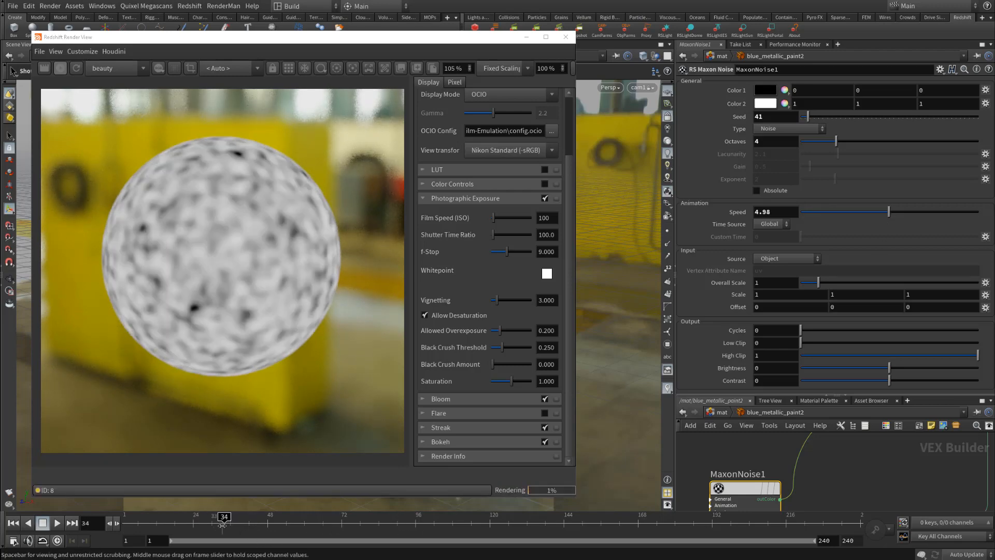
{"action": "left_click_drag", "start_coordinate": [235, 528], "coordinate": [79, 527]}
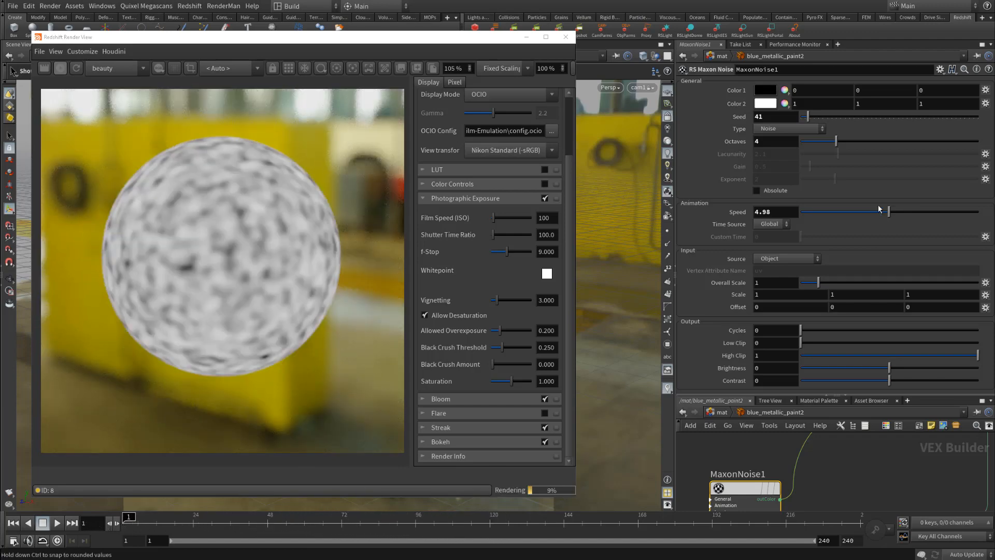
- Reset the noise animation Speed to 0
{"action": "left_click_drag", "start_coordinate": [782, 213], "coordinate": [609, 223]}
{"action": "type", "text": "0"}
{"action": "key", "text": "Return"}
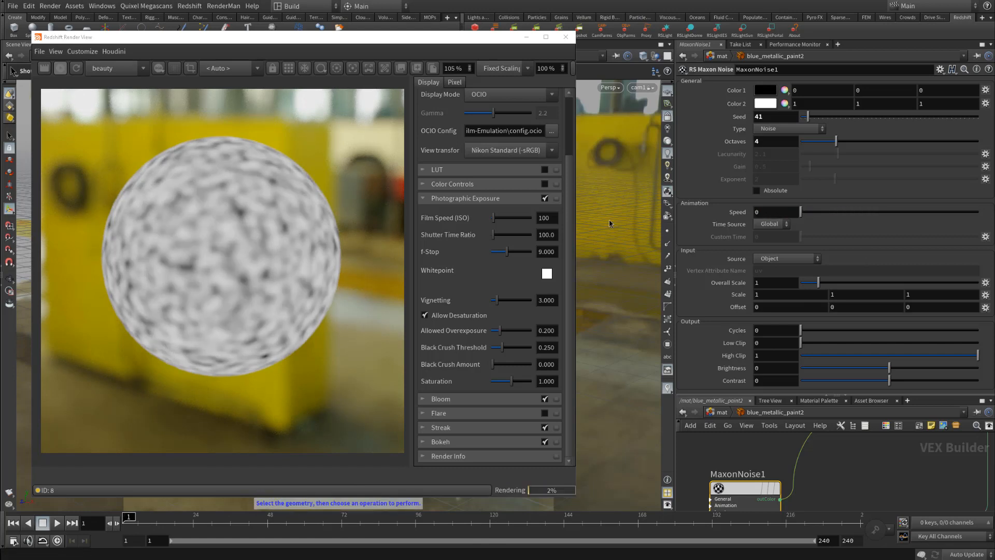
- Try the Custom time source for the noise animation and return it to Global
{"action": "left_click", "coordinate": [772, 224]}
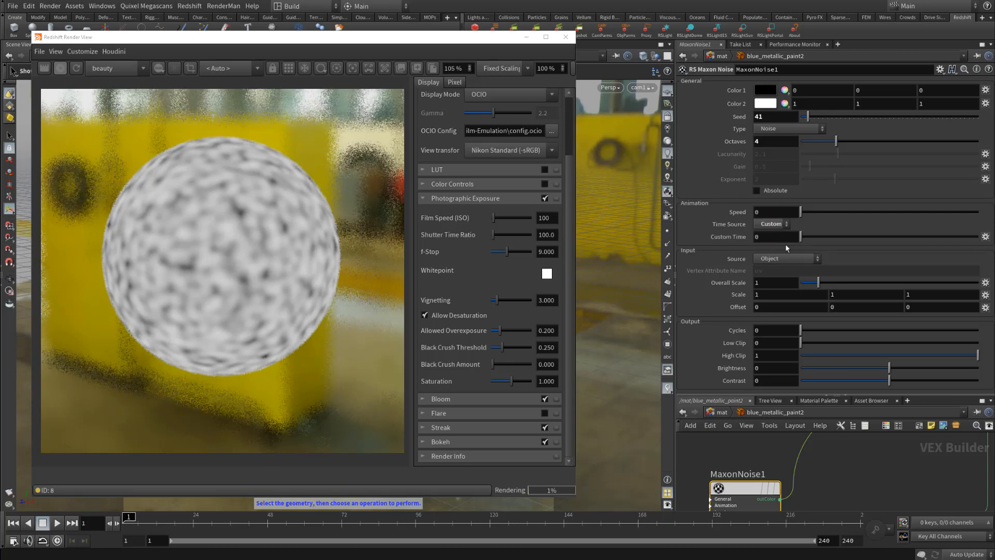
{"action": "left_click", "coordinate": [769, 245]}
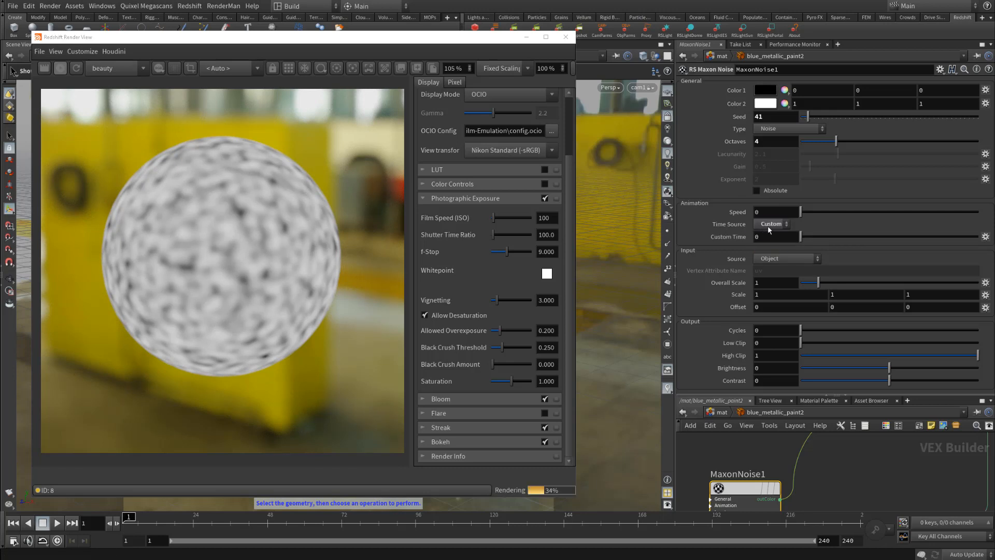
{"action": "left_click", "coordinate": [759, 234]}
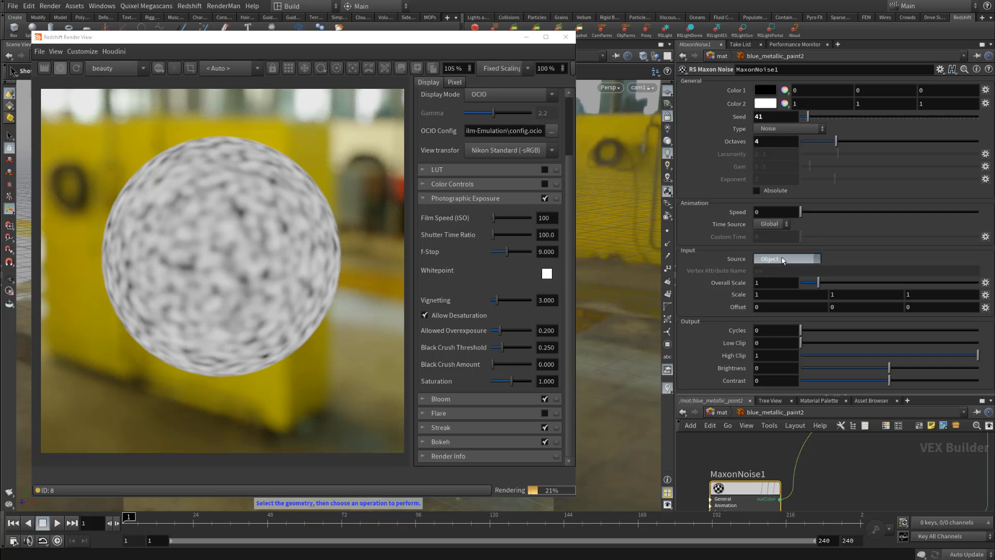
- Keep the noise input Source on Object and try smaller Overall Scale values before restoring it to 1
{"action": "left_click", "coordinate": [782, 261]}
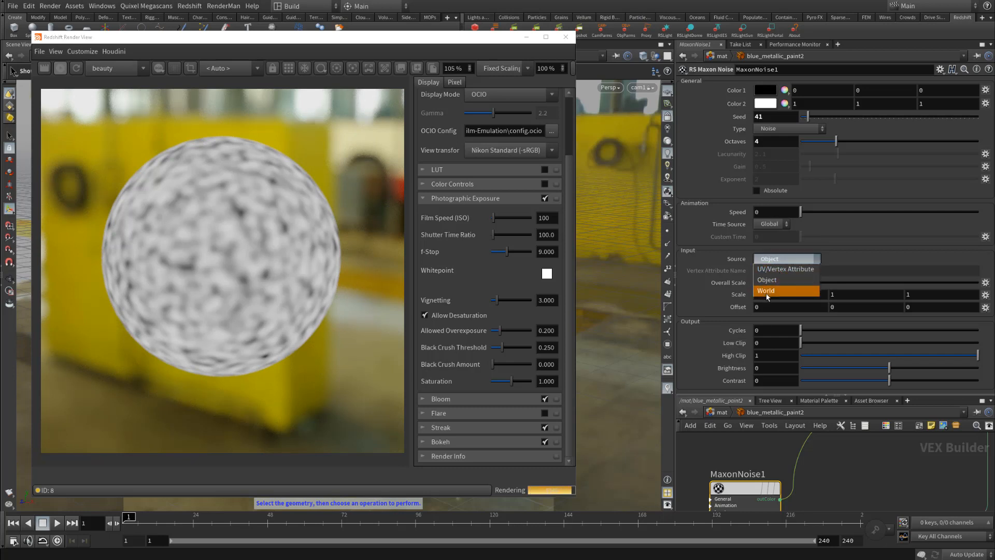
{"action": "left_click", "coordinate": [785, 280]}
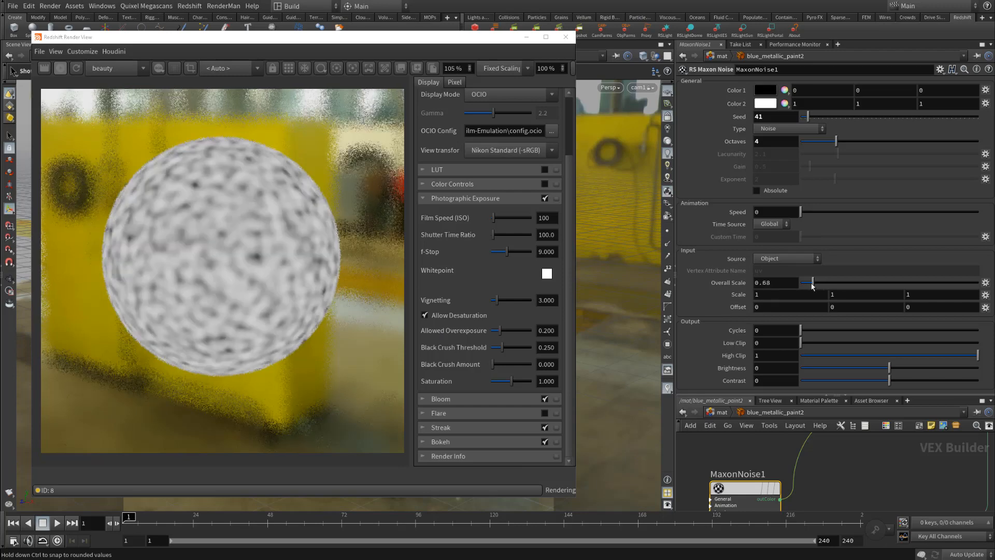
{"action": "mouse_move", "coordinate": [817, 281]}
{"action": "left_mouse_down"}
{"action": "mouse_move", "coordinate": [801, 289]}
{"action": "mouse_move", "coordinate": [881, 294]}
{"action": "mouse_move", "coordinate": [808, 287]}
{"action": "left_mouse_up"}
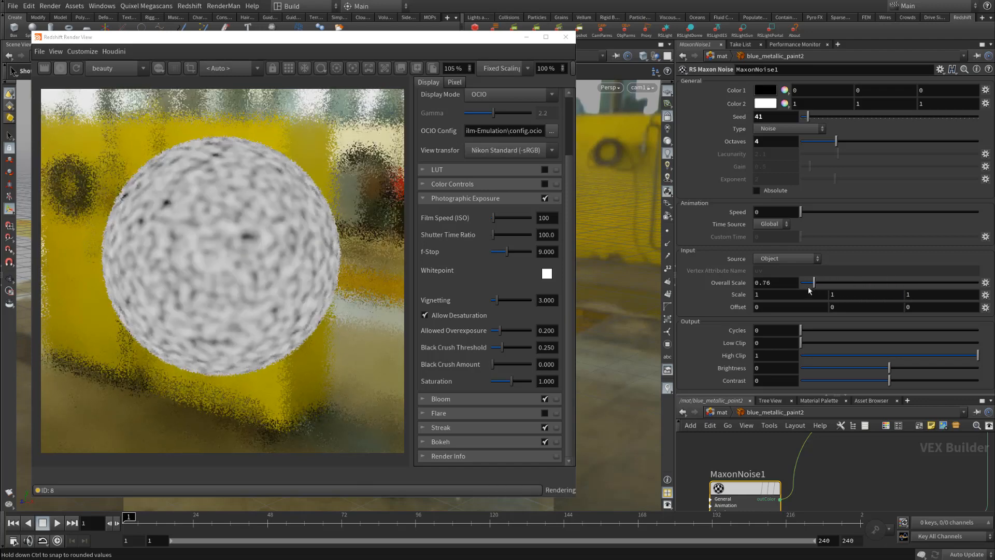
{"action": "key", "text": "Return"}
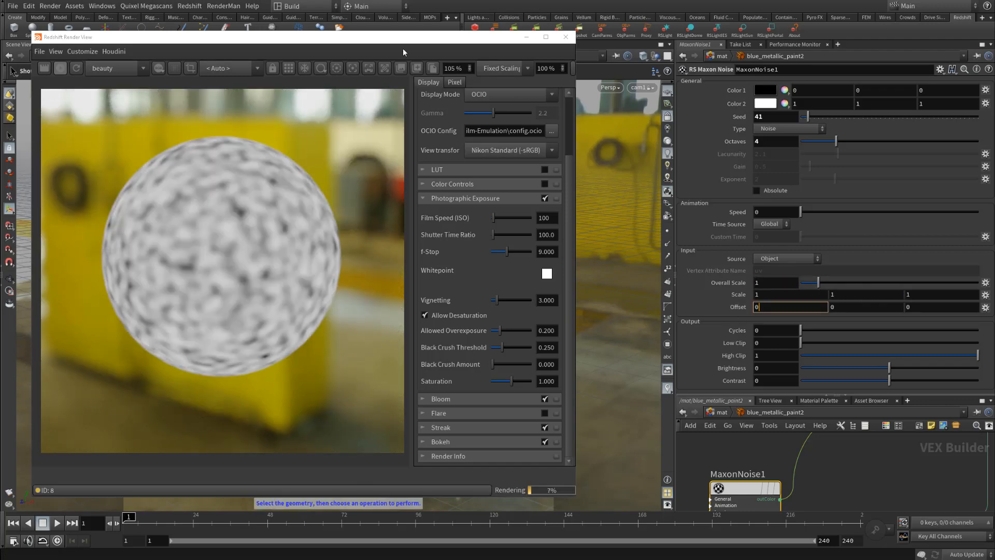
- Select the sphere in the viewport and move it slightly to test how the Object-source noise follows it in the render
{"action": "left_click_drag", "start_coordinate": [512, 37], "coordinate": [895, 50]}
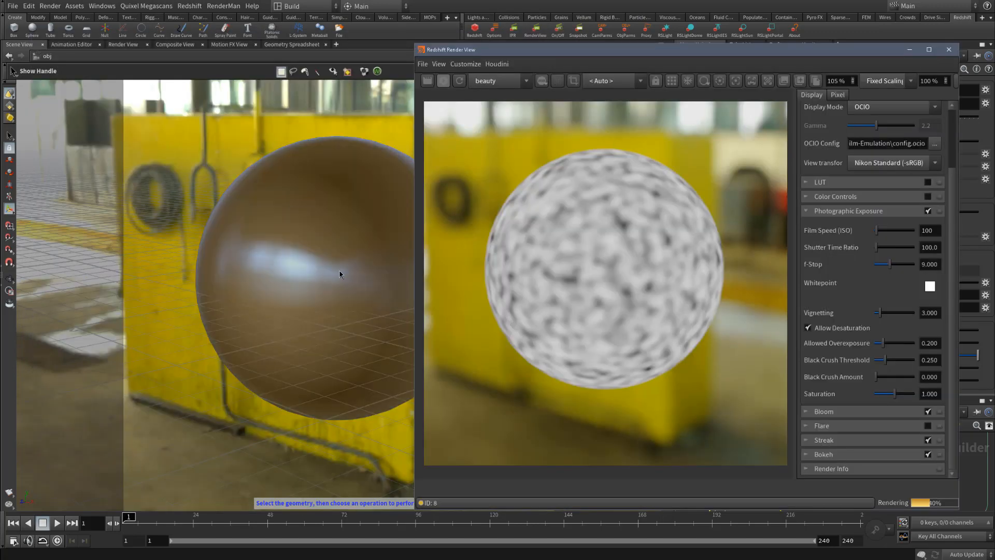
{"action": "left_click", "coordinate": [342, 273]}
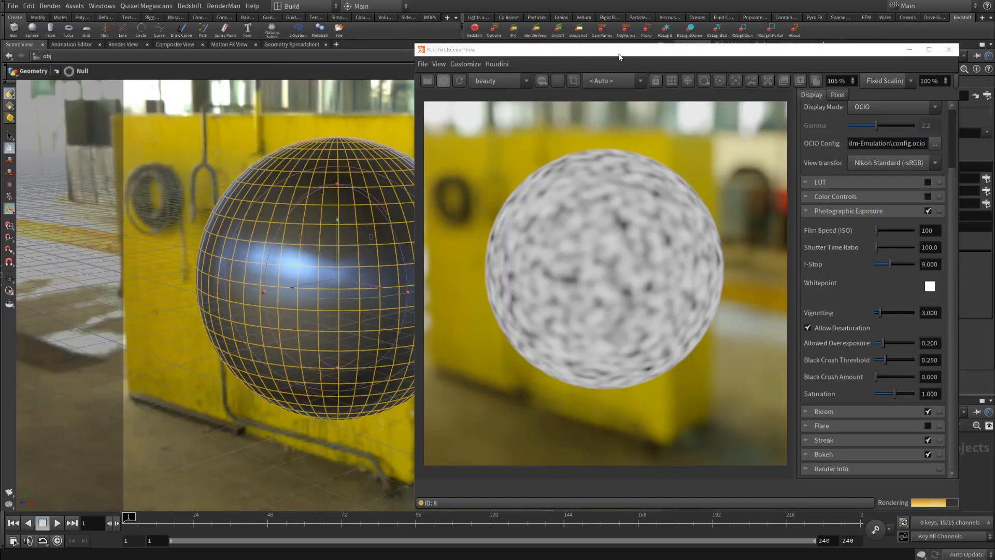
{"action": "left_click_drag", "start_coordinate": [619, 57], "coordinate": [585, 335]}
{"action": "key", "text": "Escape"}
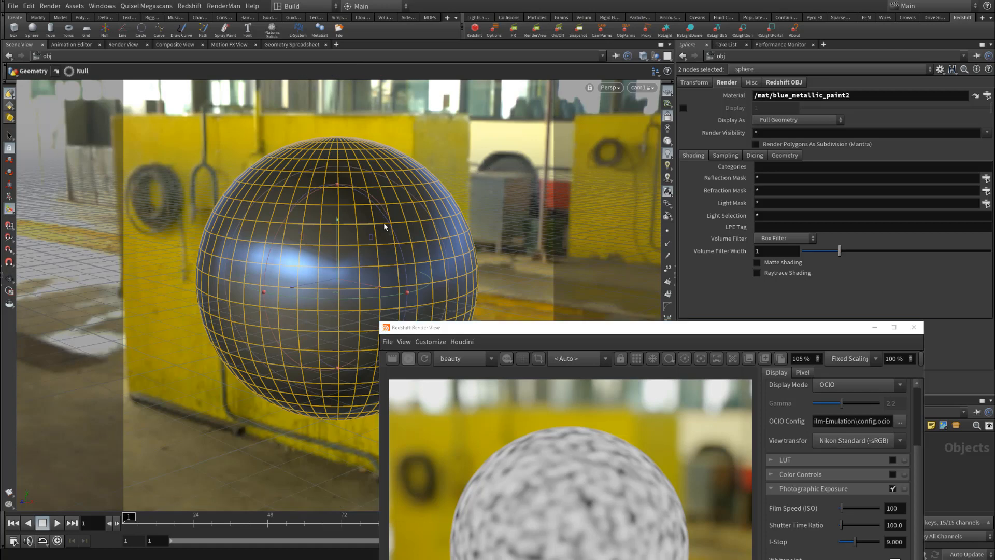
{"action": "left_click_drag", "start_coordinate": [345, 247], "coordinate": [358, 270]}
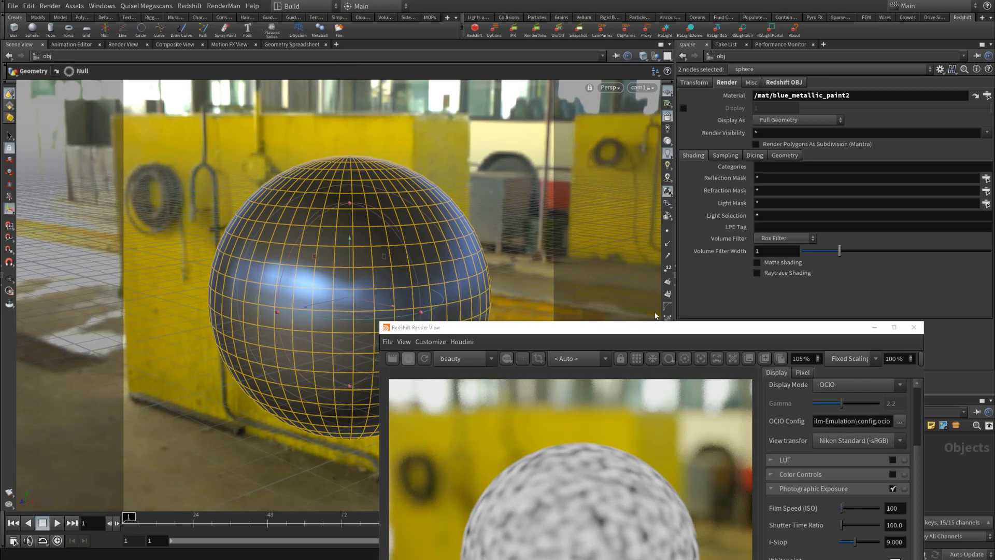
{"action": "left_click_drag", "start_coordinate": [630, 327], "coordinate": [359, 55]}
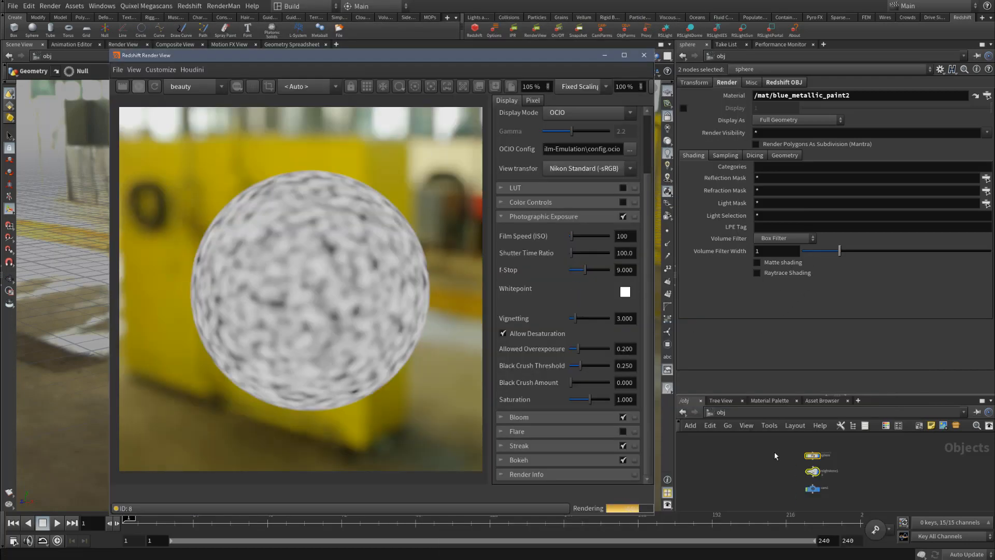
- Reopen the blue_metallic_paint2 material network to get back to the MaxonNoise1 parameters
{"action": "left_click", "coordinate": [721, 412]}
{"action": "left_click", "coordinate": [741, 445]}
{"action": "double_click", "coordinate": [833, 465]}
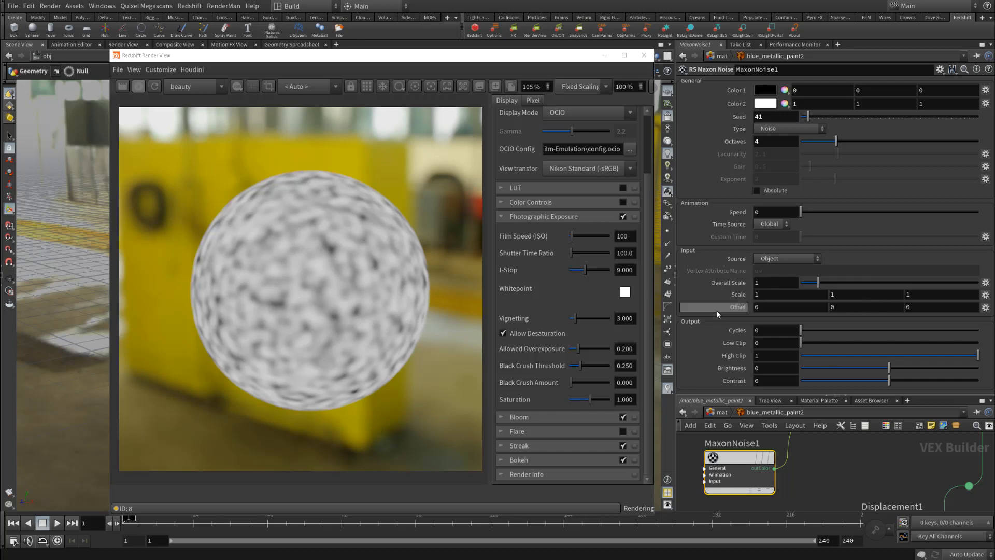
- Try a Y Scale of 14 and a Y Offset of 6.8 on the noise, restoring each default
{"action": "middle_click_drag", "start_coordinate": [846, 295], "coordinate": [915, 273]}
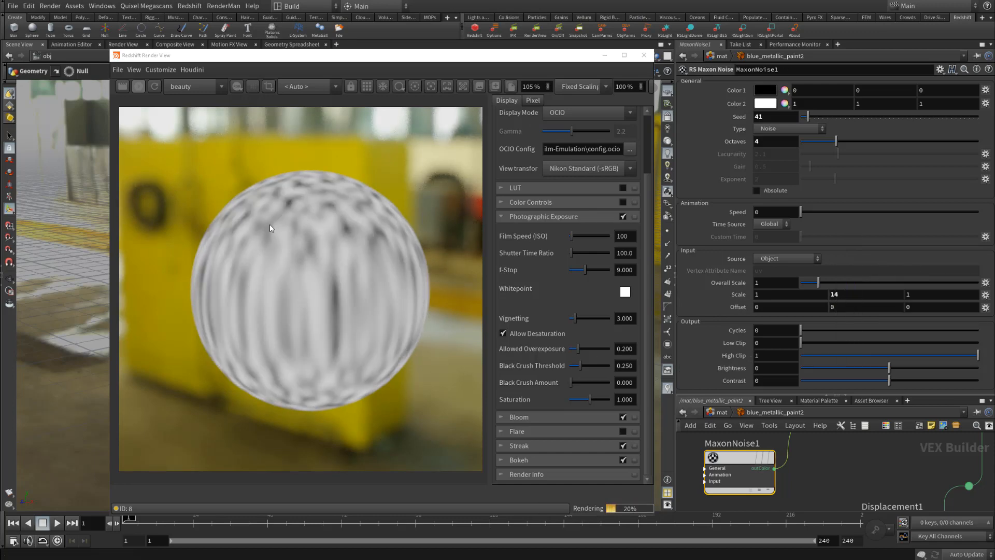
{"action": "key", "text": "BackSpace"}
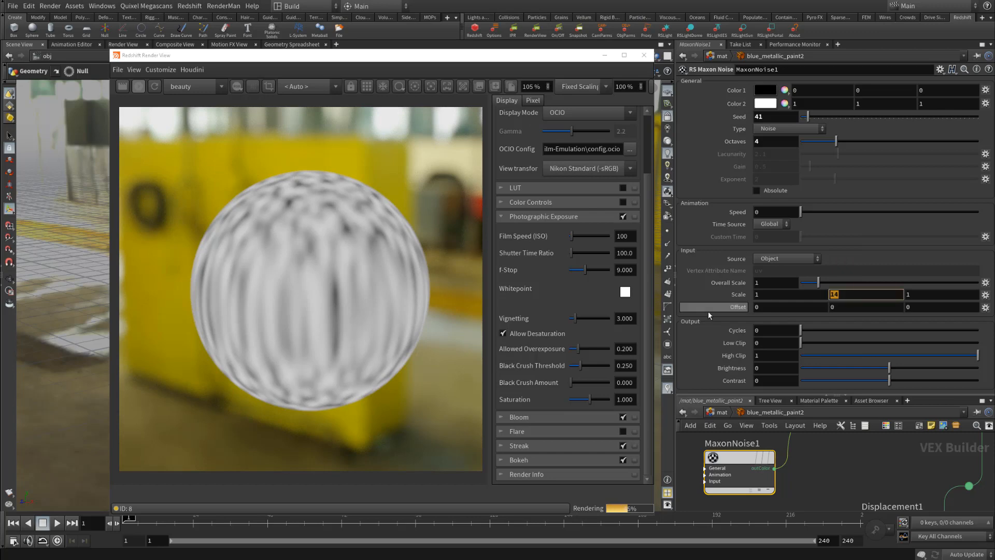
{"action": "key", "text": "Return"}
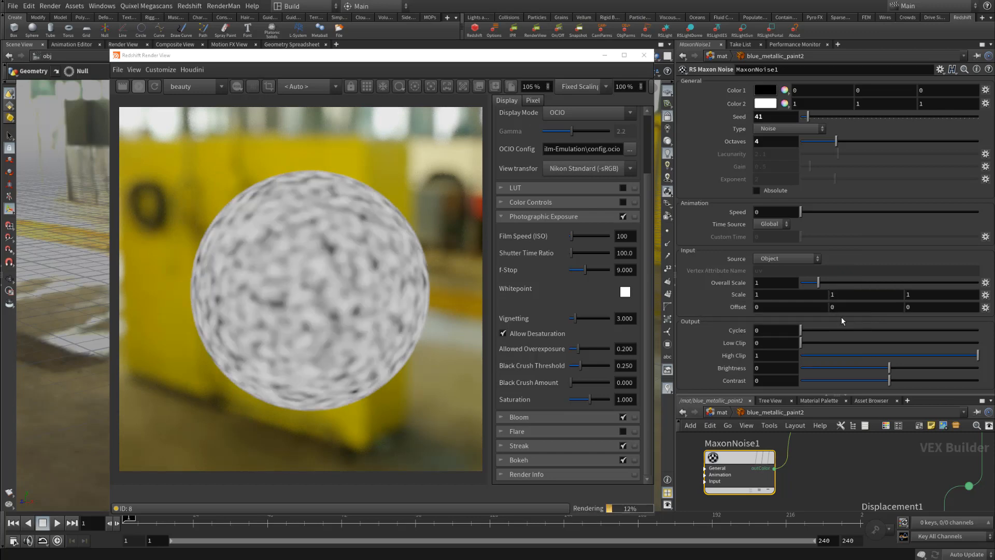
{"action": "middle_click_drag", "start_coordinate": [842, 308], "coordinate": [876, 311]}
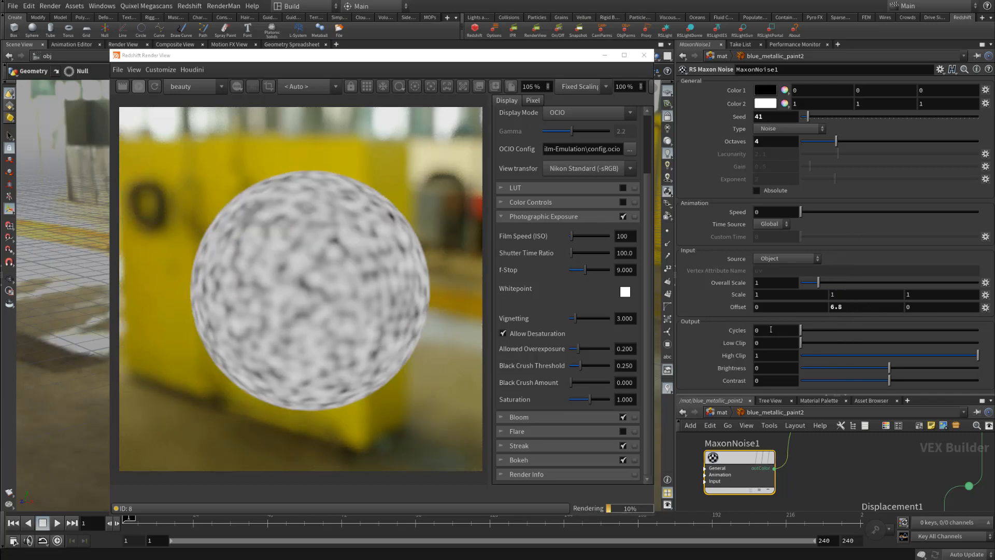
{"action": "key", "text": "ctrl+z"}
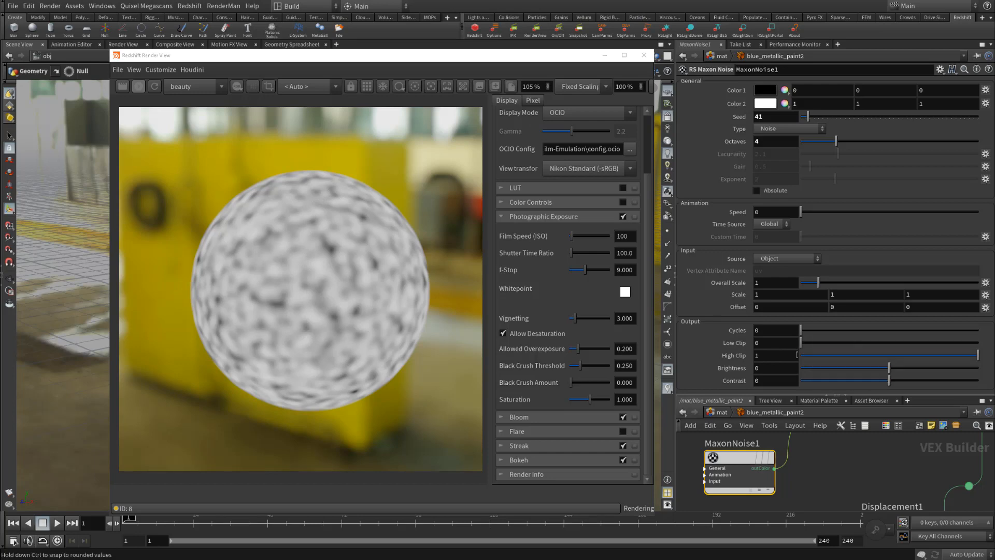
- Try the noise output's Low Clip, High Clip and a Brightness of -0.268, restoring each default
{"action": "mouse_move", "coordinate": [814, 343]}
{"action": "left_mouse_down"}
{"action": "mouse_move", "coordinate": [863, 348]}
{"action": "mouse_move", "coordinate": [801, 348]}
{"action": "left_mouse_up"}
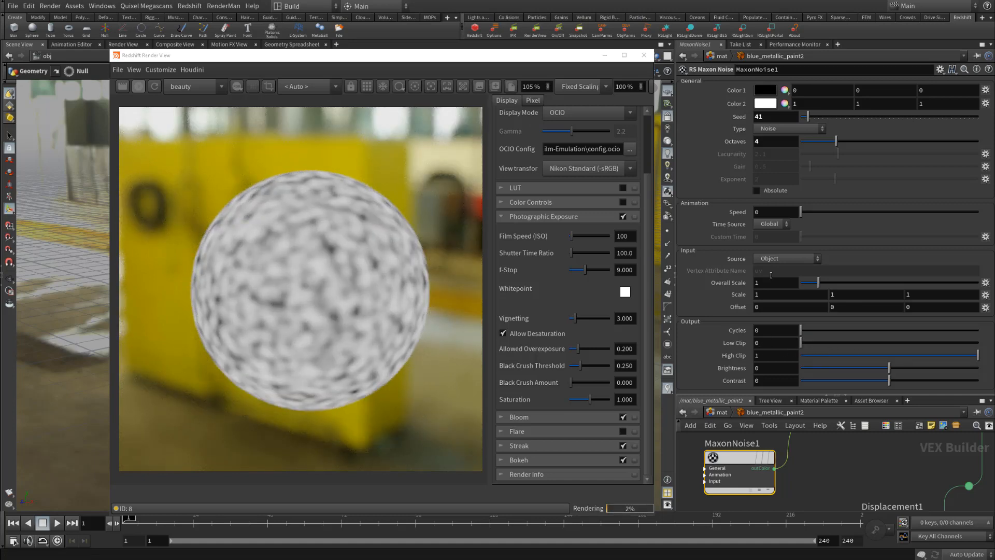
{"action": "mouse_move", "coordinate": [972, 361]}
{"action": "left_mouse_down"}
{"action": "mouse_move", "coordinate": [850, 364]}
{"action": "mouse_move", "coordinate": [981, 367]}
{"action": "left_mouse_up"}
{"action": "left_click_drag", "start_coordinate": [888, 368], "coordinate": [865, 371]}
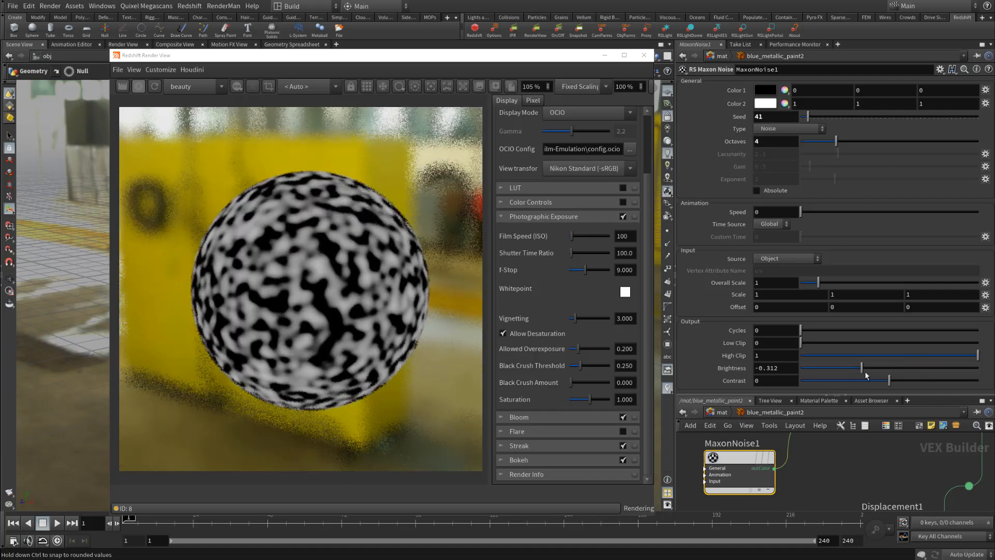
{"action": "double_click", "coordinate": [792, 367]}
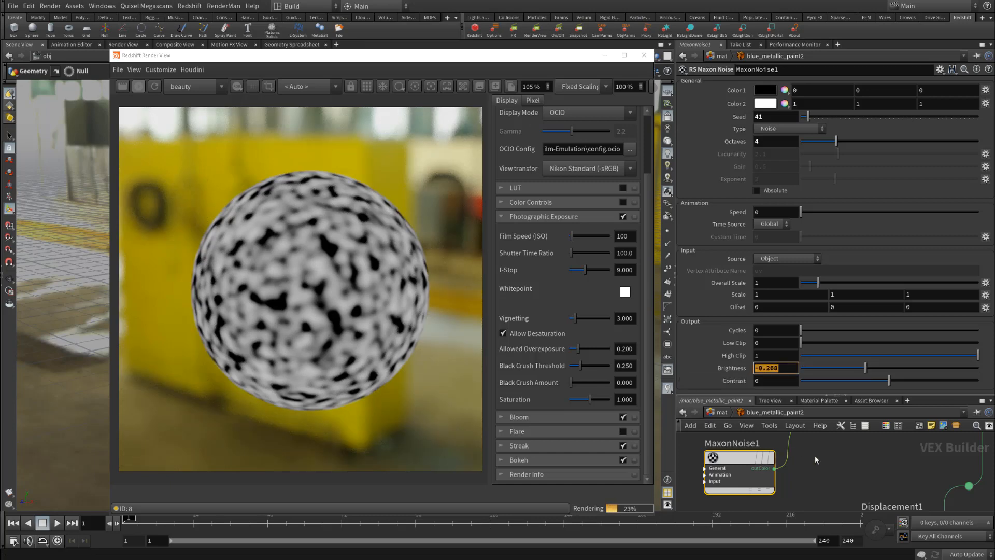
{"action": "type", "text": "0"}
{"action": "key", "text": "Return"}
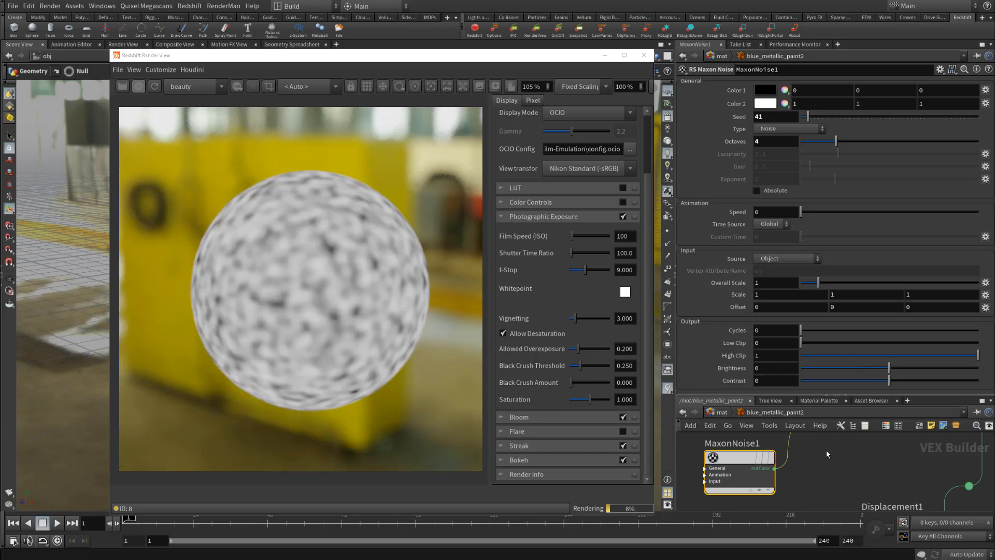
- Try a noise output Contrast of 0.624 and reset it to 0
{"action": "left_click_drag", "start_coordinate": [889, 381], "coordinate": [944, 381]}
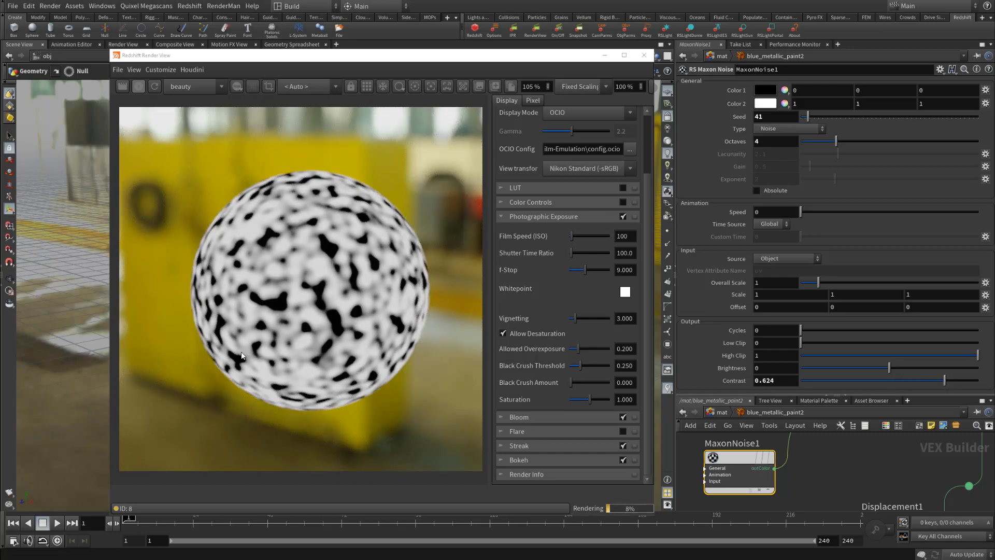
{"action": "left_click_drag", "start_coordinate": [779, 381], "coordinate": [691, 394]}
{"action": "type", "text": "0"}
{"action": "key", "text": "Return"}
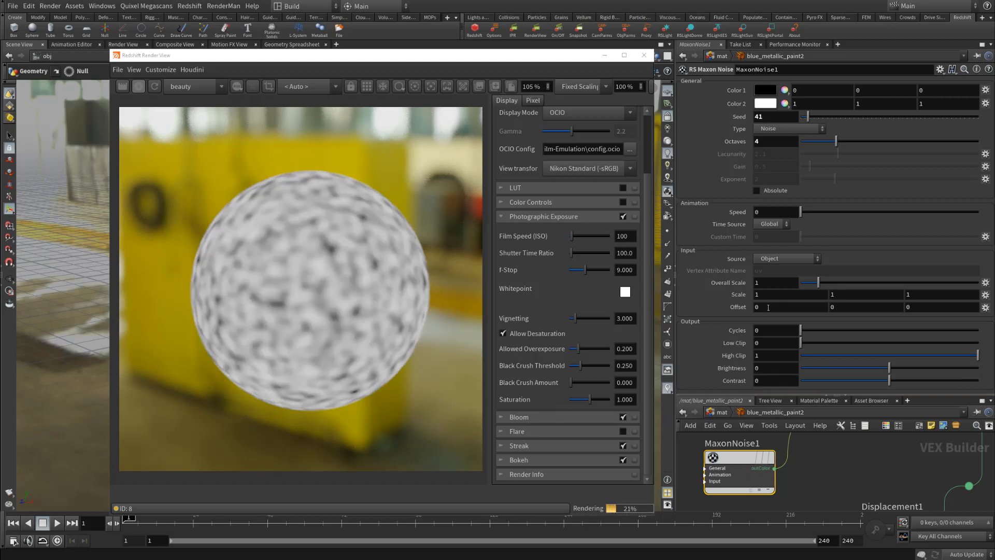
{"action": "scroll", "coordinate": [854, 467], "scroll_direction": "down", "scroll_amount": 1}
{"action": "middle_click_drag", "start_coordinate": [855, 467], "coordinate": [780, 497]}
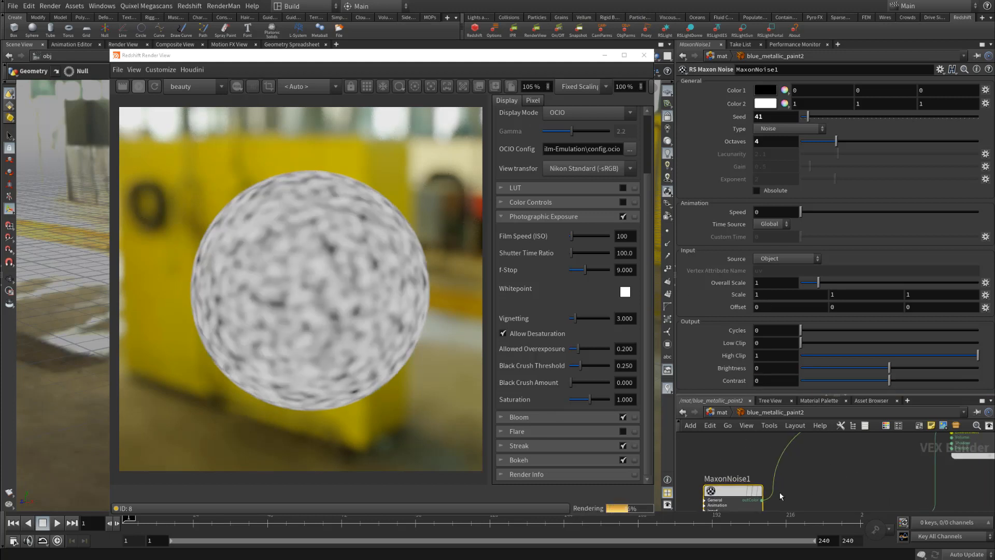
{"action": "middle_click_drag", "start_coordinate": [828, 458], "coordinate": [842, 422]}
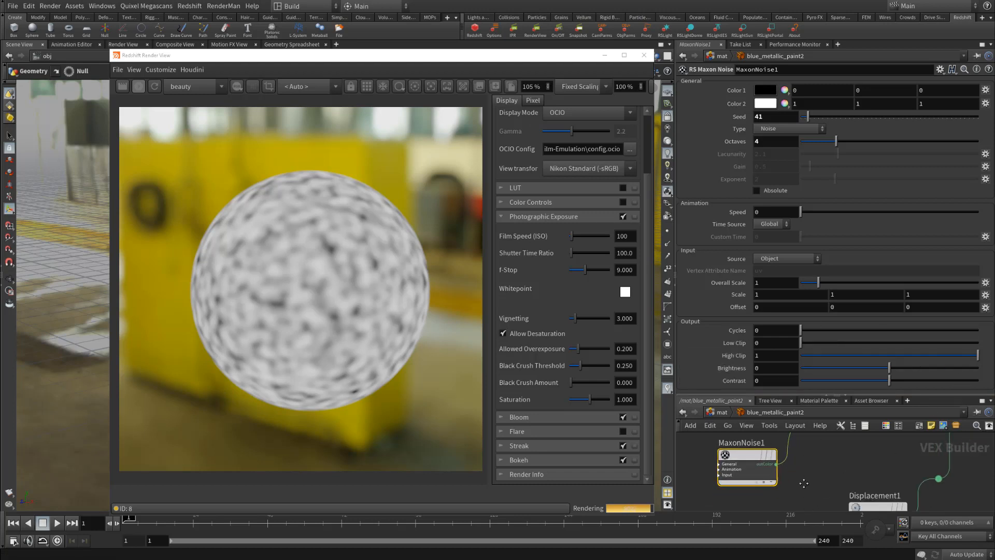
{"action": "mouse_move", "coordinate": [804, 483]}
{"action": "middle_mouse_down"}
{"action": "mouse_move", "coordinate": [782, 497]}
{"action": "mouse_move", "coordinate": [801, 475]}
{"action": "middle_mouse_up"}
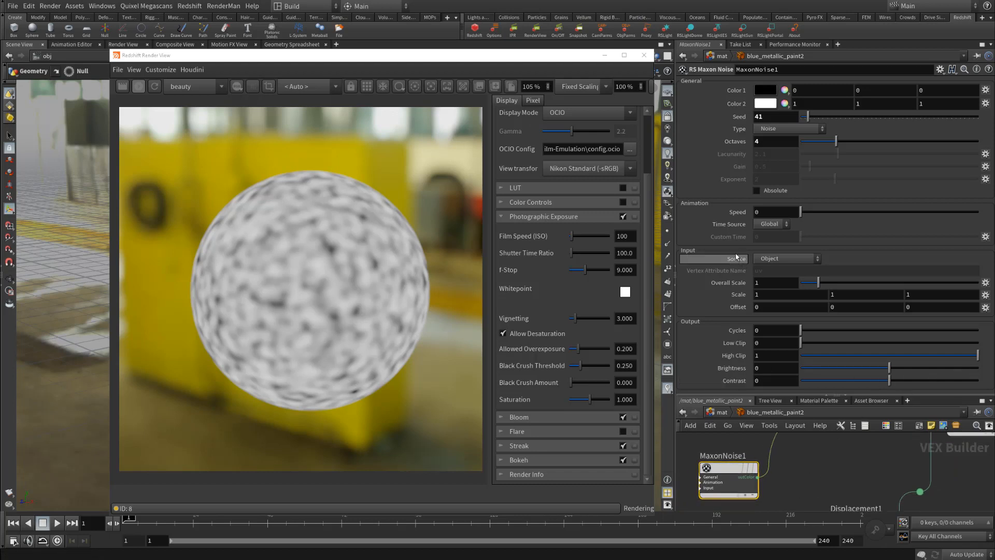
- Switch the noise Type to Box noise with a Contrast of 0.283 and an Overall Scale of 0.68
{"action": "left_click", "coordinate": [775, 129]}
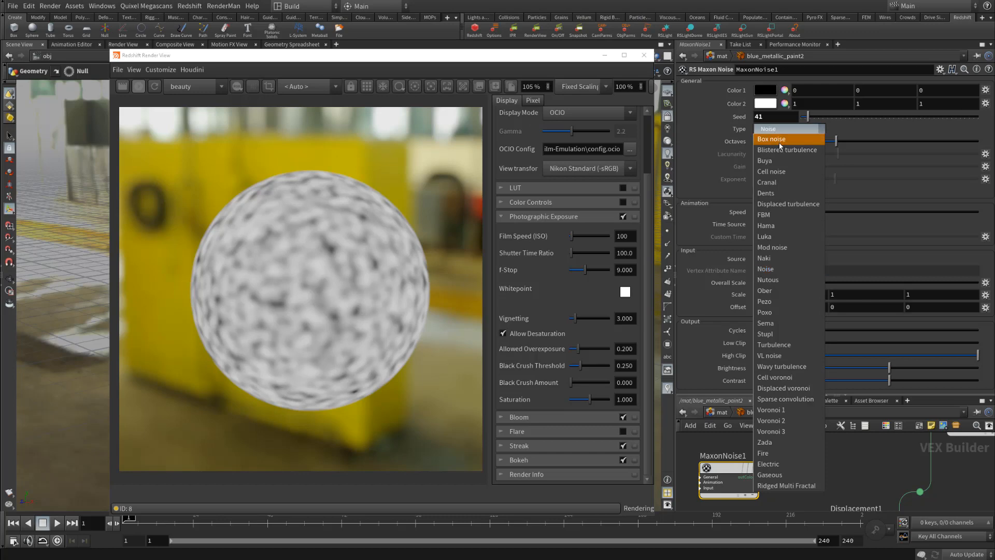
{"action": "left_click", "coordinate": [779, 140]}
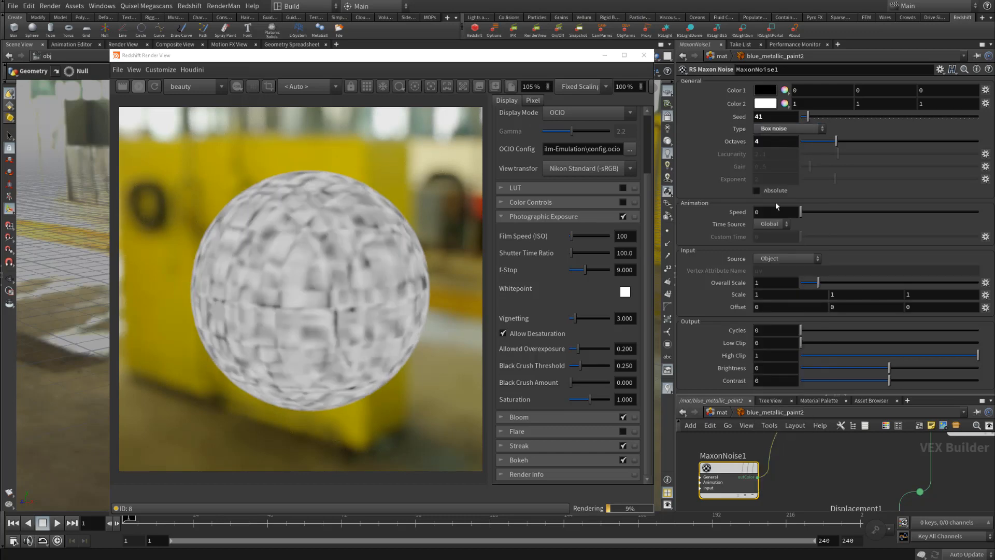
{"action": "left_click_drag", "start_coordinate": [889, 382], "coordinate": [914, 392]}
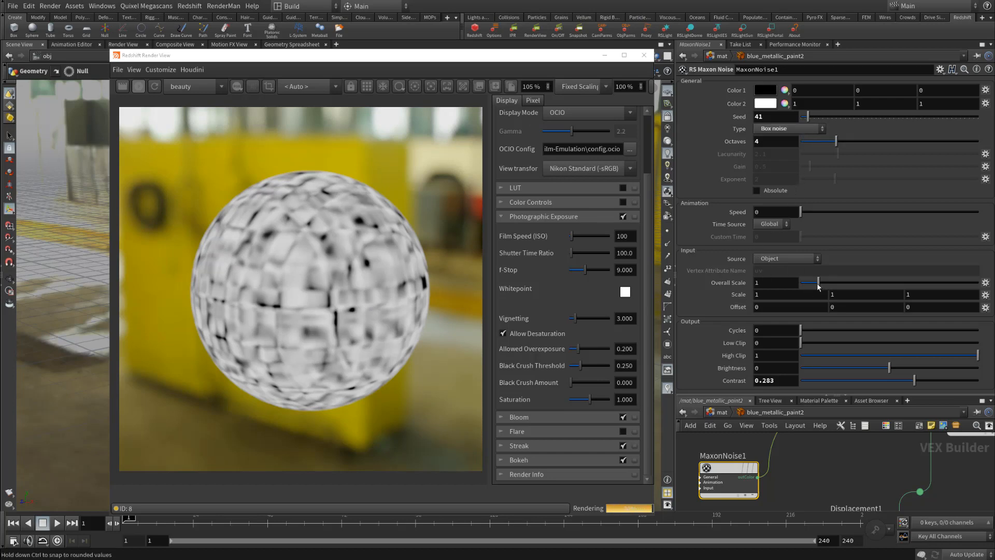
{"action": "left_click_drag", "start_coordinate": [818, 283], "coordinate": [813, 286]}
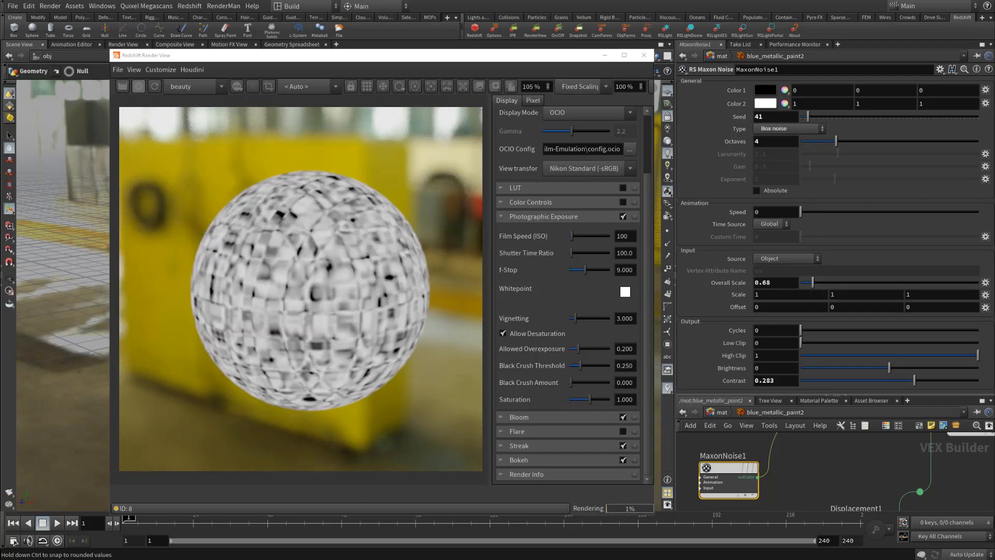
- Preview the Blistered turbulence, Buya and Cell noise types on the sphere in turn
{"action": "left_click", "coordinate": [806, 128]}
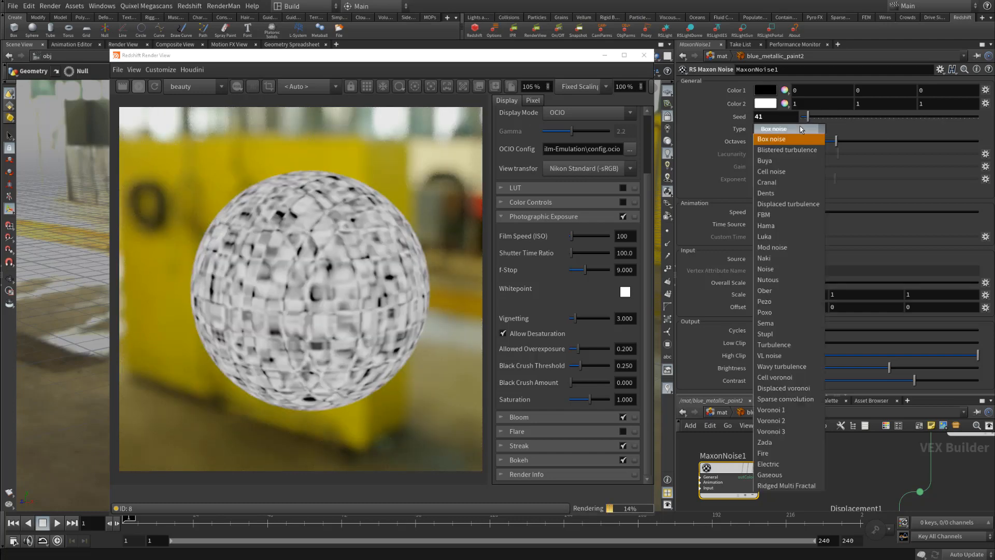
{"action": "left_click", "coordinate": [787, 151]}
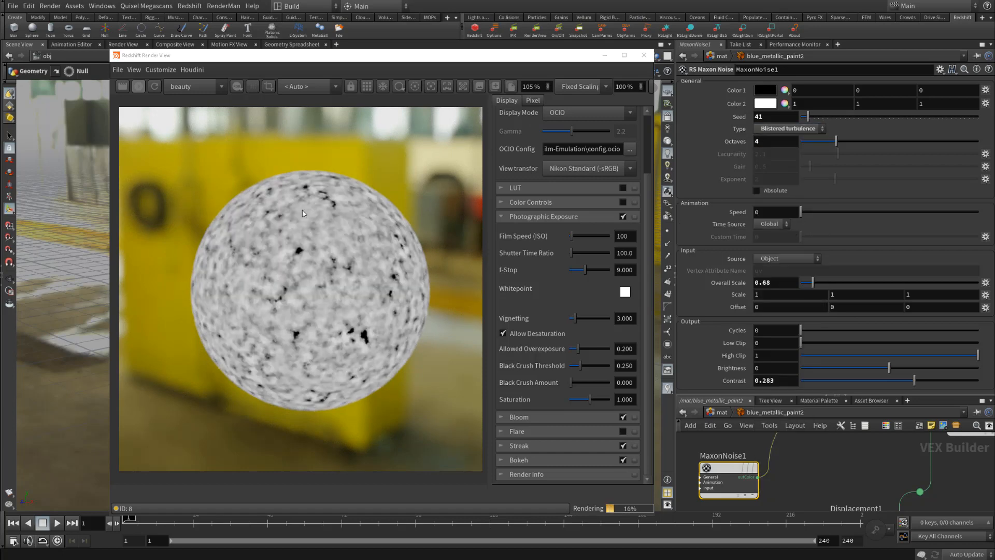
{"action": "left_click", "coordinate": [801, 129]}
{"action": "left_click", "coordinate": [778, 162]}
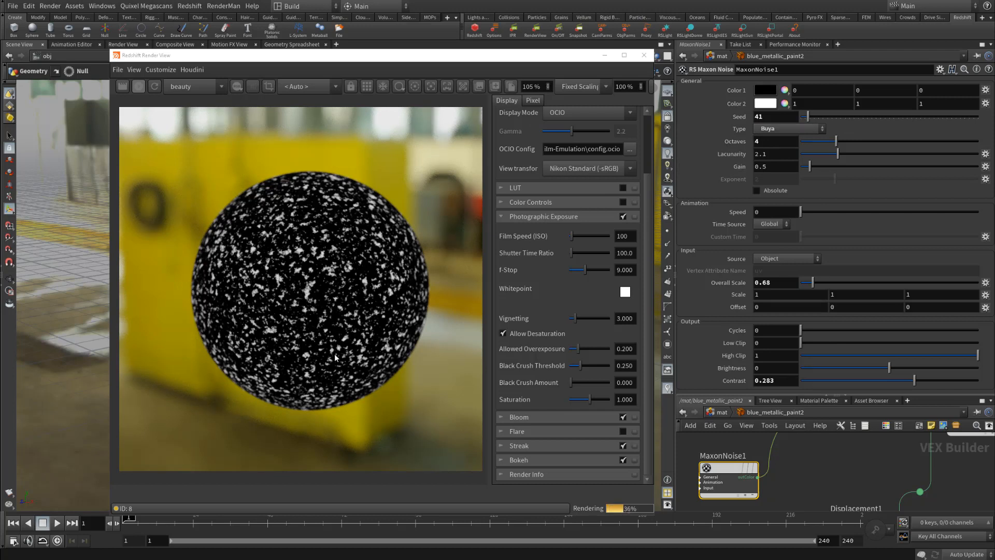
{"action": "left_click", "coordinate": [779, 129]}
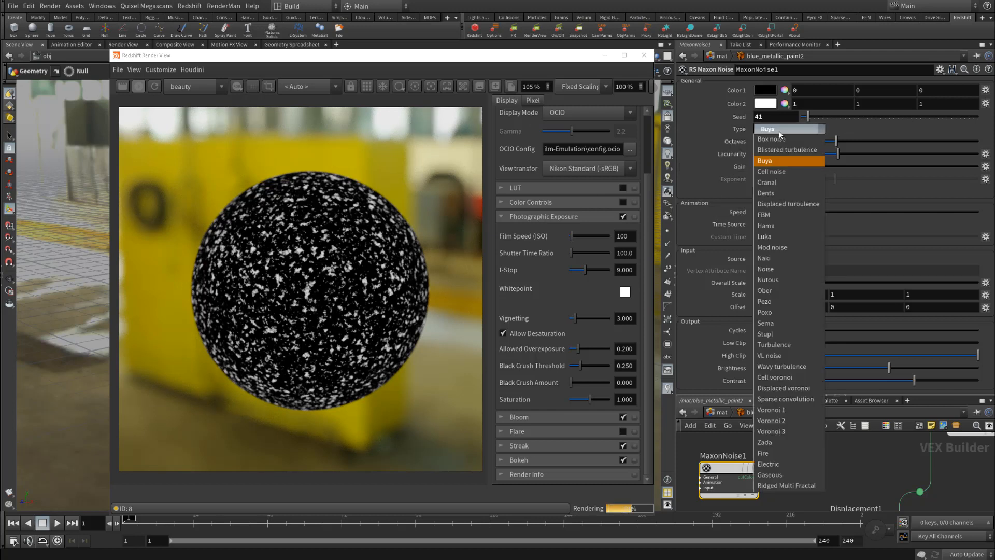
{"action": "left_click", "coordinate": [773, 173]}
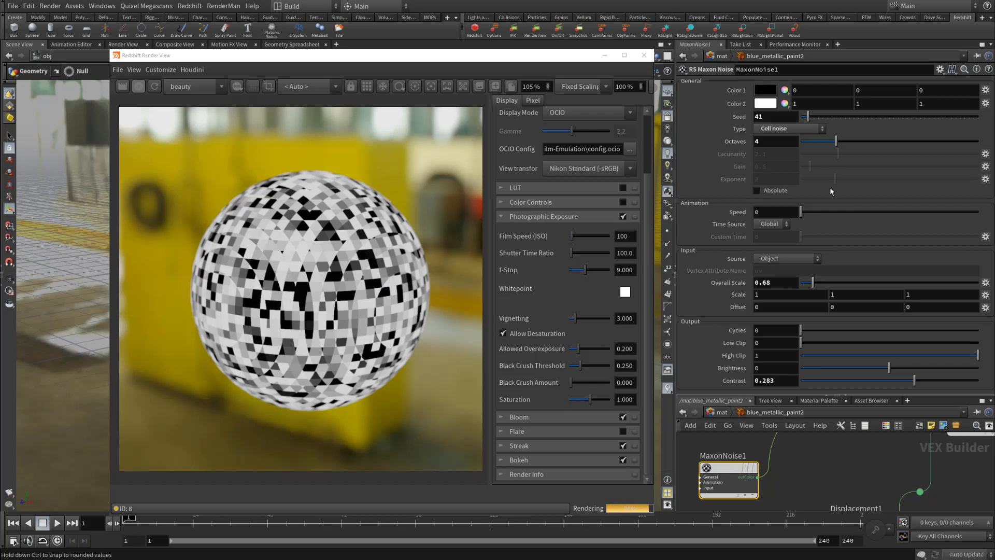
- Change the noise Type to Cranal and raise the output Contrast to about 0.878
{"action": "left_click", "coordinate": [787, 129]}
{"action": "left_click", "coordinate": [772, 182]}
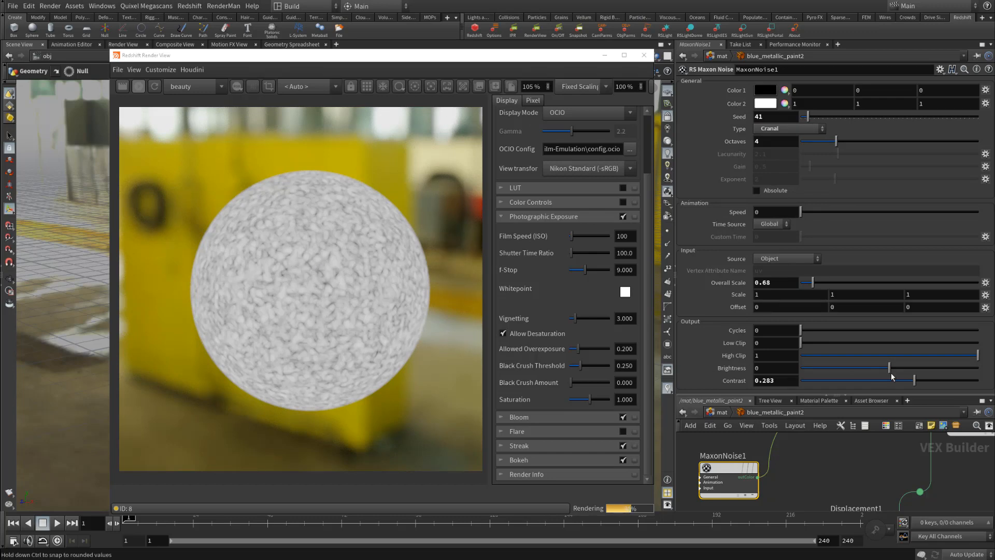
{"action": "left_click_drag", "start_coordinate": [916, 386], "coordinate": [955, 389]}
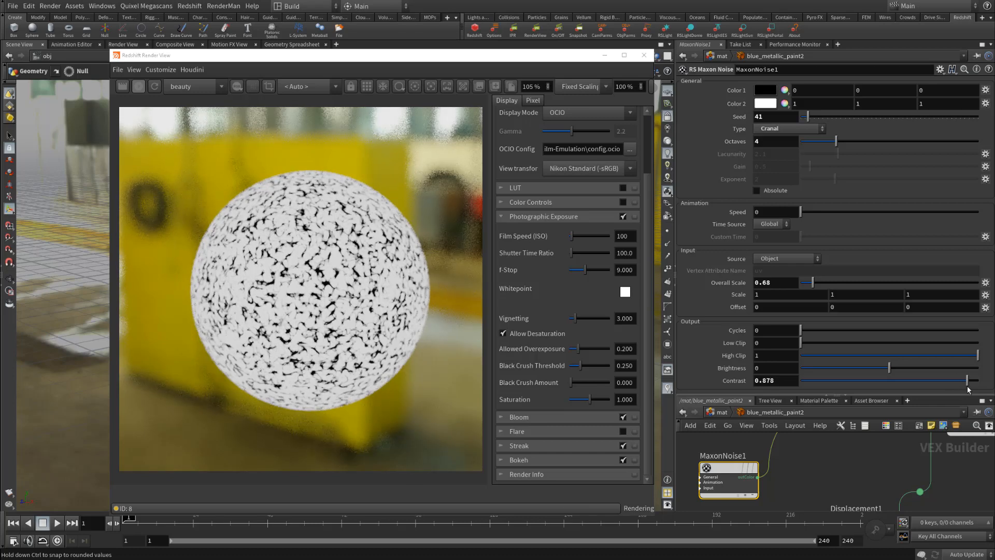
- Lower the Cranal noise's output Contrast to 0.615, then preview the Dents type with Contrast reduced to 0.298
{"action": "mouse_move", "coordinate": [956, 389]}
{"action": "left_mouse_down"}
{"action": "mouse_move", "coordinate": [892, 387]}
{"action": "mouse_move", "coordinate": [944, 389]}
{"action": "left_mouse_up"}
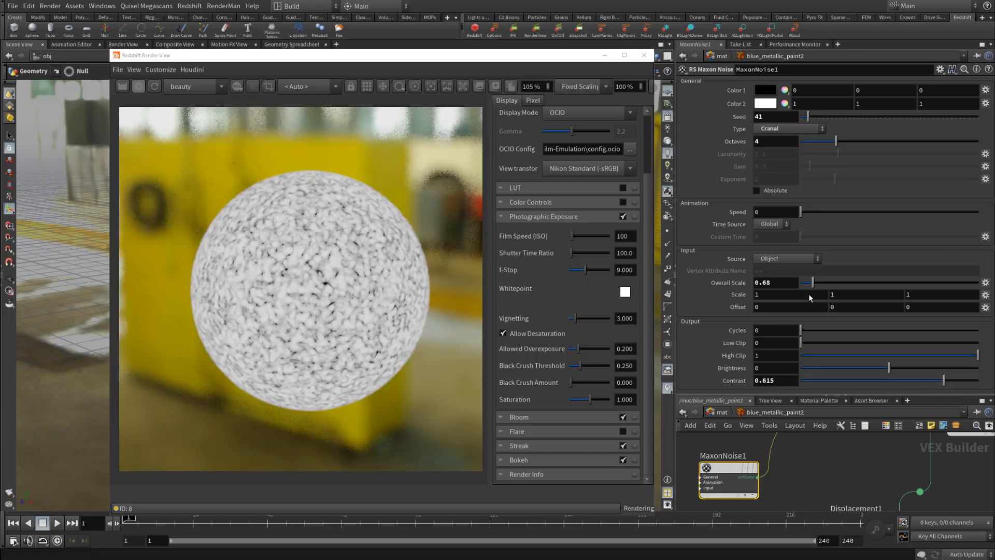
{"action": "left_click", "coordinate": [797, 129]}
{"action": "left_click", "coordinate": [783, 194]}
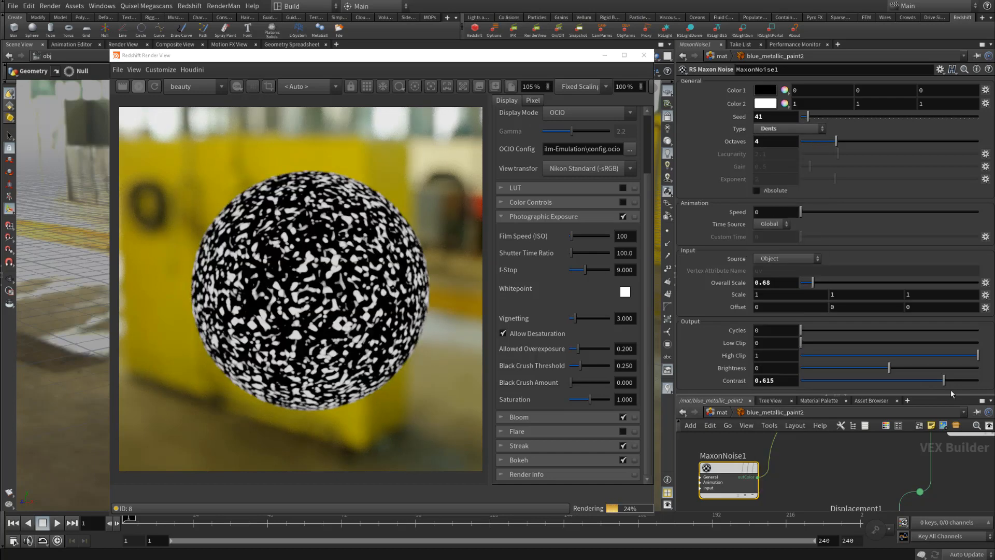
{"action": "left_click_drag", "start_coordinate": [943, 381], "coordinate": [912, 390]}
- Switch the noise Type to Displaced turbulence and raise the output Contrast to 0.644
{"action": "left_click", "coordinate": [776, 130]}
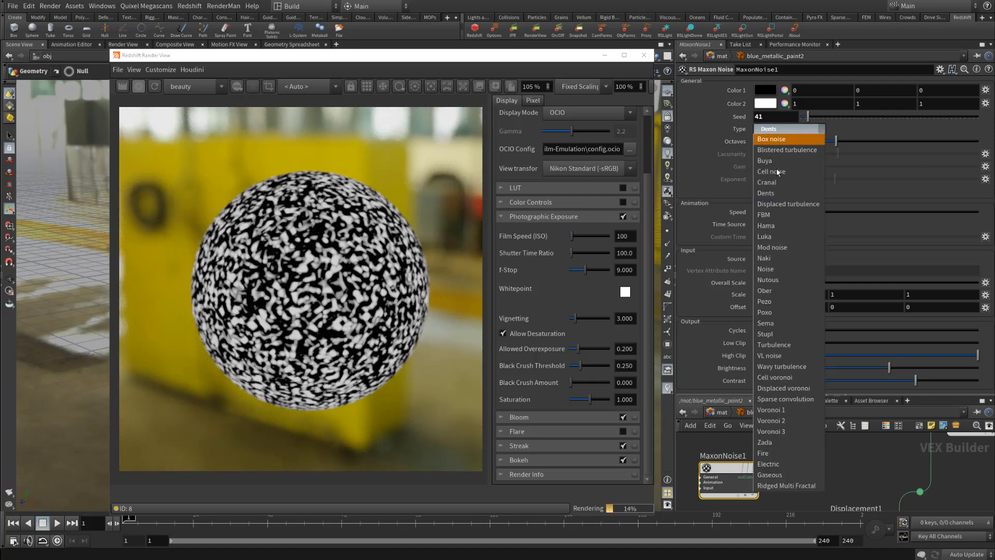
{"action": "left_click", "coordinate": [788, 204]}
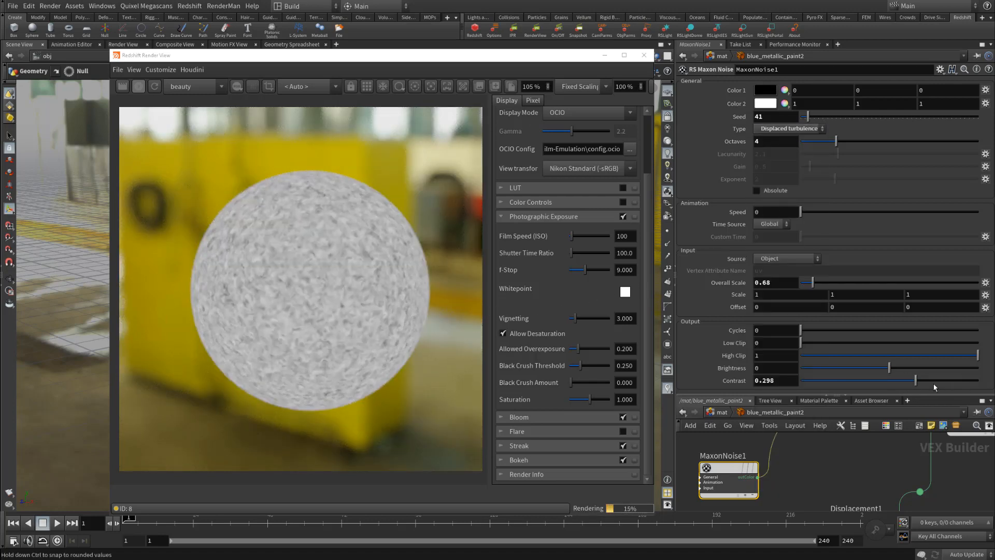
{"action": "mouse_move", "coordinate": [934, 386]}
{"action": "left_mouse_down"}
{"action": "mouse_move", "coordinate": [958, 384]}
{"action": "mouse_move", "coordinate": [946, 391]}
{"action": "left_mouse_up"}
- Preview the FBM, Hama, Luka and Mod noise types on the sphere in turn
{"action": "left_click", "coordinate": [807, 127]}
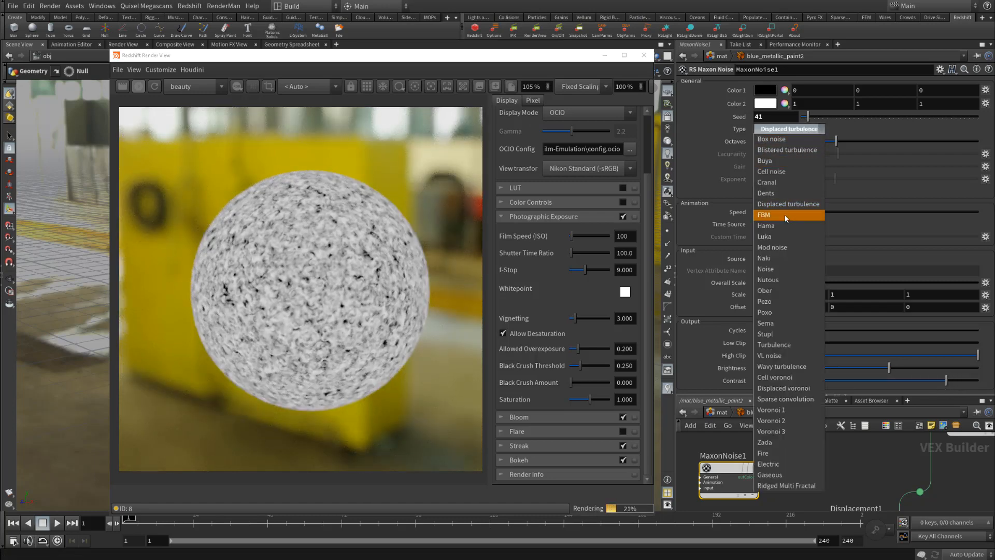
{"action": "left_click", "coordinate": [789, 217]}
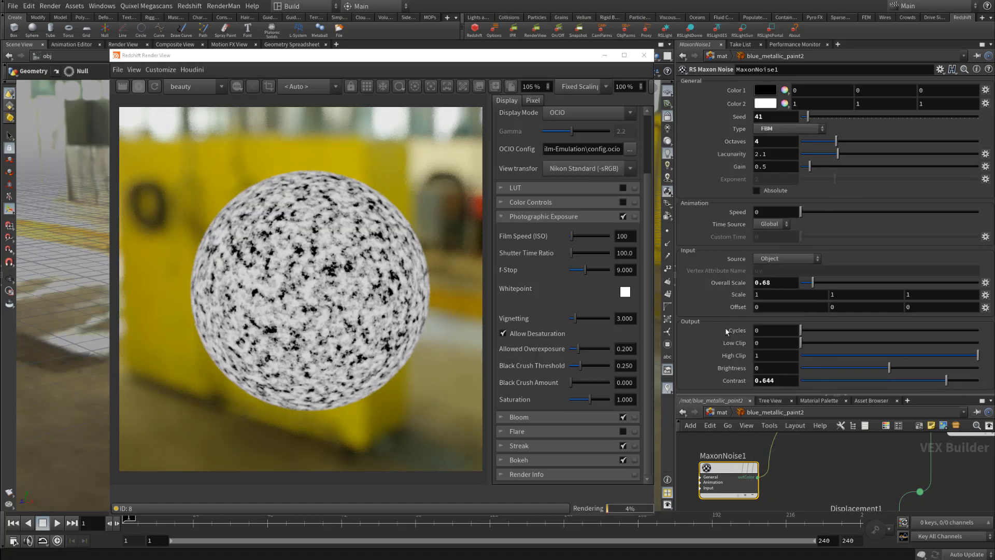
{"action": "left_click", "coordinate": [794, 128]}
{"action": "left_click", "coordinate": [786, 228]}
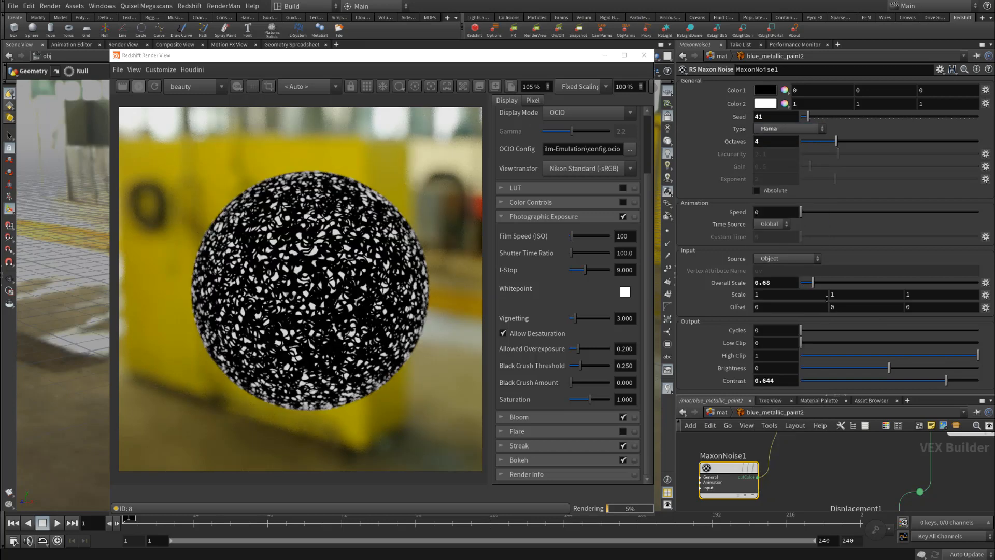
{"action": "left_click", "coordinate": [813, 129]}
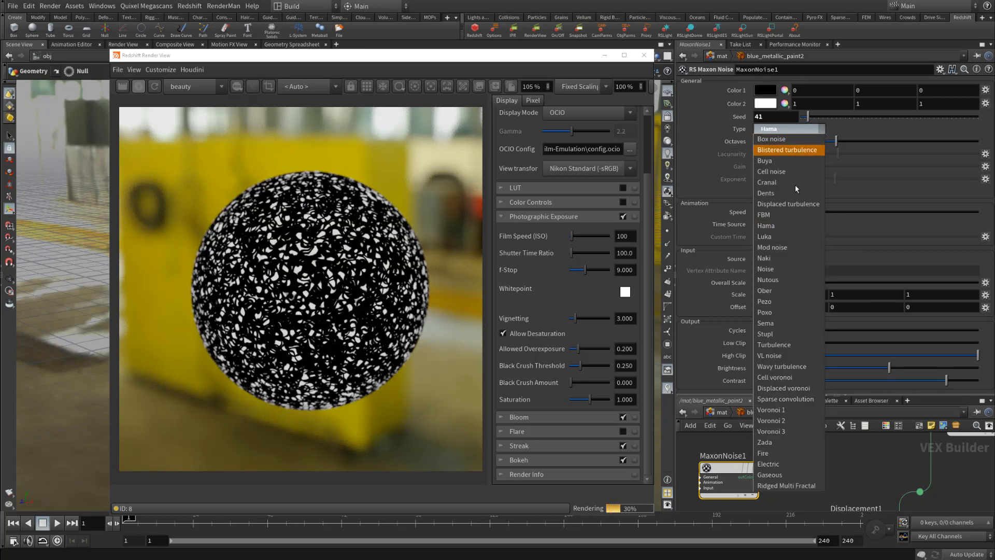
{"action": "left_click", "coordinate": [785, 233]}
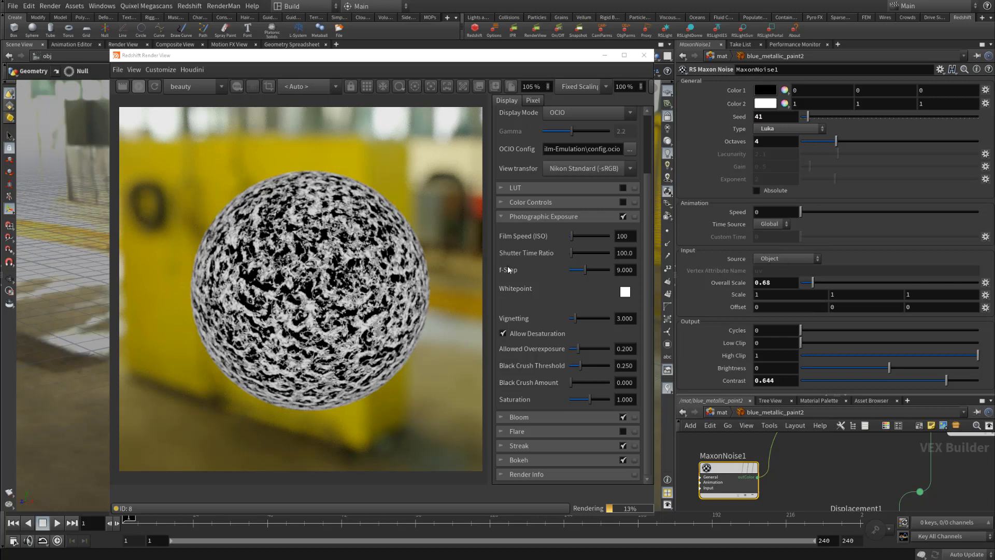
{"action": "left_click", "coordinate": [786, 130]}
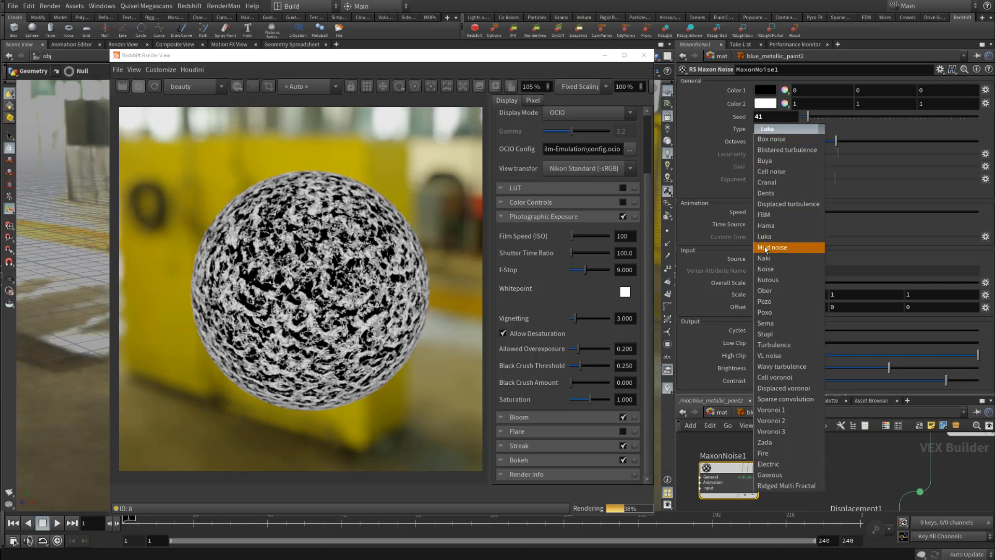
{"action": "left_click", "coordinate": [765, 250]}
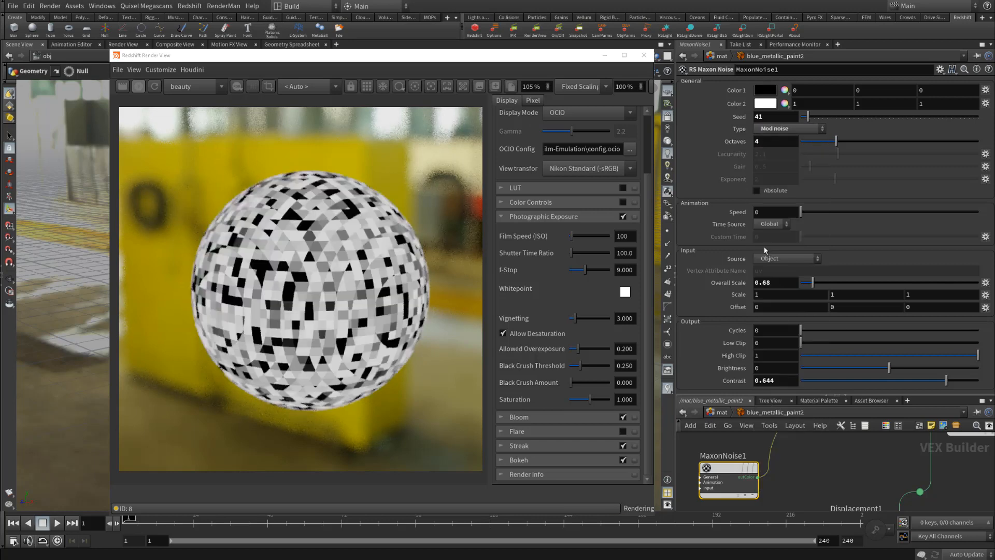
- Change the noise Type to Naki and lower the output Contrast to 0.42
{"action": "left_click", "coordinate": [811, 128]}
{"action": "left_click", "coordinate": [787, 259]}
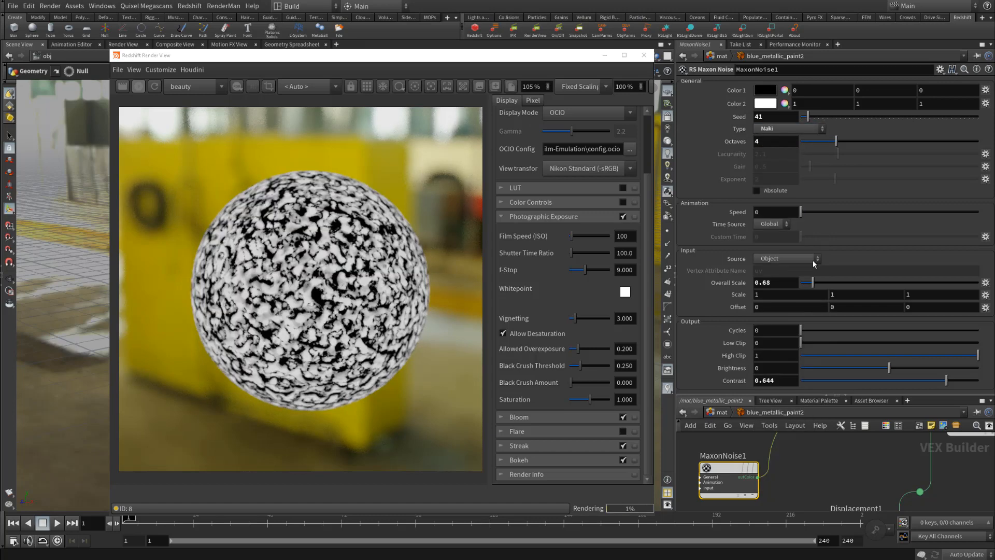
{"action": "left_click_drag", "start_coordinate": [942, 384], "coordinate": [926, 383]}
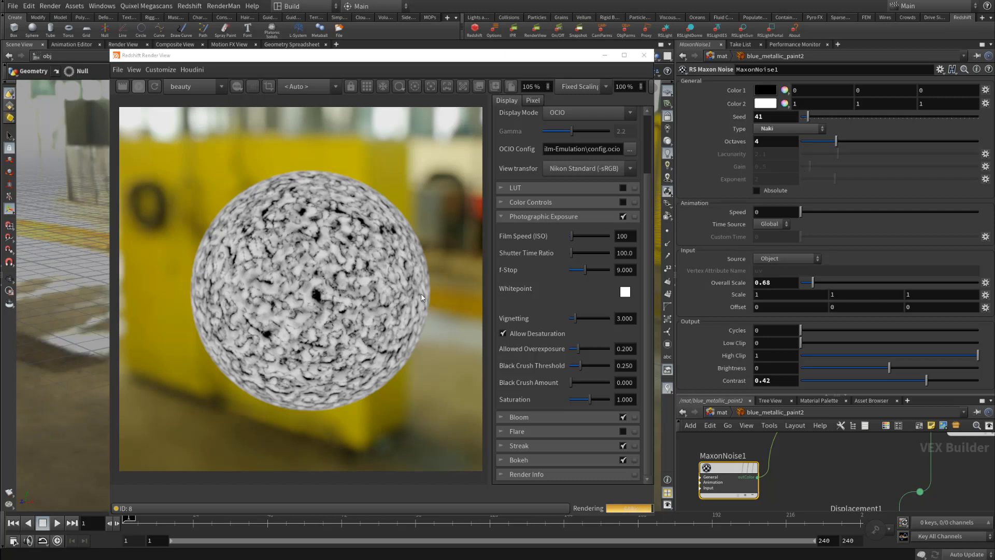
- Preview the Noise, Nutous, Ober and Pezo noise types on the sphere in turn
{"action": "left_click", "coordinate": [789, 129]}
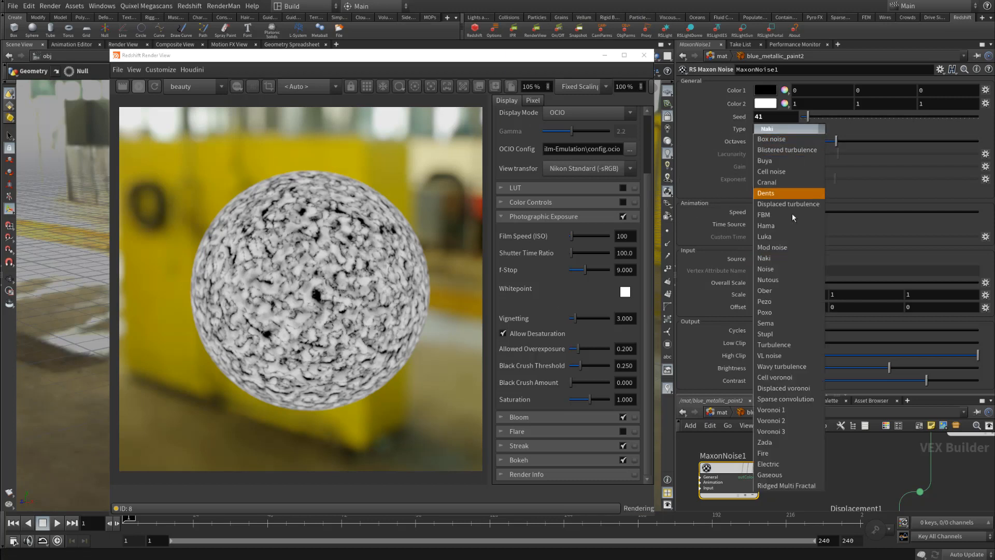
{"action": "left_click", "coordinate": [778, 270]}
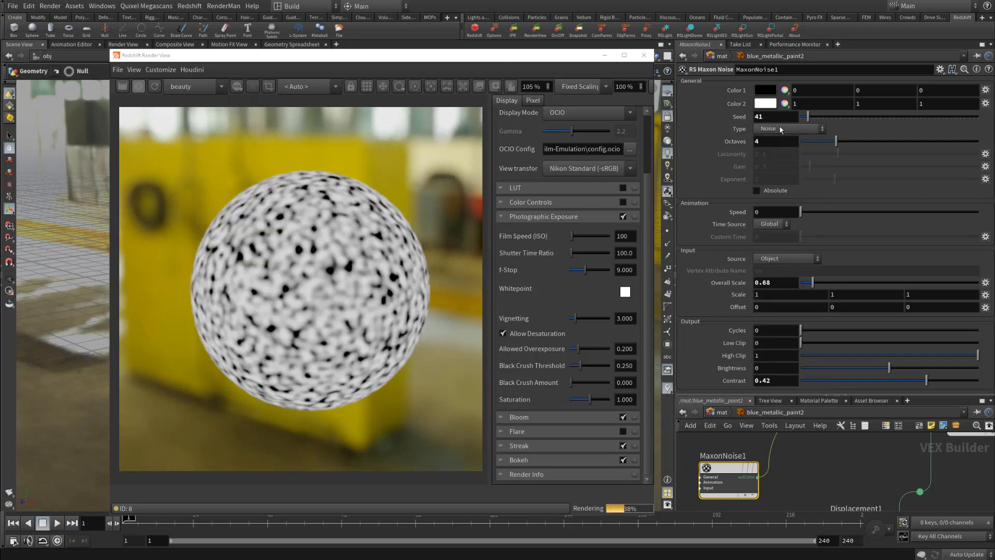
{"action": "left_click", "coordinate": [781, 130]}
{"action": "left_click", "coordinate": [771, 281]}
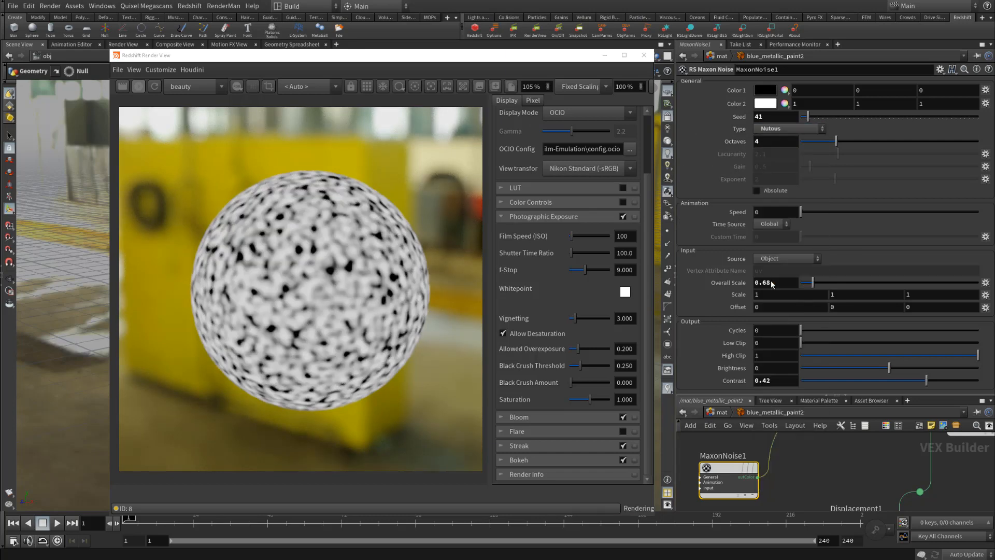
{"action": "left_click", "coordinate": [794, 128]}
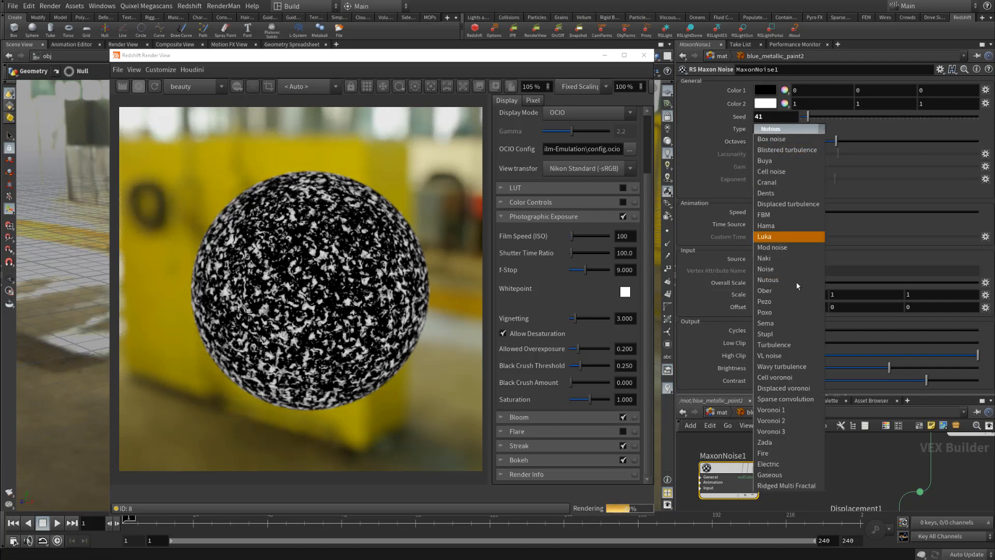
{"action": "left_click", "coordinate": [810, 237]}
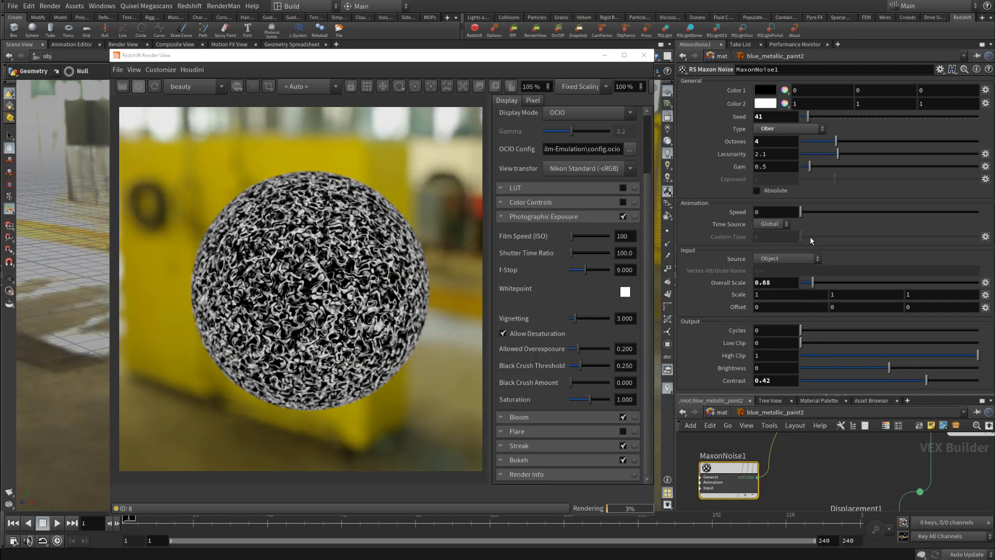
{"action": "left_click", "coordinate": [801, 132]}
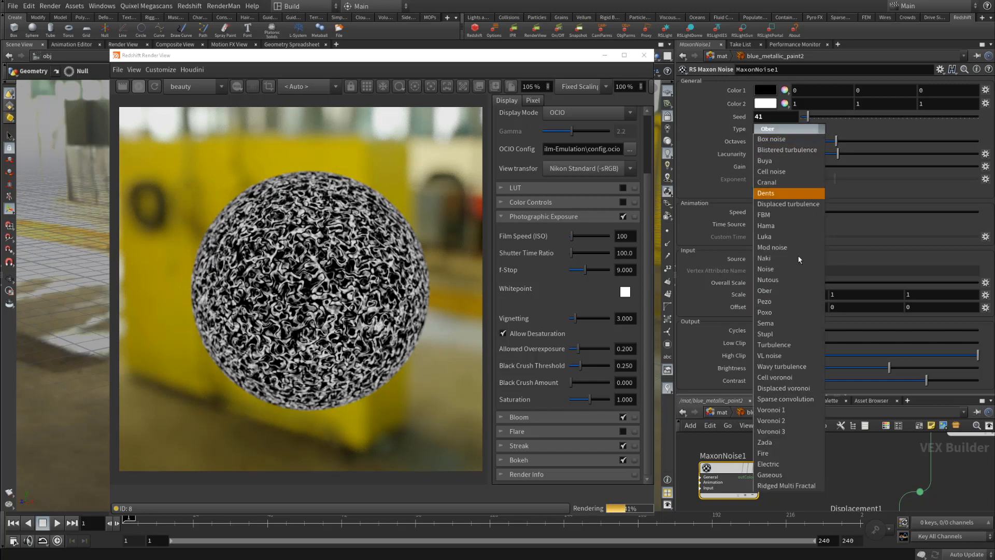
{"action": "left_click", "coordinate": [778, 306]}
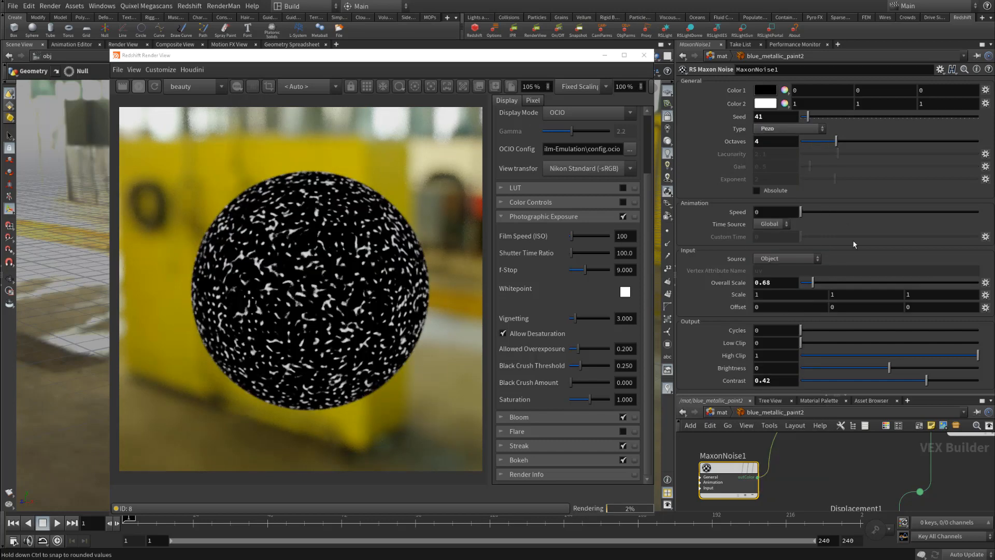
- Preview the Poxo, Sema and Stupl noise types on the sphere in turn
{"action": "left_click", "coordinate": [810, 129]}
{"action": "left_click", "coordinate": [776, 313]}
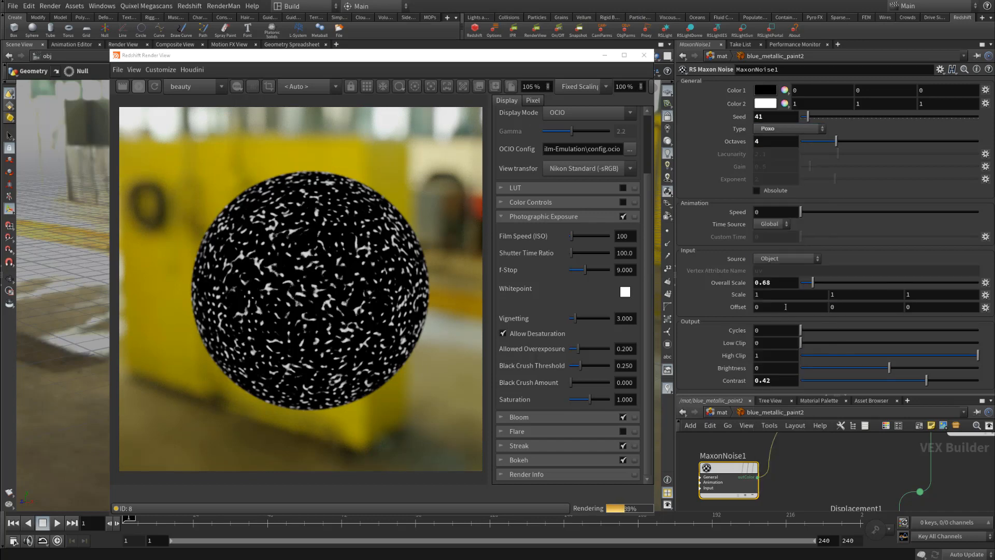
{"action": "left_click", "coordinate": [809, 129]}
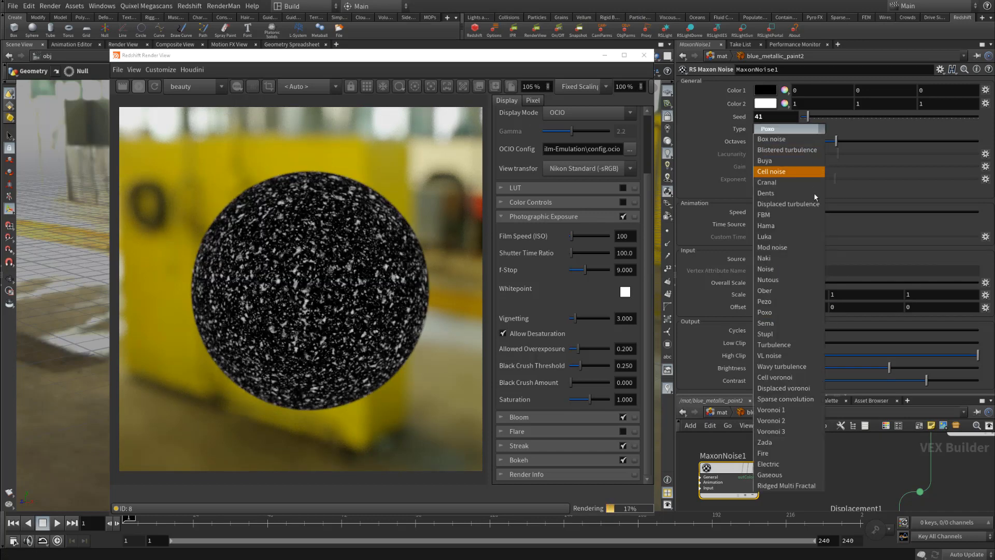
{"action": "left_click", "coordinate": [788, 323]}
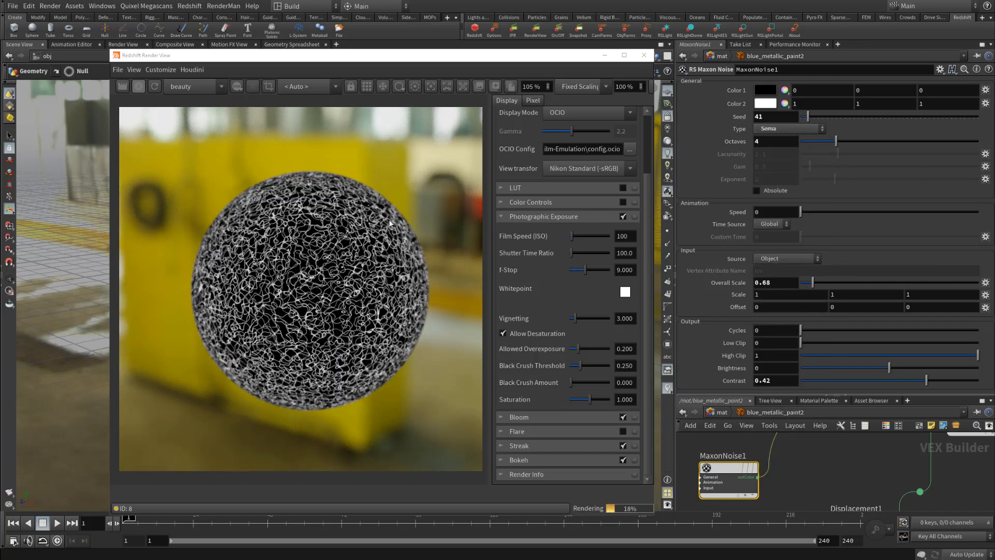
{"action": "left_click", "coordinate": [808, 129]}
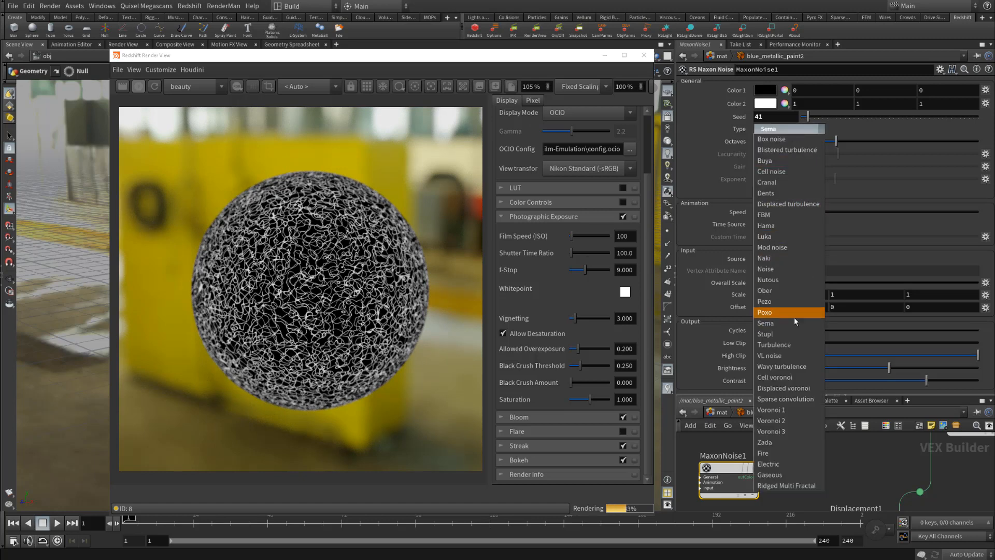
{"action": "left_click", "coordinate": [784, 335]}
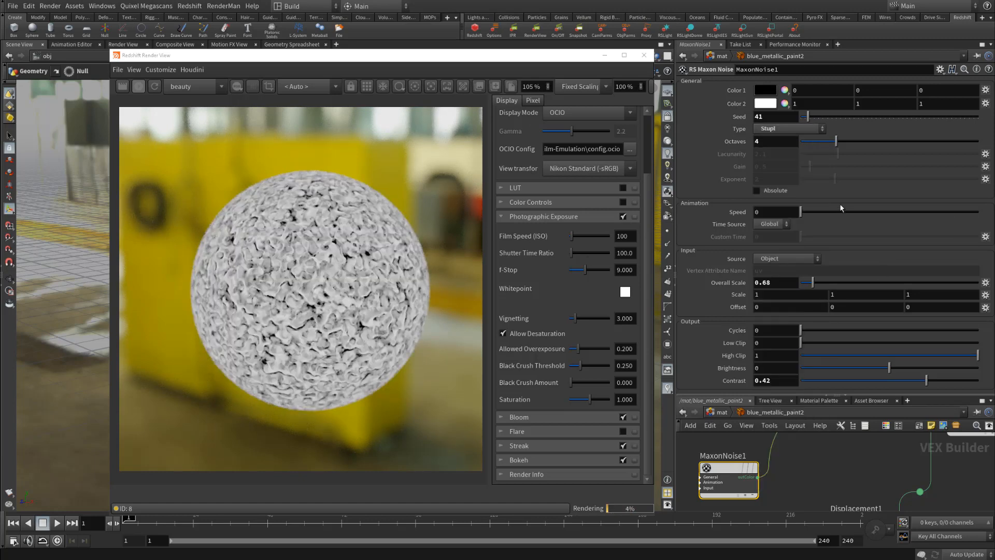
- Preview the Turbulence, VL noise and Wavy turbulence types on the sphere in turn
{"action": "left_click", "coordinate": [808, 129]}
{"action": "left_click", "coordinate": [779, 345]}
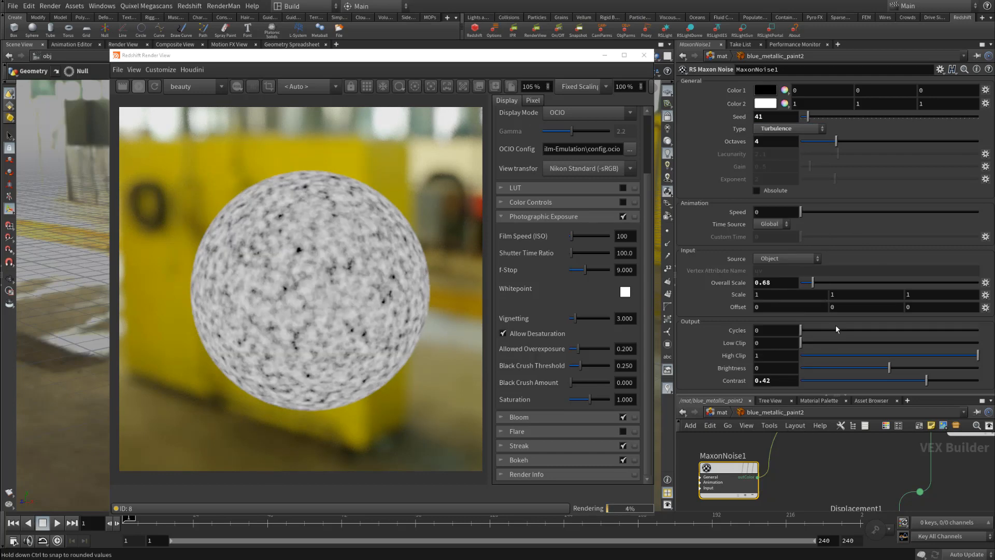
{"action": "left_click", "coordinate": [807, 130]}
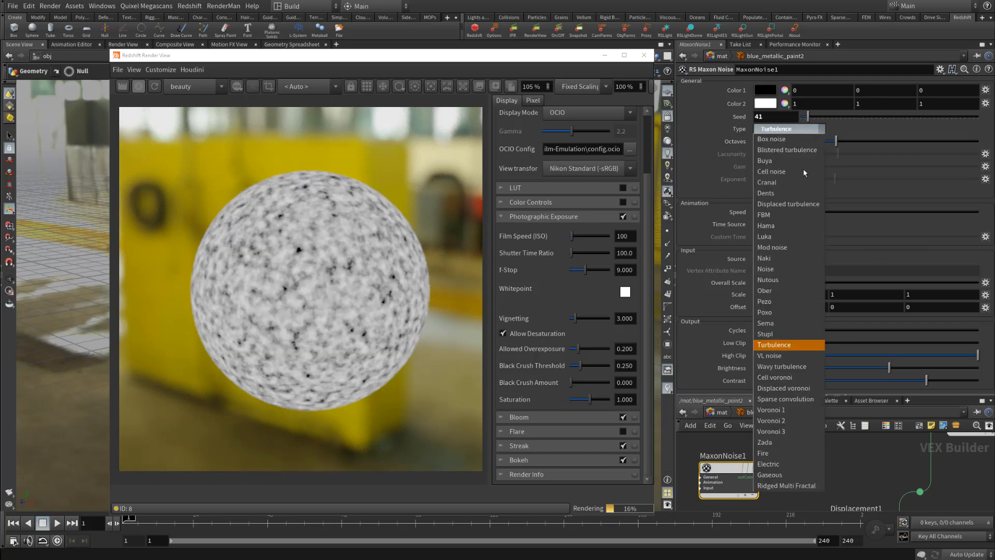
{"action": "left_click", "coordinate": [771, 357]}
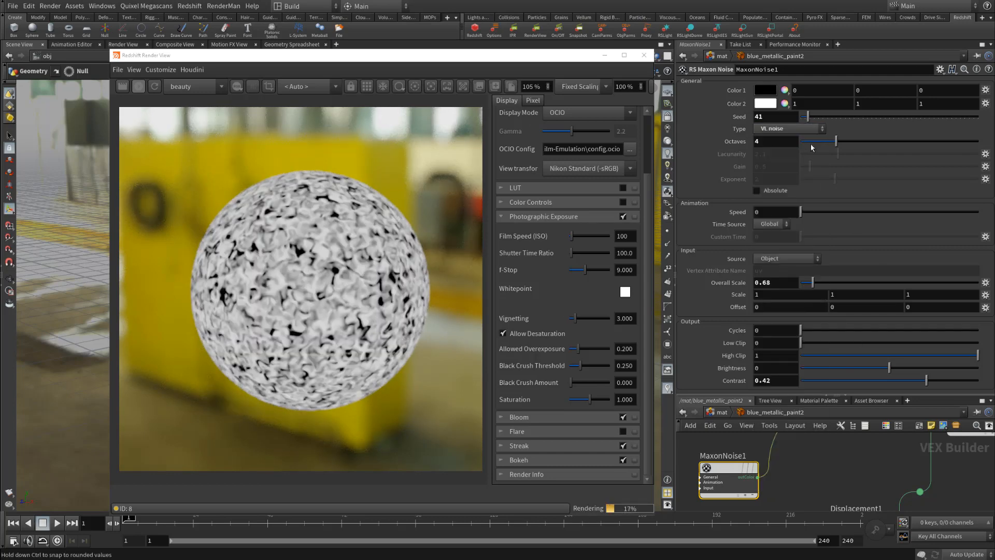
{"action": "left_click", "coordinate": [788, 128]}
{"action": "left_click", "coordinate": [777, 369]}
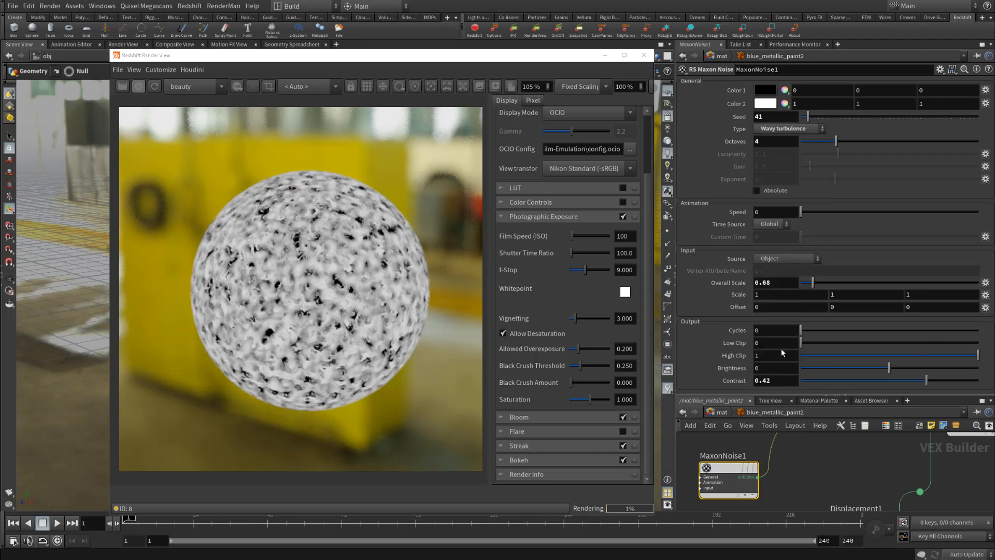
- Compare the Cell voronoi noise type with Wavy turbulence on the sphere, ending with Type set to Cell voronoi
{"action": "left_click", "coordinate": [788, 129]}
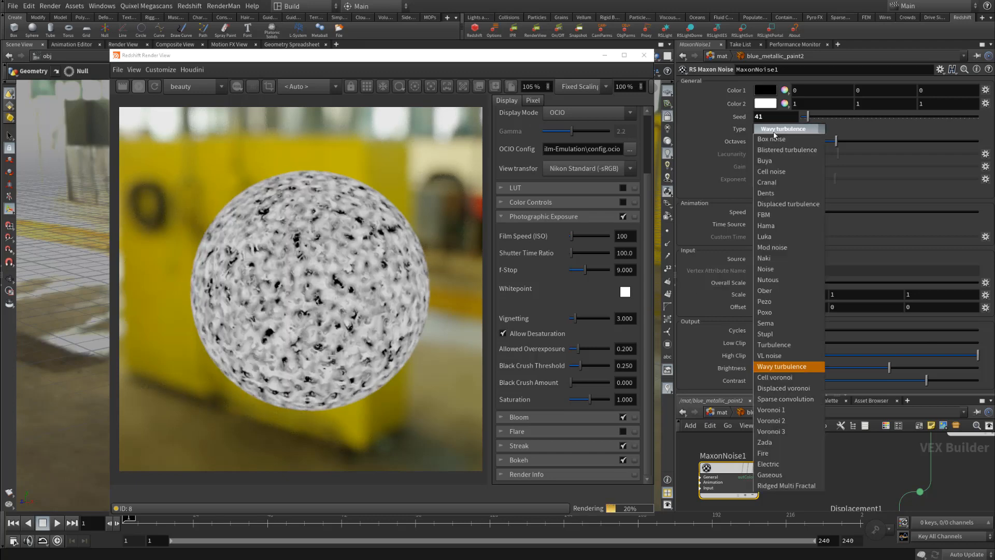
{"action": "left_click", "coordinate": [784, 374]}
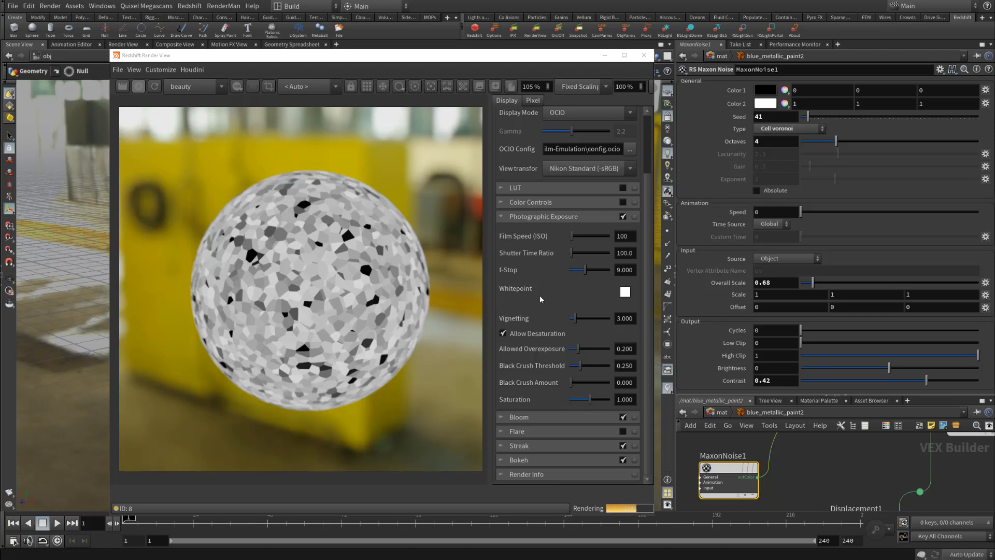
{"action": "left_click", "coordinate": [792, 131]}
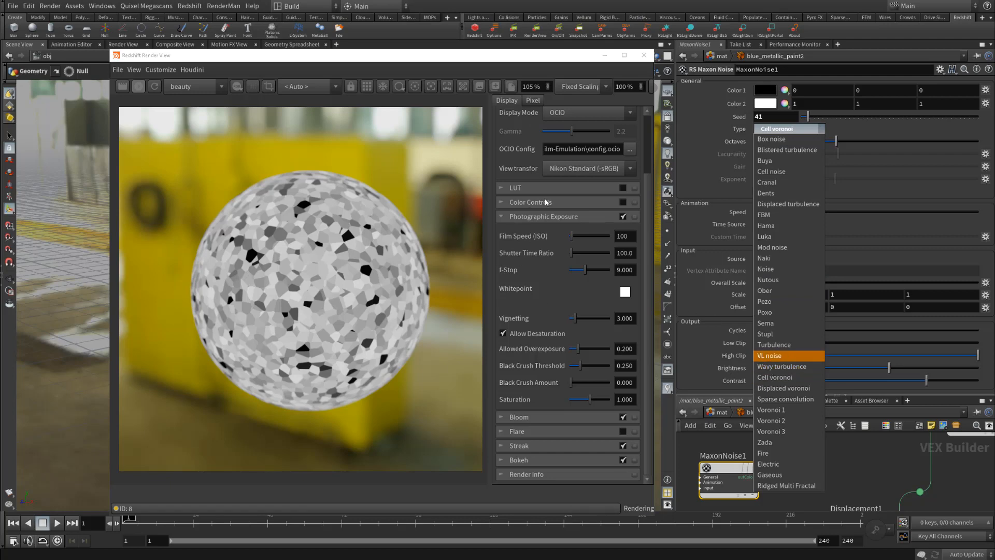
{"action": "left_click", "coordinate": [803, 369]}
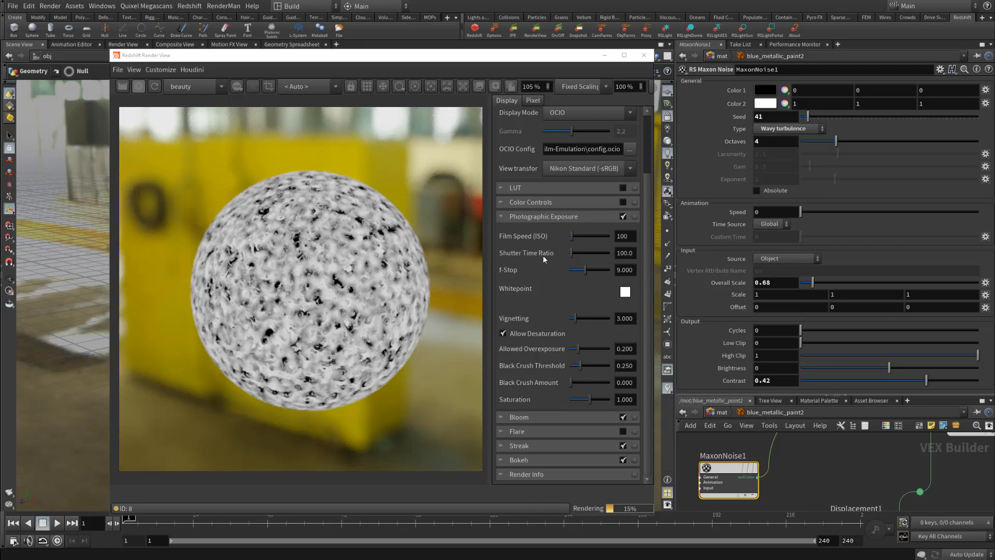
{"action": "left_click", "coordinate": [788, 129]}
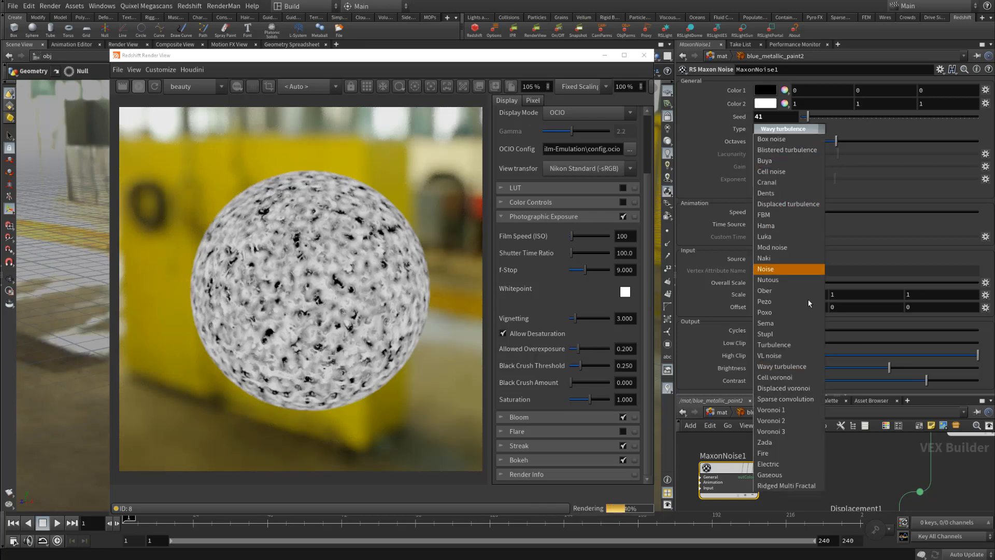
{"action": "left_click", "coordinate": [787, 378]}
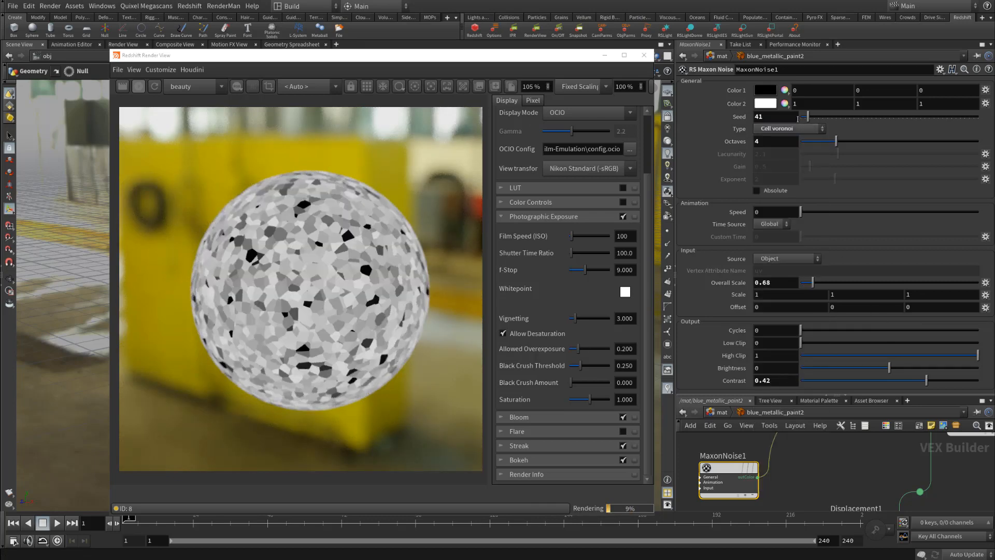
- Preview the Displaced voronoi, Sparse convolution and Voronoi 1 noise types on the sphere in turn
{"action": "left_click", "coordinate": [793, 129]}
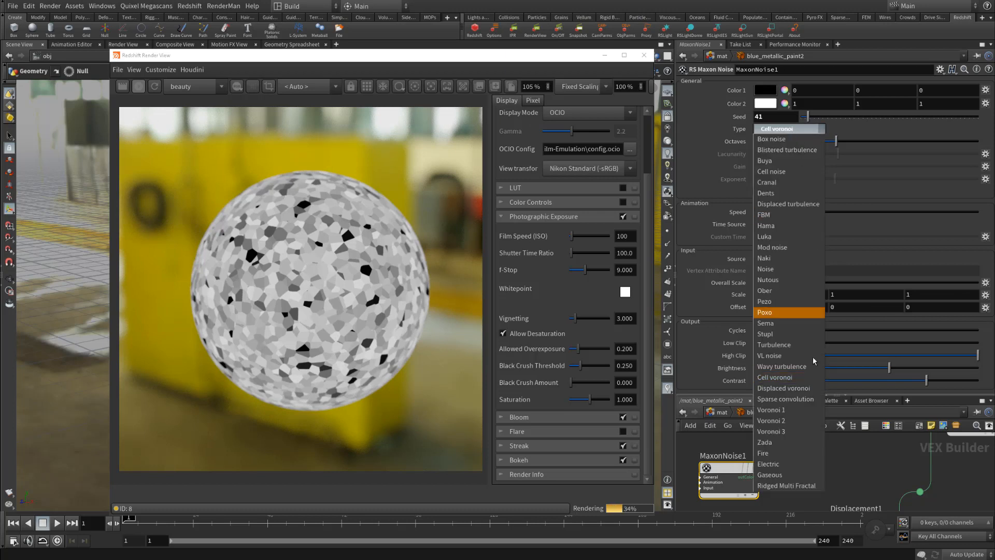
{"action": "left_click", "coordinate": [793, 389]}
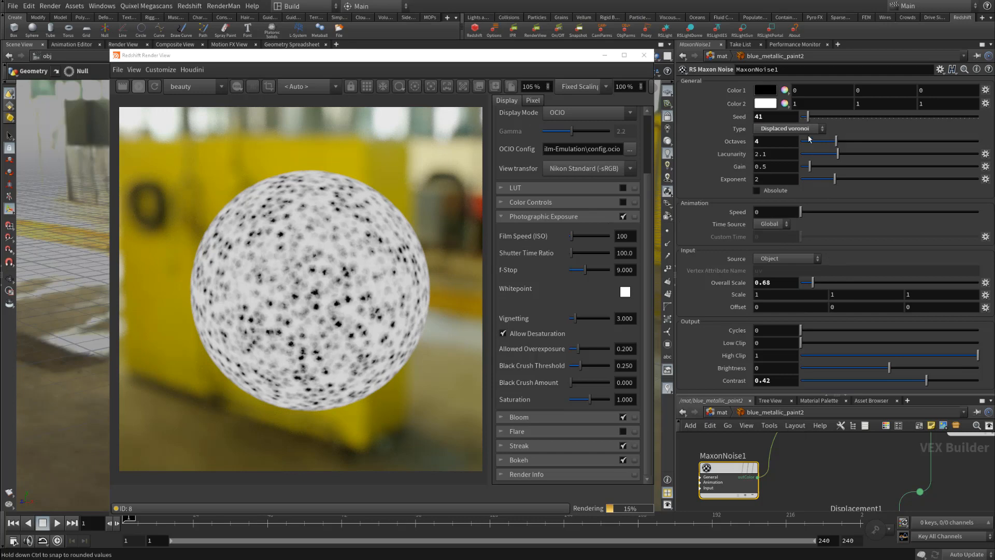
{"action": "left_click", "coordinate": [789, 129]}
{"action": "left_click", "coordinate": [789, 399]}
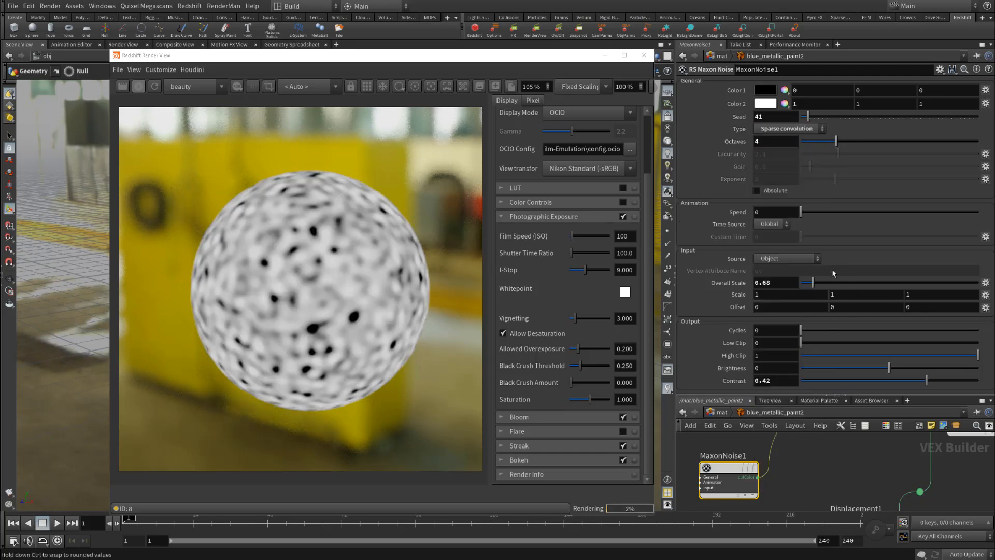
{"action": "left_click", "coordinate": [814, 132]}
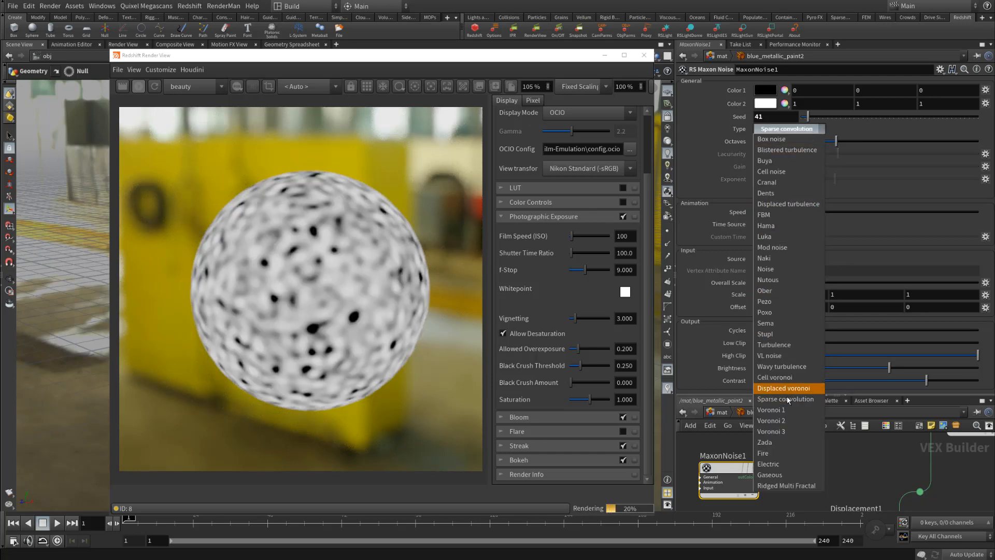
{"action": "left_click", "coordinate": [784, 411]}
- Preview the Voronoi 2, Voronoi 3 and Zada noise types on the sphere in turn
{"action": "left_click", "coordinate": [787, 128]}
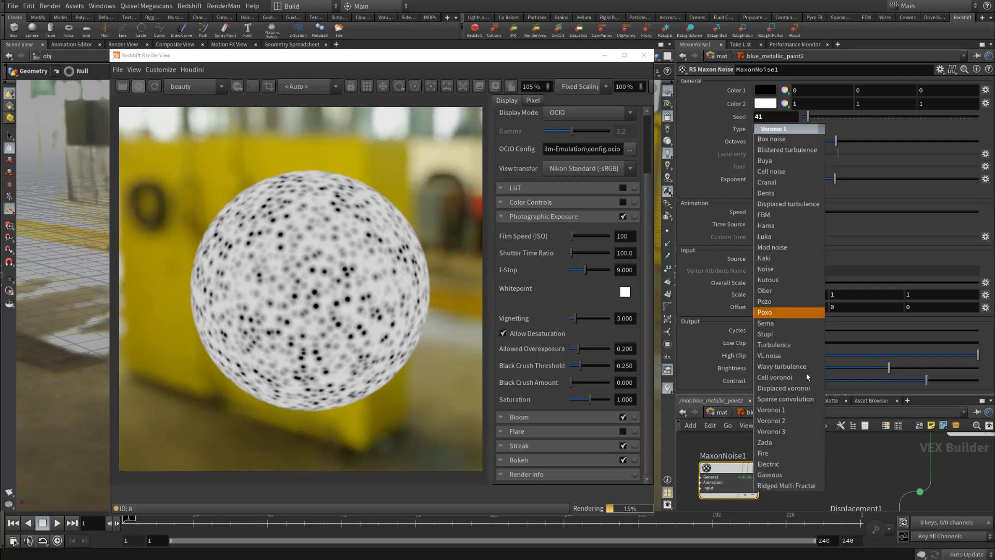
{"action": "left_click", "coordinate": [784, 422]}
{"action": "left_click", "coordinate": [801, 129]}
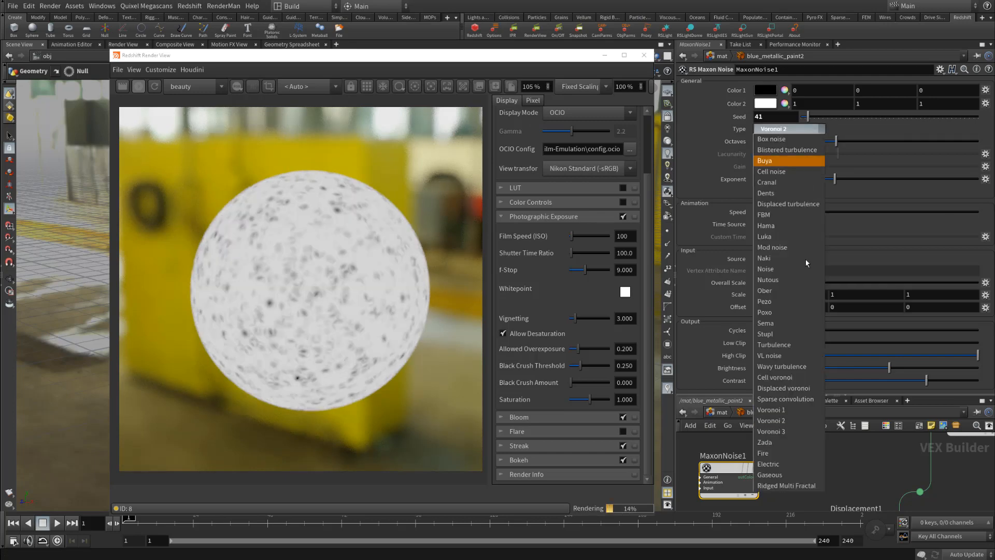
{"action": "left_click", "coordinate": [774, 431]}
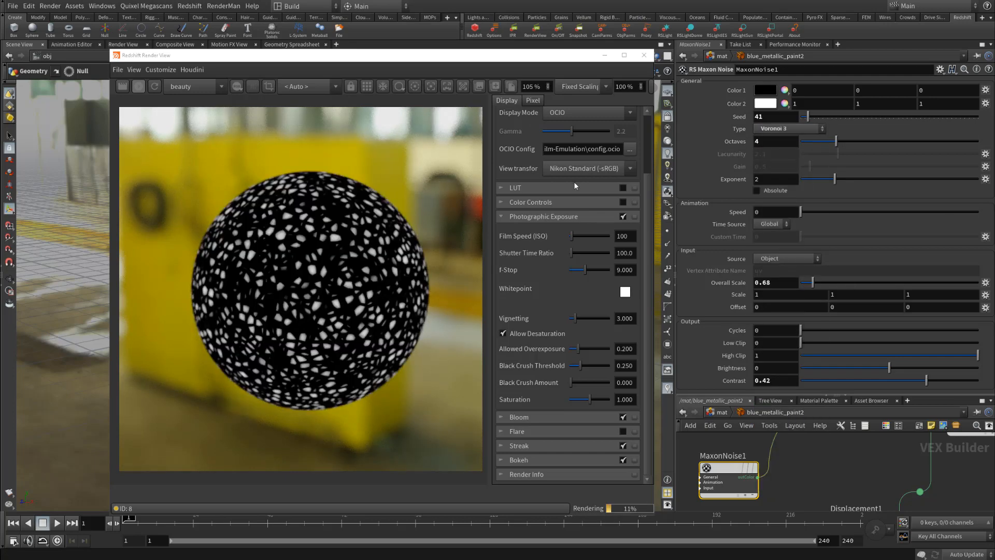
{"action": "left_click", "coordinate": [787, 128]}
{"action": "left_click", "coordinate": [775, 439]}
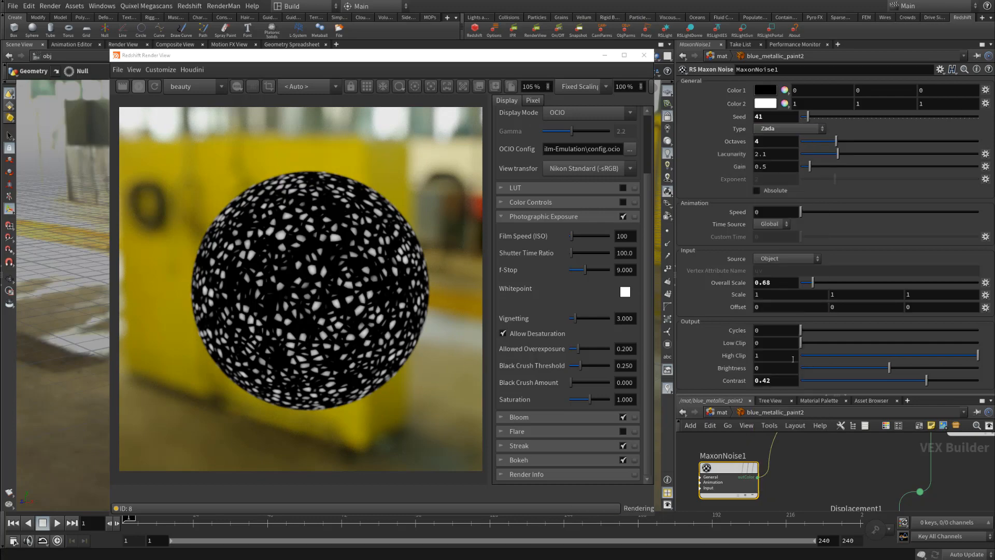
{"action": "mouse_move", "coordinate": [808, 116]}
{"action": "left_mouse_down"}
{"action": "mouse_move", "coordinate": [874, 120]}
{"action": "mouse_move", "coordinate": [807, 119]}
{"action": "left_mouse_up"}
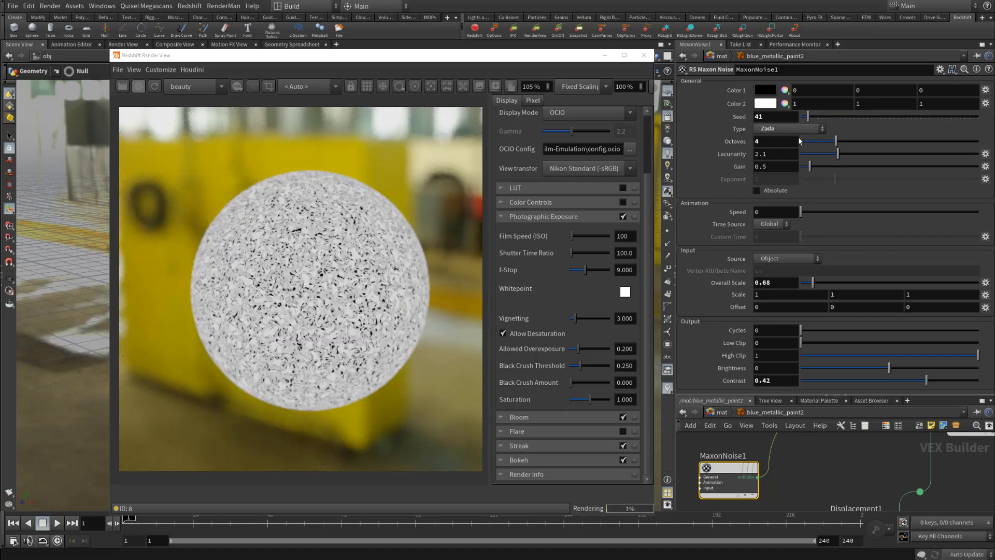
- Preview the Fire noise type on the sphere with its Seed set to 66
{"action": "left_click", "coordinate": [790, 129]}
{"action": "left_click", "coordinate": [783, 452]}
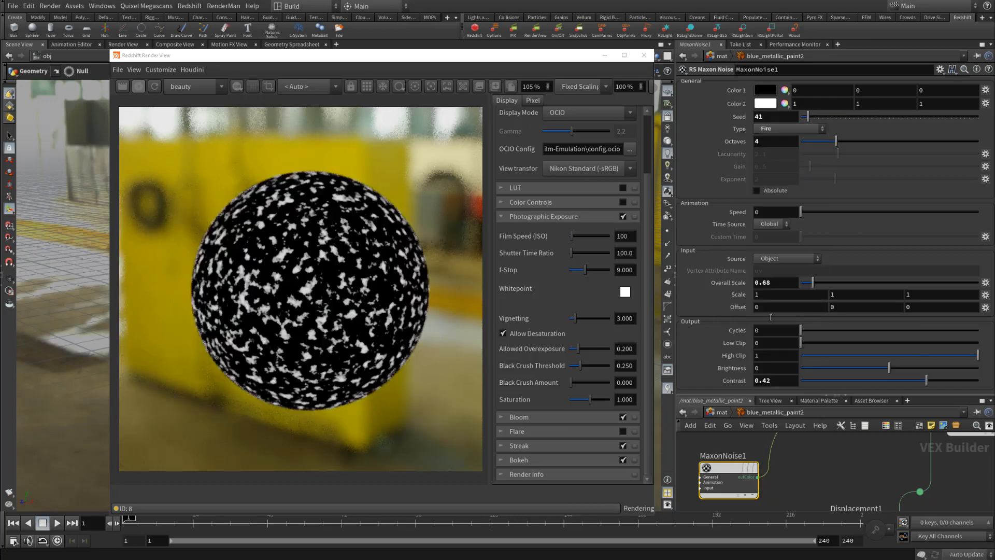
{"action": "mouse_move", "coordinate": [807, 117]}
{"action": "left_mouse_down"}
{"action": "mouse_move", "coordinate": [849, 118]}
{"action": "mouse_move", "coordinate": [813, 117]}
{"action": "left_mouse_up"}
- Switch the noise type to Electric with Seed 76 and Octaves 4
{"action": "left_click", "coordinate": [798, 130]}
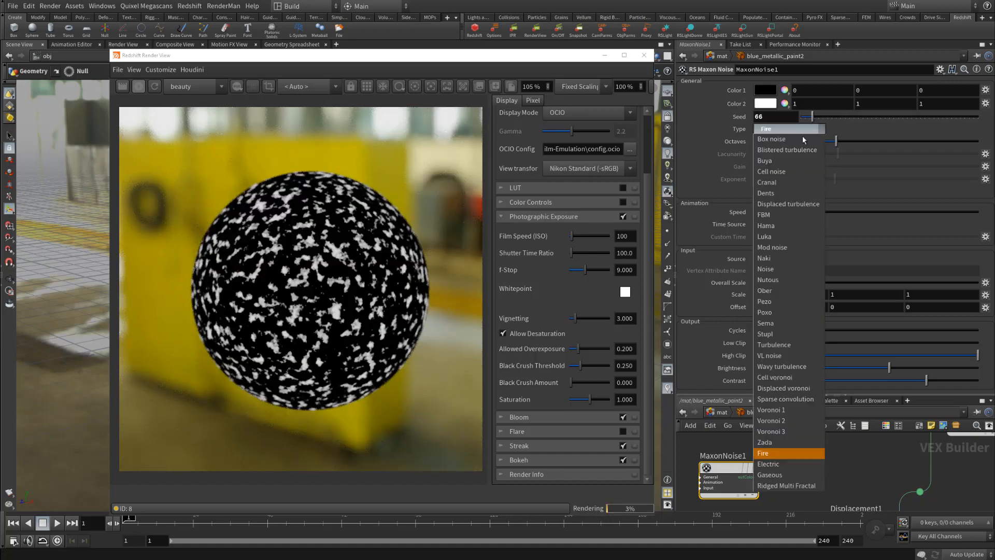
{"action": "left_click", "coordinate": [779, 464]}
{"action": "left_click_drag", "start_coordinate": [812, 117], "coordinate": [584, 159]}
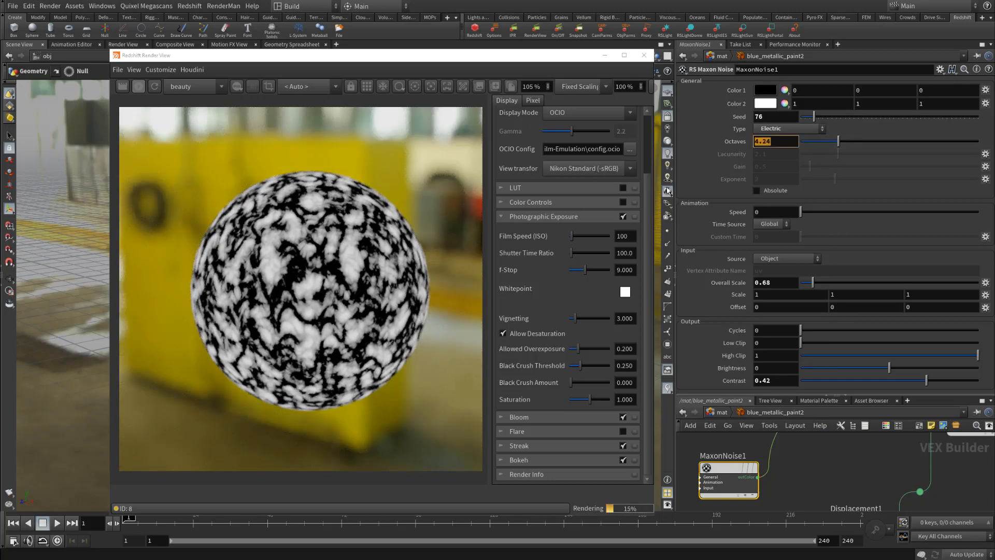
{"action": "type", "text": "4"}
{"action": "key", "text": "Return"}
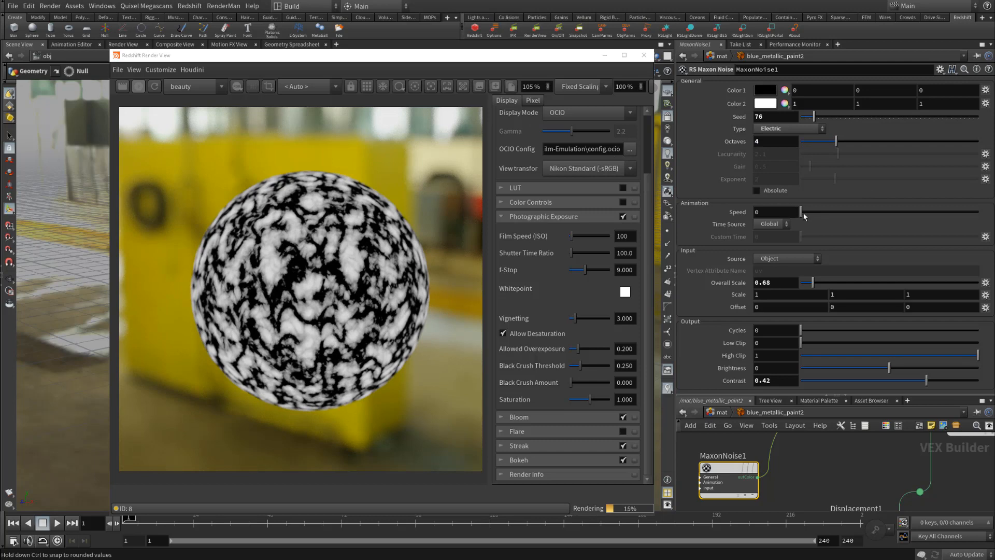
- Set the noise animation Speed to 7.63 and scrub the timeline to preview the Electric noise's motion
{"action": "left_click_drag", "start_coordinate": [804, 211], "coordinate": [937, 211]}
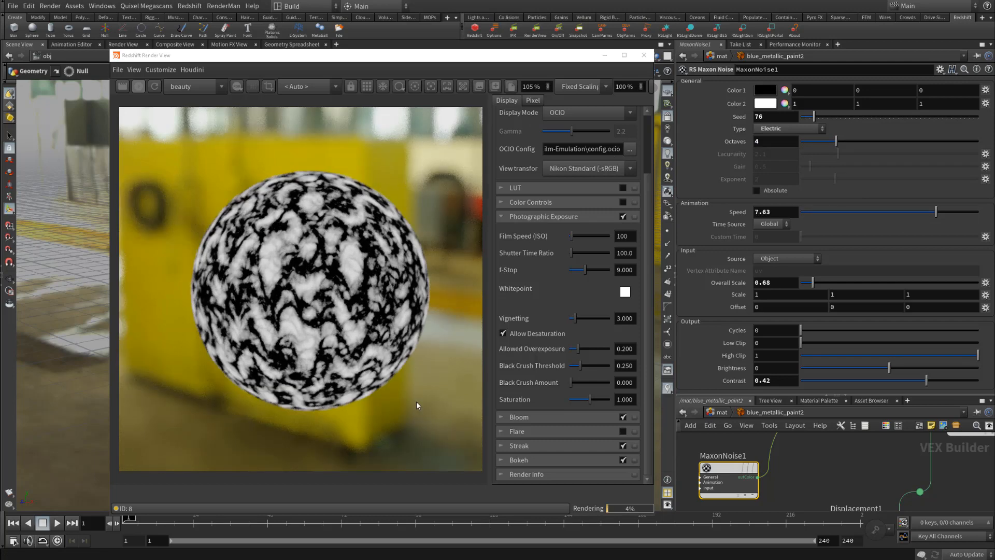
{"action": "left_click_drag", "start_coordinate": [129, 523], "coordinate": [103, 529]}
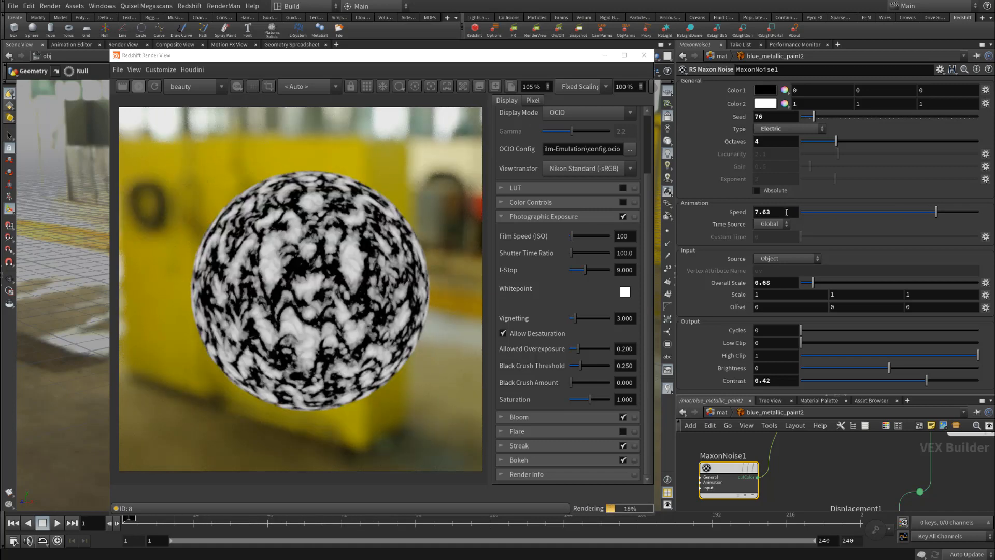
- Preview the Gaseous and Ridged Multi Fractal noise types, scrubbing the timeline to check each one's animation
{"action": "left_click", "coordinate": [809, 130]}
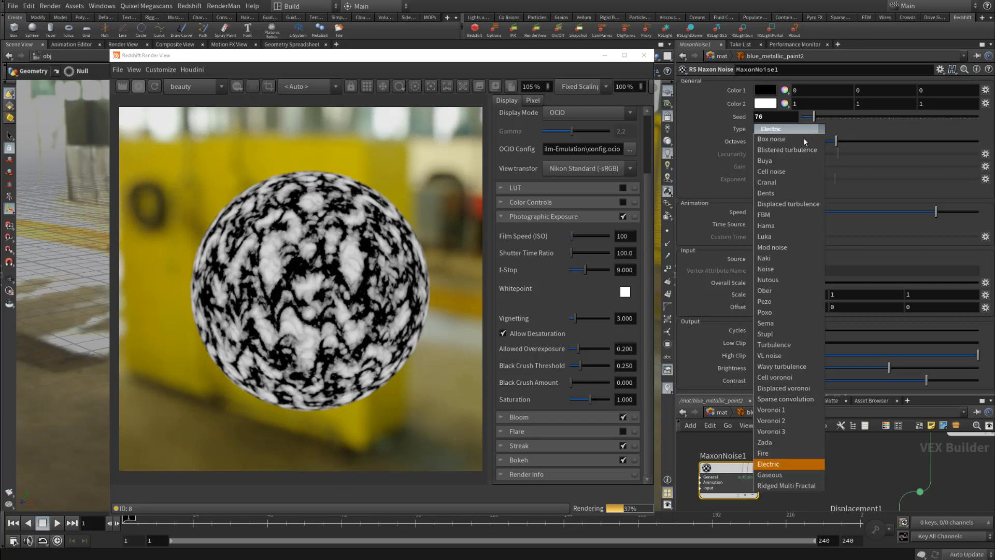
{"action": "left_click", "coordinate": [773, 475]}
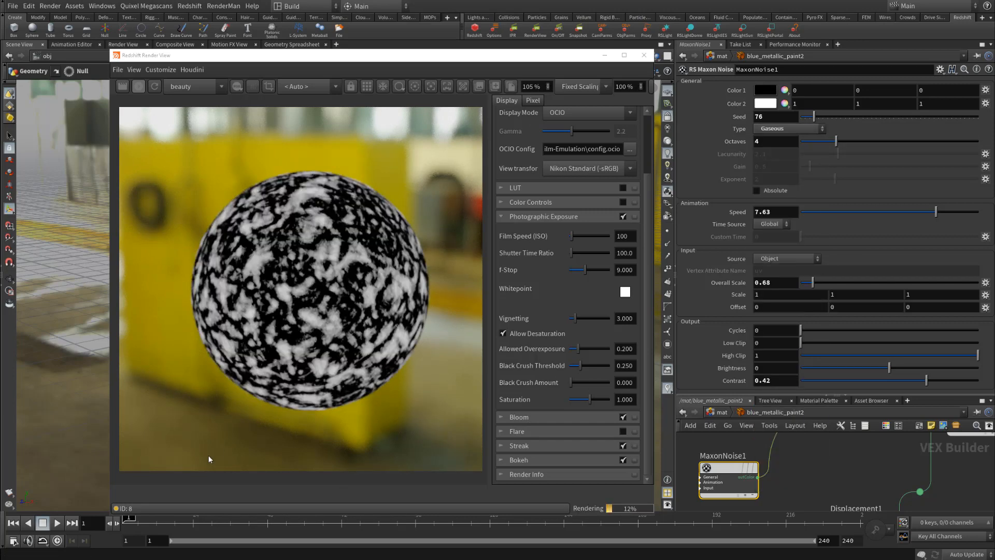
{"action": "left_click_drag", "start_coordinate": [130, 515], "coordinate": [99, 524]}
{"action": "left_click", "coordinate": [815, 128]}
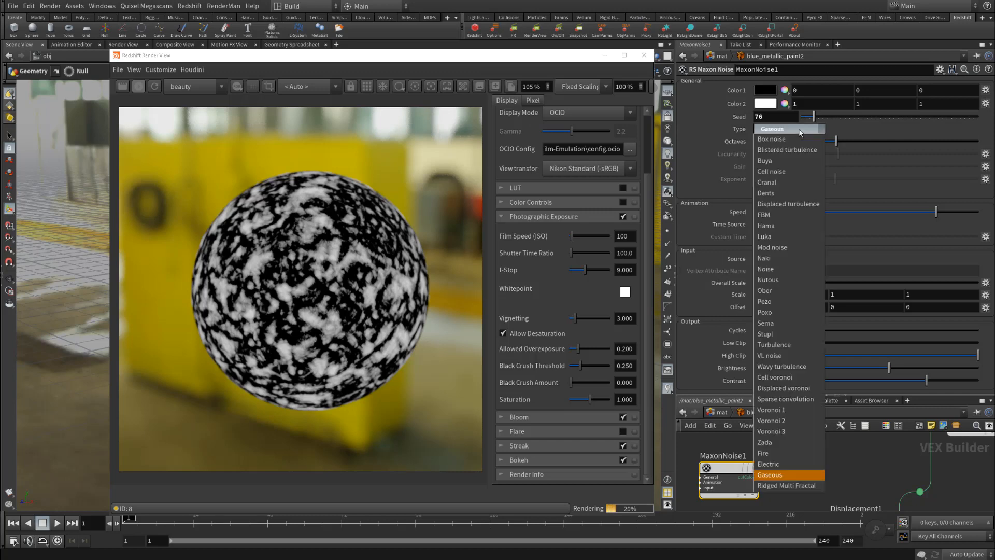
{"action": "left_click", "coordinate": [787, 486]}
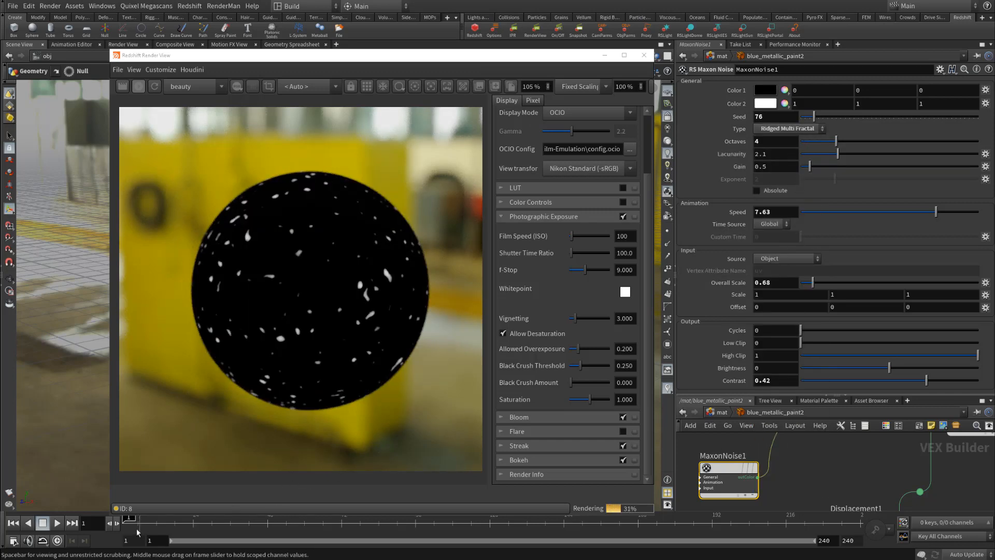
{"action": "left_click_drag", "start_coordinate": [141, 525], "coordinate": [120, 531]}
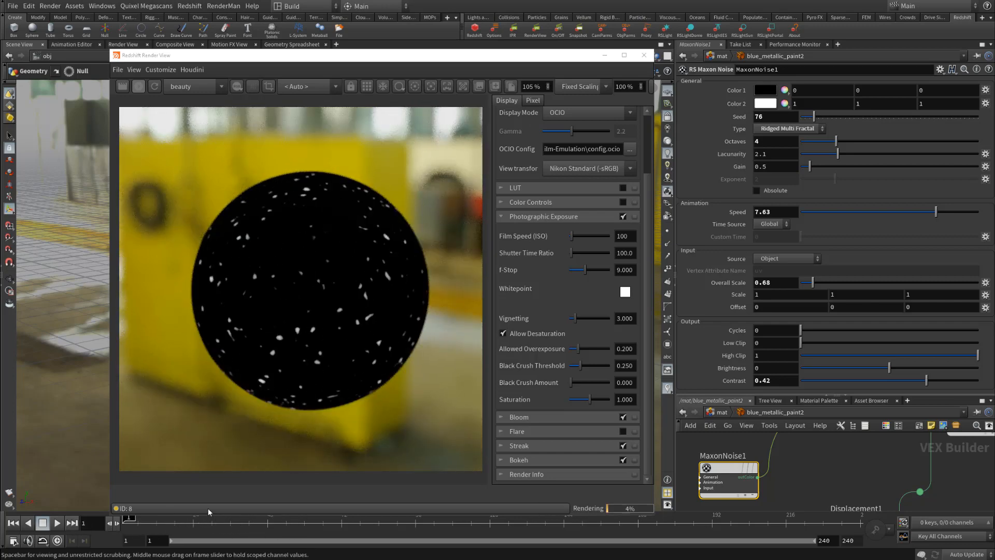
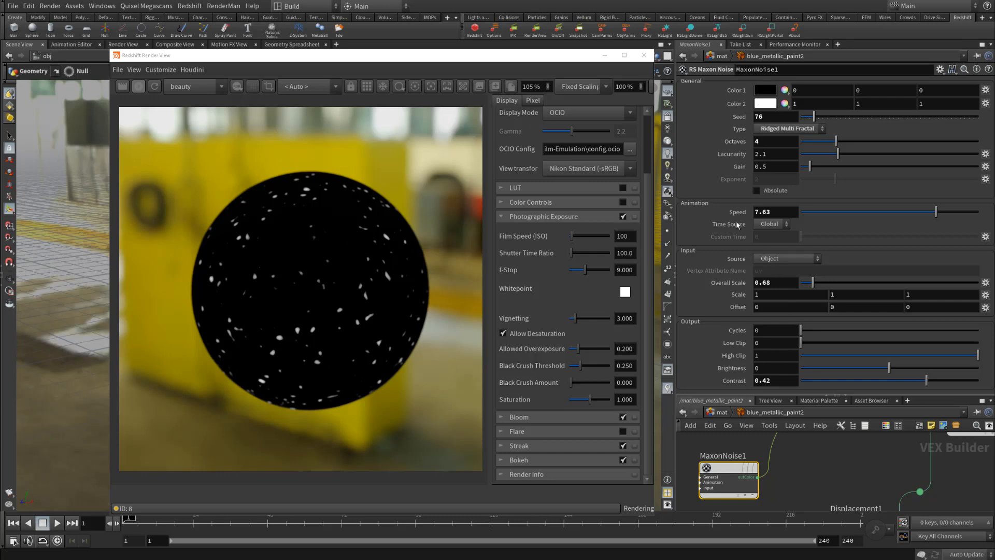
- Set the Maxon Noise type to Hama
{"action": "left_click", "coordinate": [811, 128]}
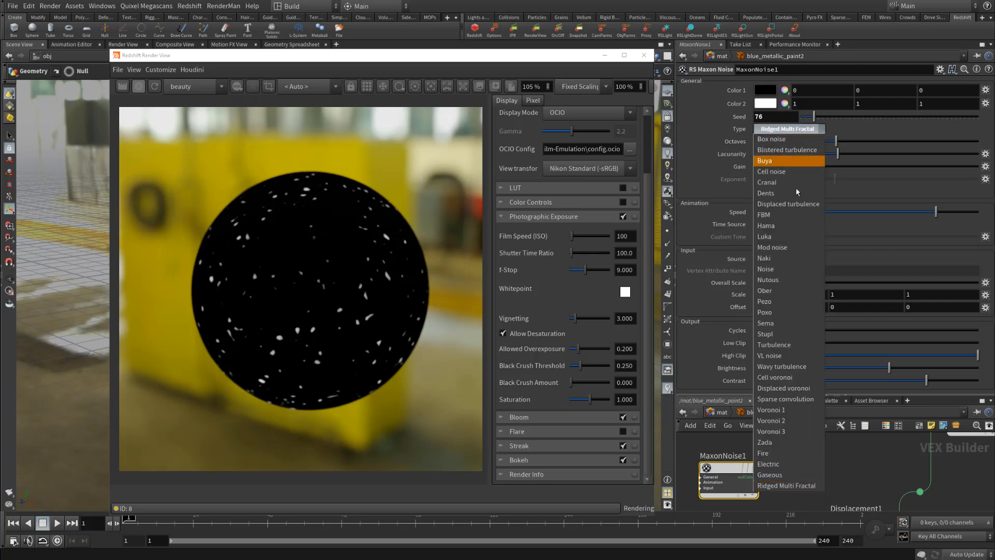
{"action": "left_click", "coordinate": [794, 227]}
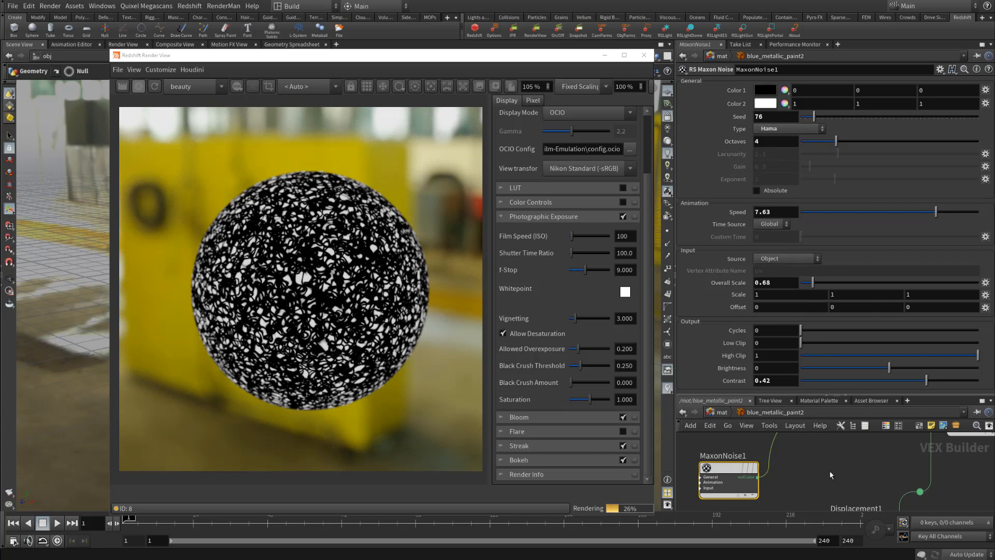
- Enlarge the node network and connect MaxonNoise1's output to the Texture input of Displacement1
{"action": "scroll", "coordinate": [845, 469], "scroll_direction": "down", "scroll_amount": 3}
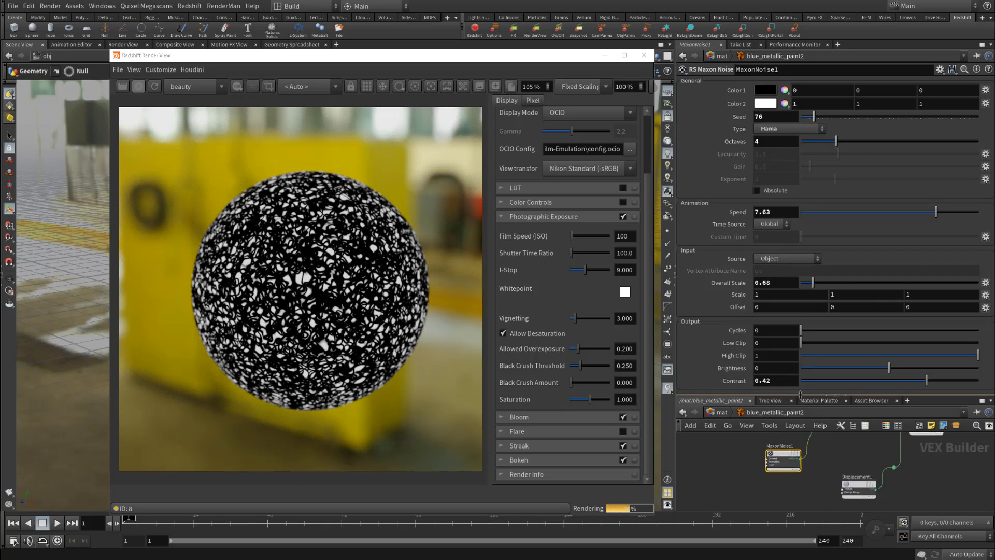
{"action": "left_click_drag", "start_coordinate": [800, 395], "coordinate": [800, 244]}
{"action": "scroll", "coordinate": [828, 386], "scroll_direction": "up", "scroll_amount": 5}
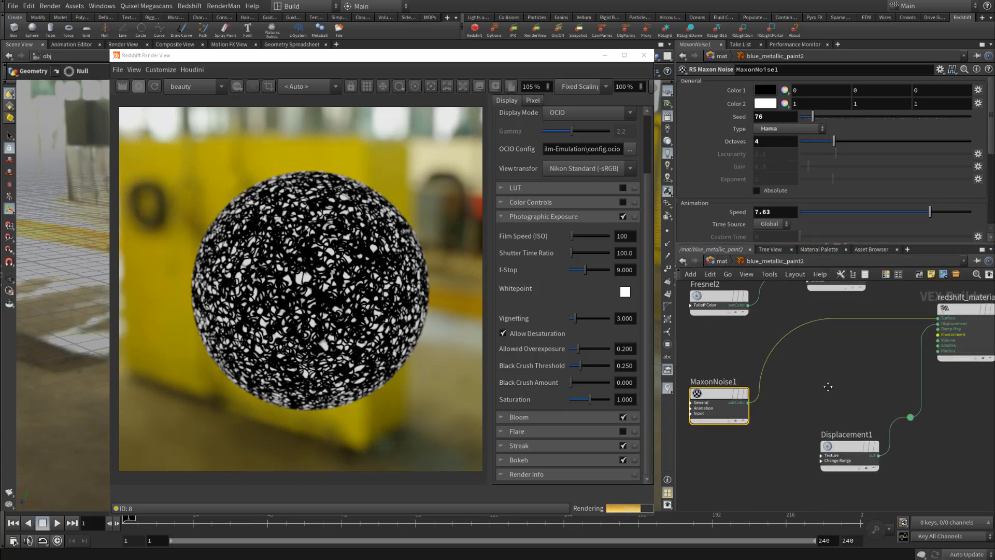
{"action": "left_click_drag", "start_coordinate": [738, 382], "coordinate": [811, 430]}
{"action": "left_click", "coordinate": [825, 445]}
{"action": "left_click_drag", "start_coordinate": [849, 376], "coordinate": [822, 497]}
{"action": "middle_click_drag", "start_coordinate": [841, 342], "coordinate": [801, 390]}
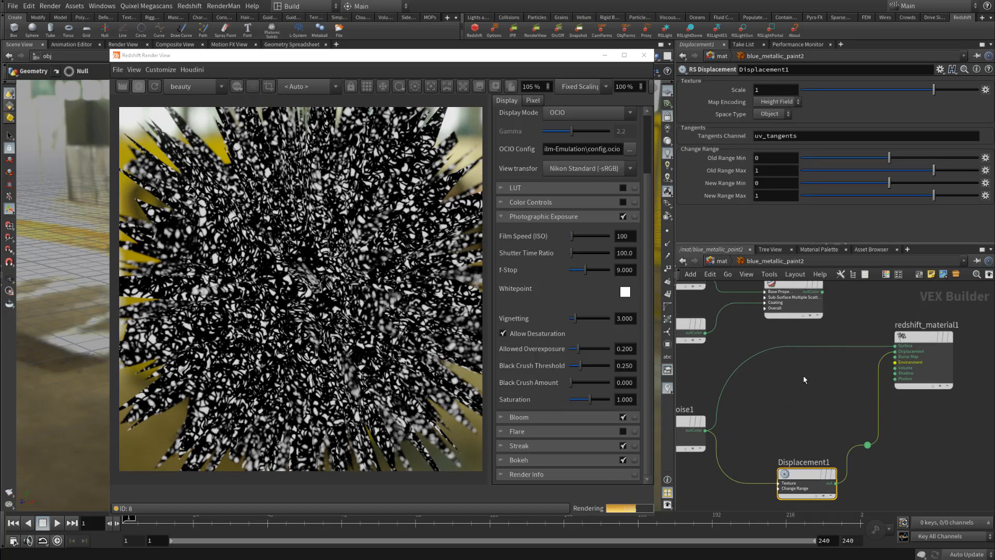
- Reduce the Displacement1 Scale to 0.39
{"action": "scroll", "coordinate": [289, 265], "scroll_direction": "down", "scroll_amount": 1}
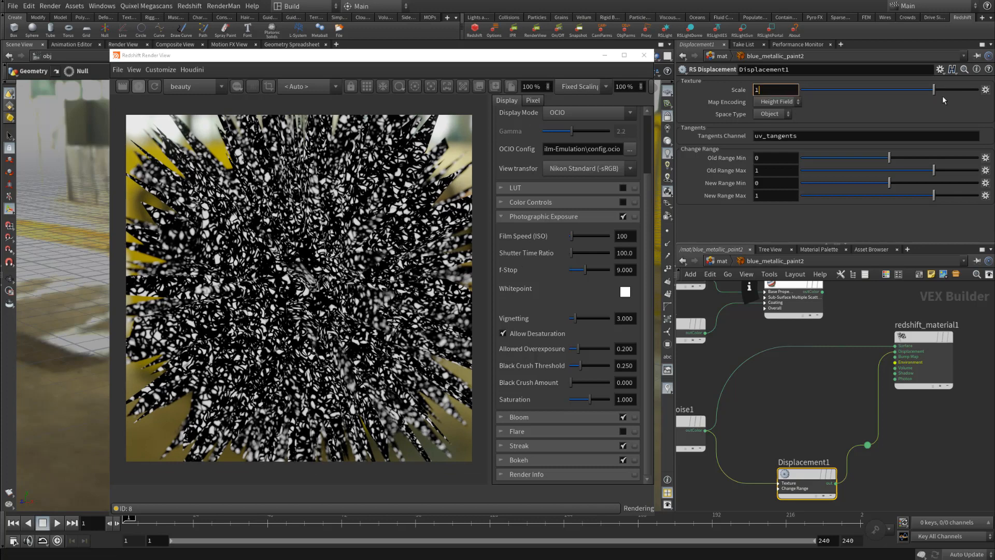
{"action": "left_click_drag", "start_coordinate": [931, 90], "coordinate": [900, 95]}
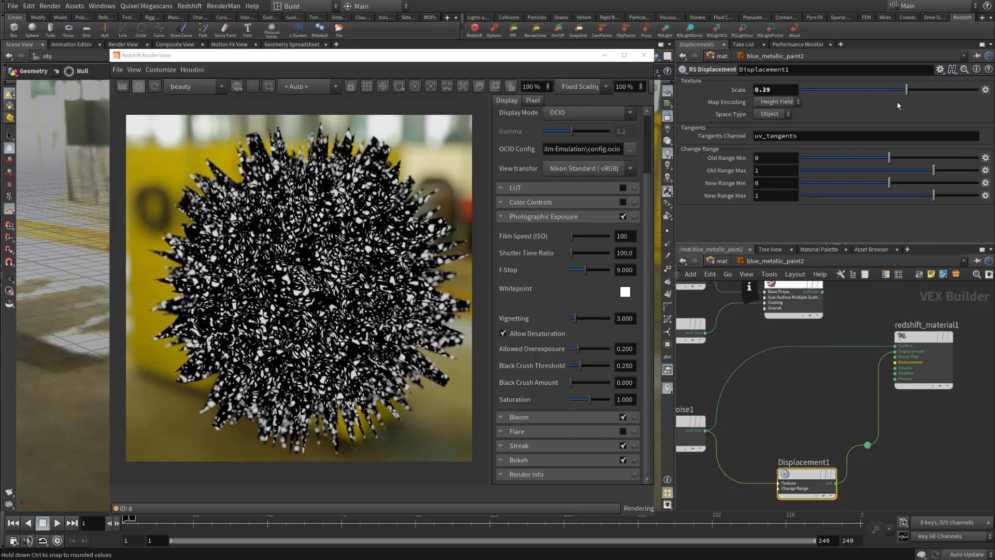
- Connect the Material node's output to the Surface input of redshift_material1
{"action": "middle_click_drag", "start_coordinate": [792, 292], "coordinate": [832, 337]}
{"action": "left_click_drag", "start_coordinate": [813, 342], "coordinate": [887, 394]}
{"action": "middle_click_drag", "start_coordinate": [746, 463], "coordinate": [760, 444]}
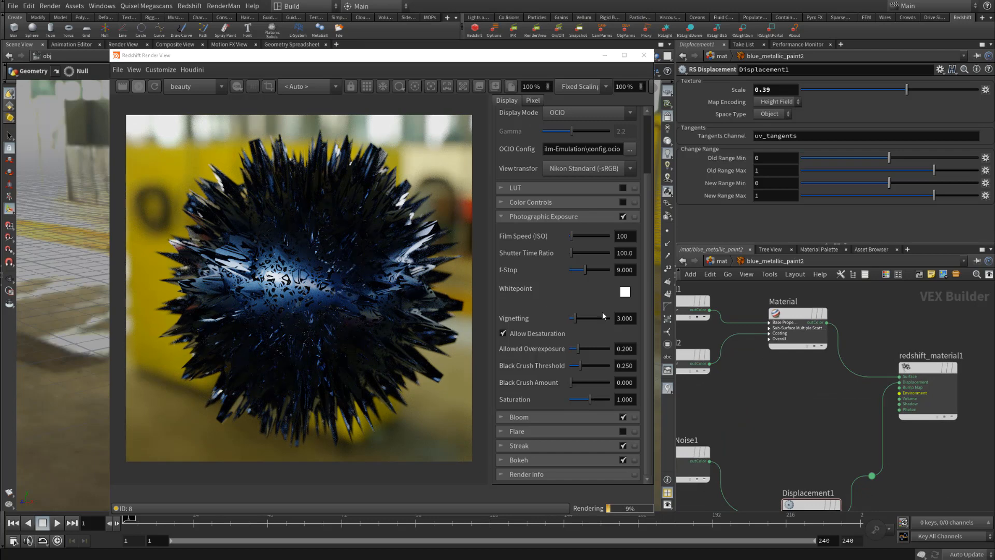
- Set the Displacement1 Scale to 0.1 and inspect the displaced surface up close in the render
{"action": "left_click", "coordinate": [781, 90]}
{"action": "type", "text": "1"}
{"action": "key", "text": "Return"}
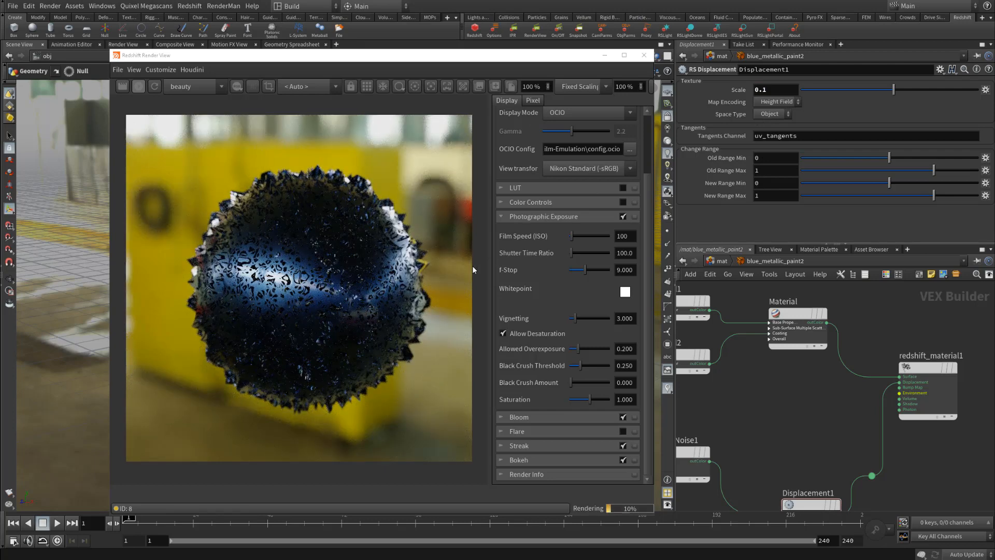
{"action": "scroll", "coordinate": [353, 282], "scroll_direction": "up", "scroll_amount": 5}
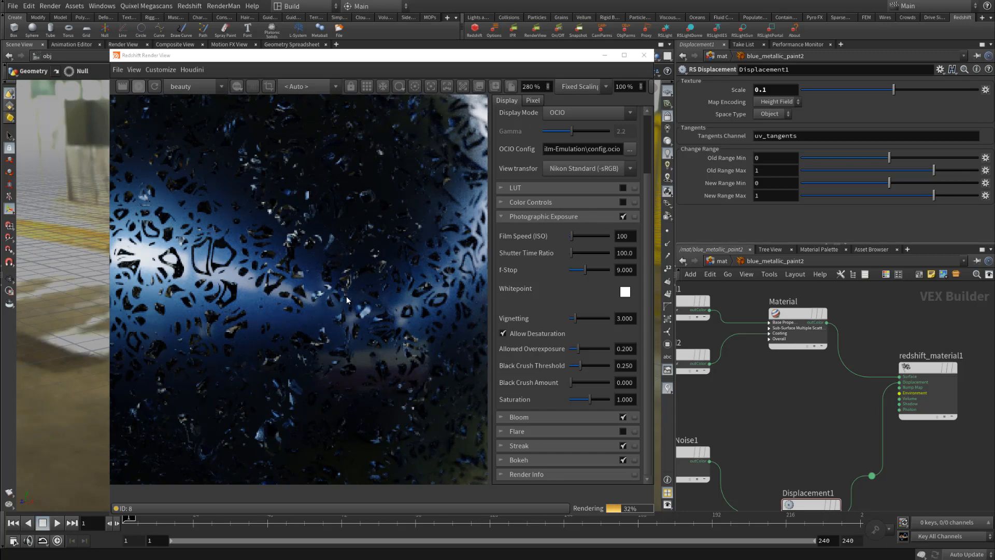
{"action": "scroll", "coordinate": [346, 299], "scroll_direction": "down", "scroll_amount": 2}
{"action": "scroll", "coordinate": [346, 299], "scroll_direction": "down", "scroll_amount": 2}
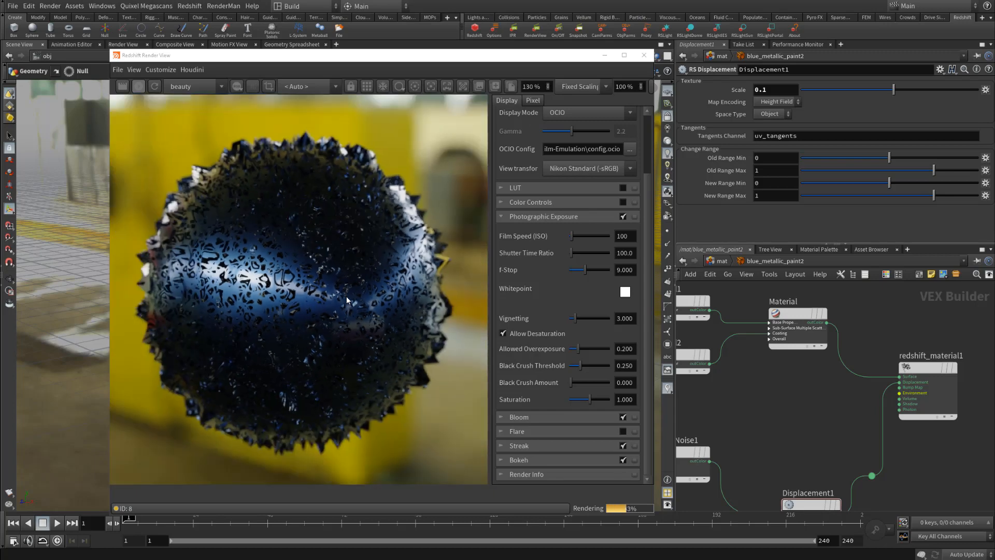
{"action": "left_click_drag", "start_coordinate": [338, 302], "coordinate": [348, 293]}
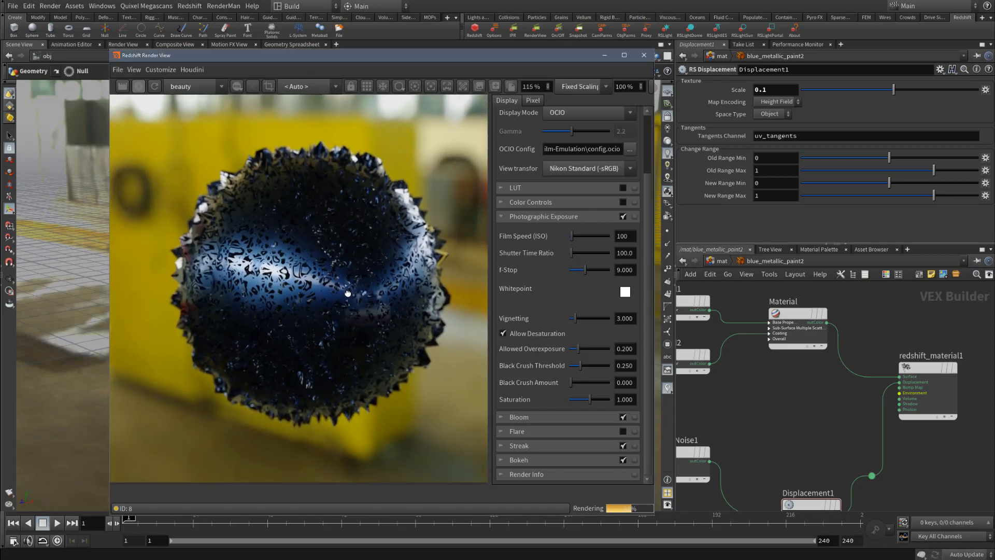
- Set the MaxonNoise1 Overall Scale to 1
{"action": "middle_click_drag", "start_coordinate": [756, 433], "coordinate": [791, 362]}
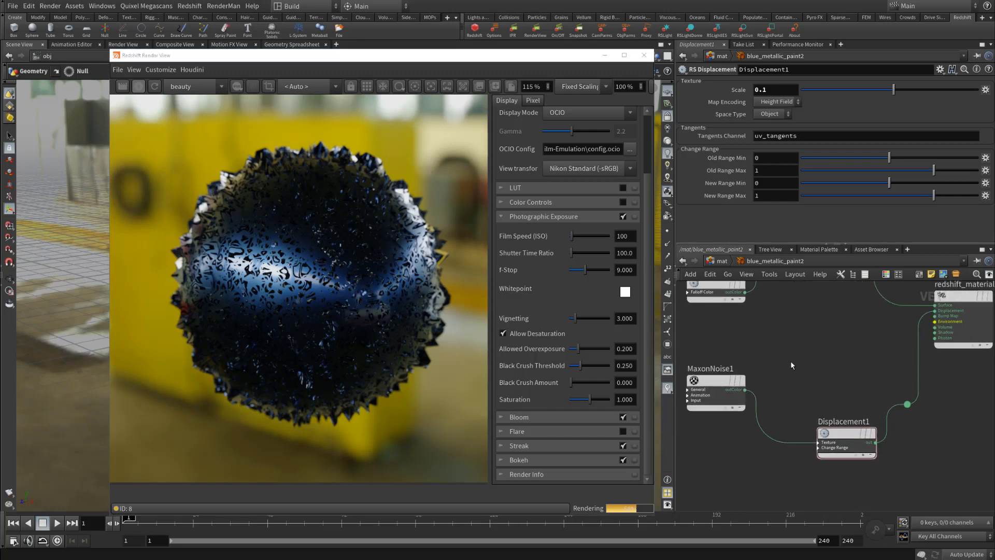
{"action": "left_click", "coordinate": [716, 386]}
{"action": "scroll", "coordinate": [721, 171], "scroll_direction": "down", "scroll_amount": 4}
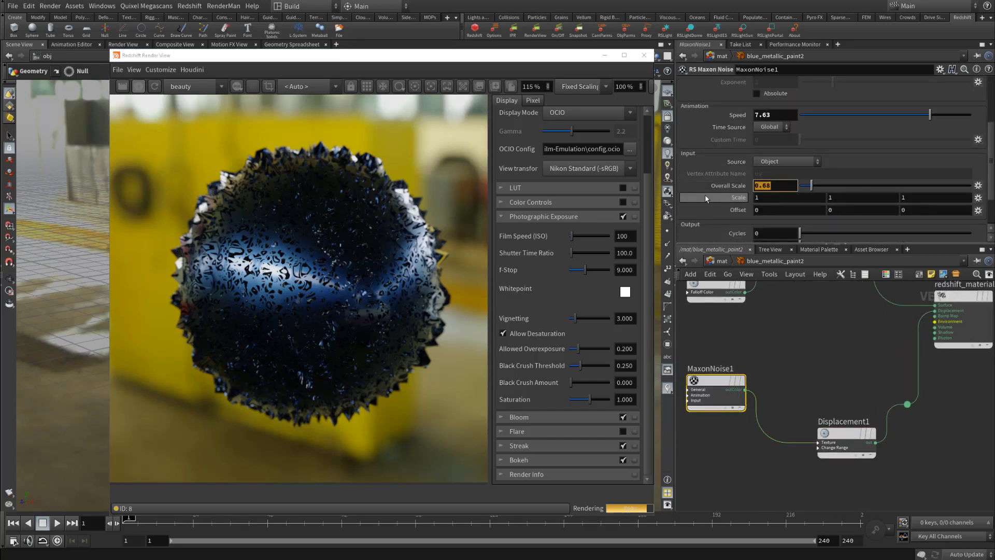
{"action": "type", "text": "1"}
{"action": "key", "text": "Return"}
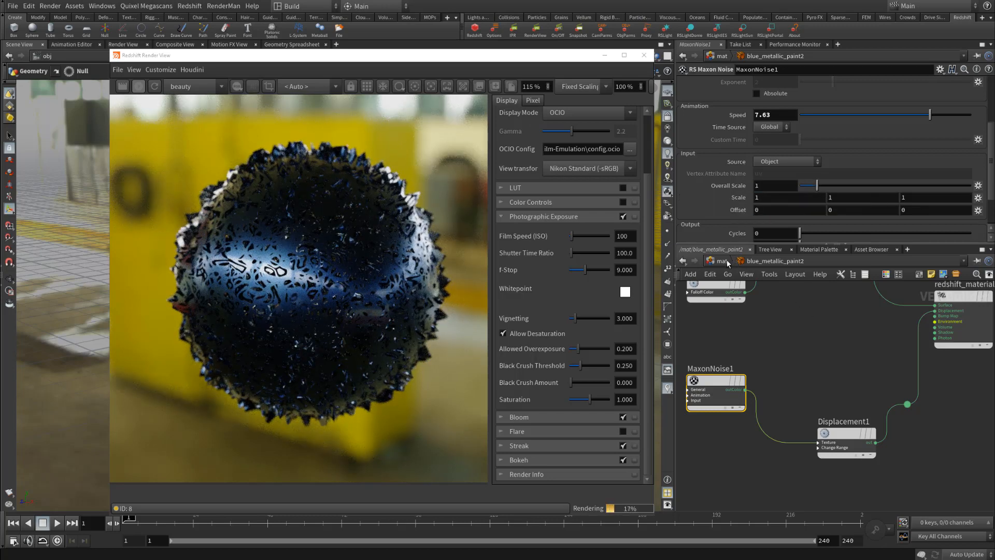
- Show the sphere object's Redshift tessellation and displacement settings and set the Minimum Edge Length to 0.05
{"action": "left_click", "coordinate": [747, 264]}
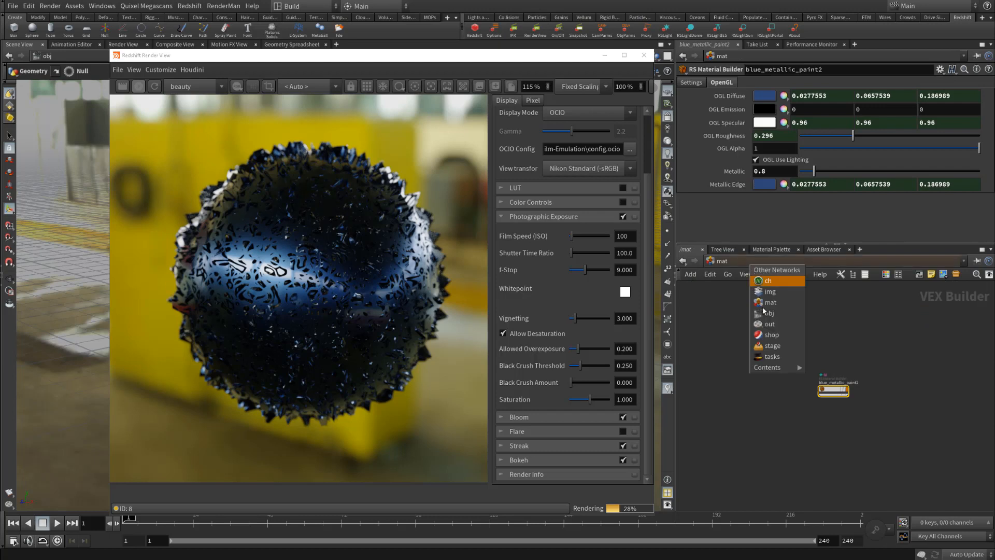
{"action": "left_click", "coordinate": [773, 332]}
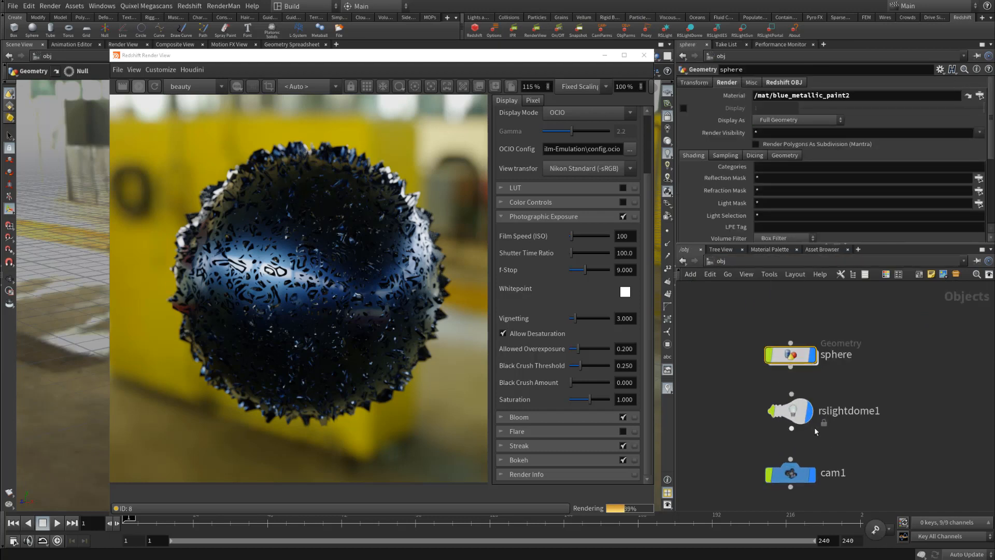
{"action": "left_click", "coordinate": [779, 83]}
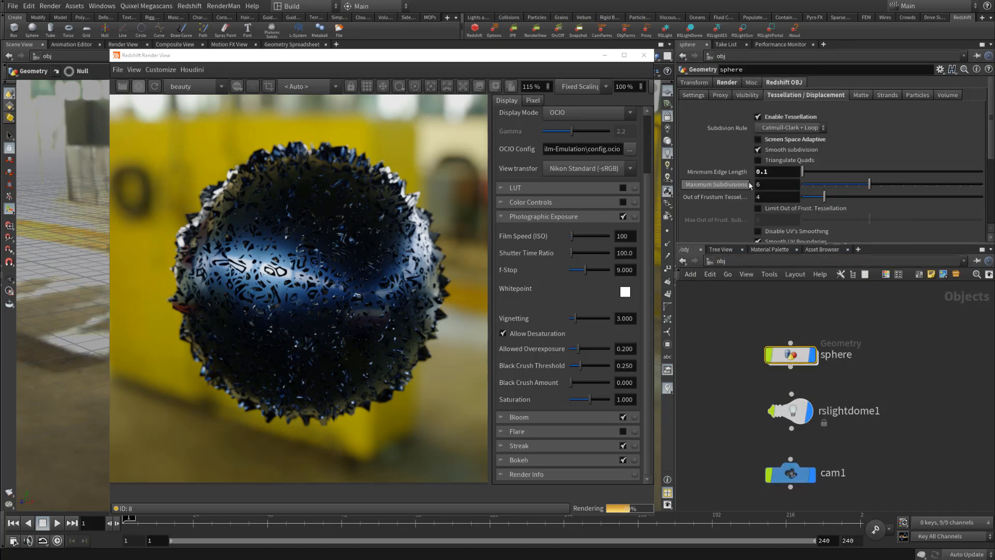
{"action": "left_click", "coordinate": [766, 171]}
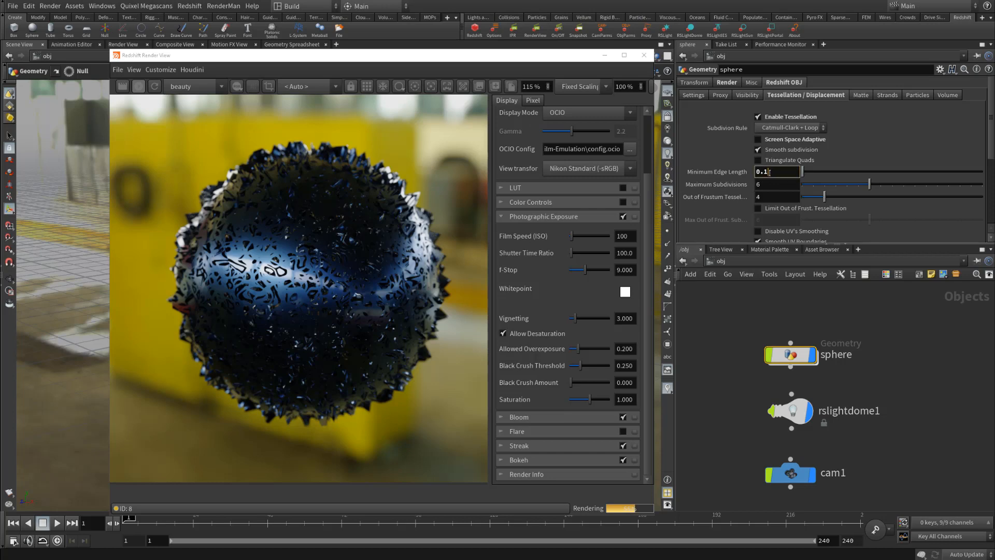
{"action": "type", "text": "0.05"}
{"action": "key", "text": "Return"}
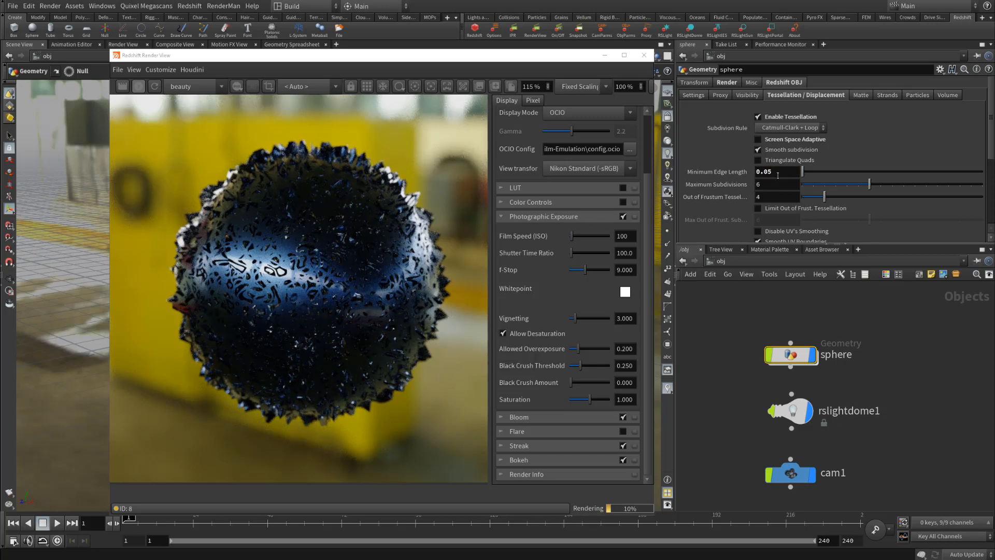
- Reduce the sphere's tessellation Minimum Edge Length to 0.02
{"action": "left_click", "coordinate": [777, 177]}
{"action": "key", "text": "BackSpace"}
{"action": "type", "text": "2"}
{"action": "key", "text": "Return"}
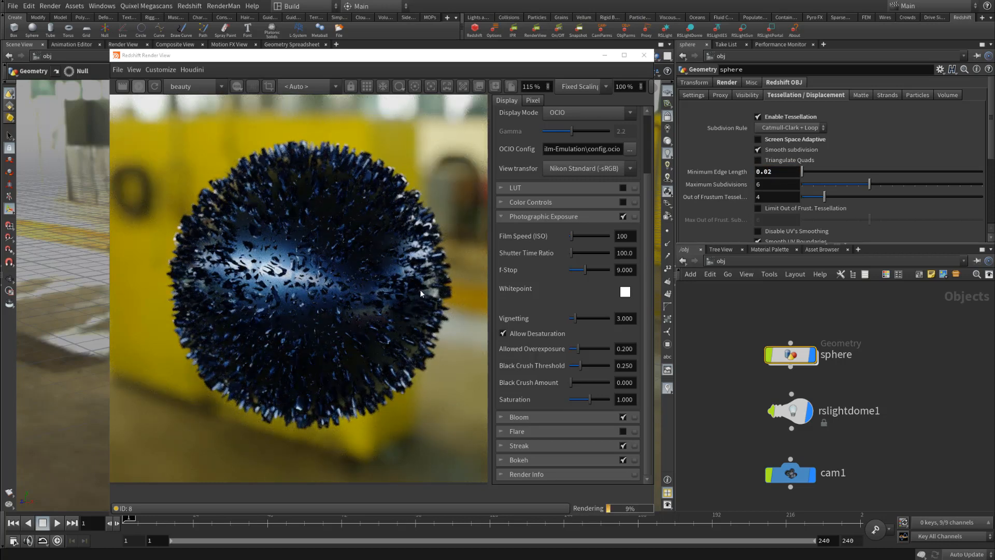
- Set the sphere's tessellation Minimum Edge Length to 0.01 for finer displacement detail
{"action": "left_click", "coordinate": [771, 172]}
{"action": "key", "text": "BackSpace"}
{"action": "type", "text": "1"}
{"action": "key", "text": "Return"}
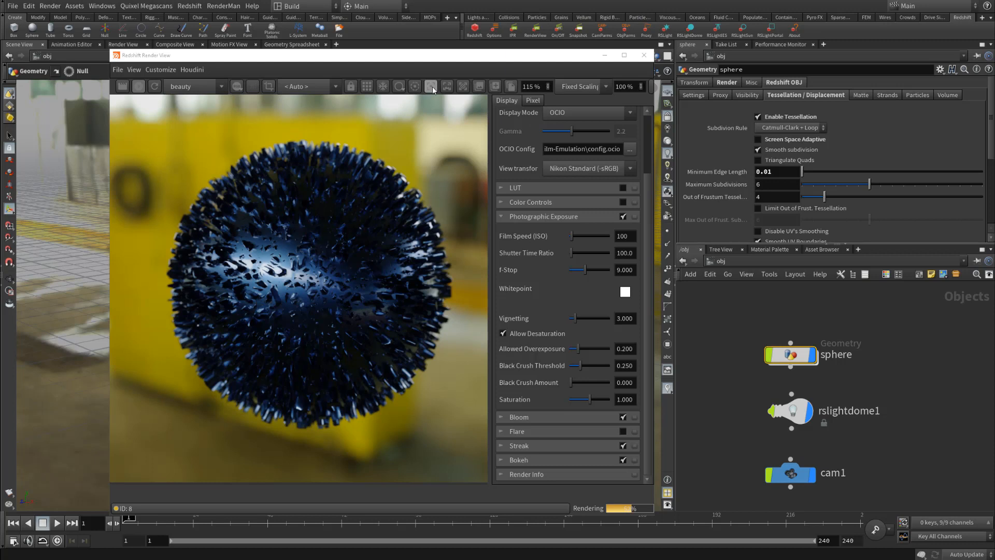
{"action": "left_click", "coordinate": [730, 266]}
{"action": "left_click", "coordinate": [746, 296]}
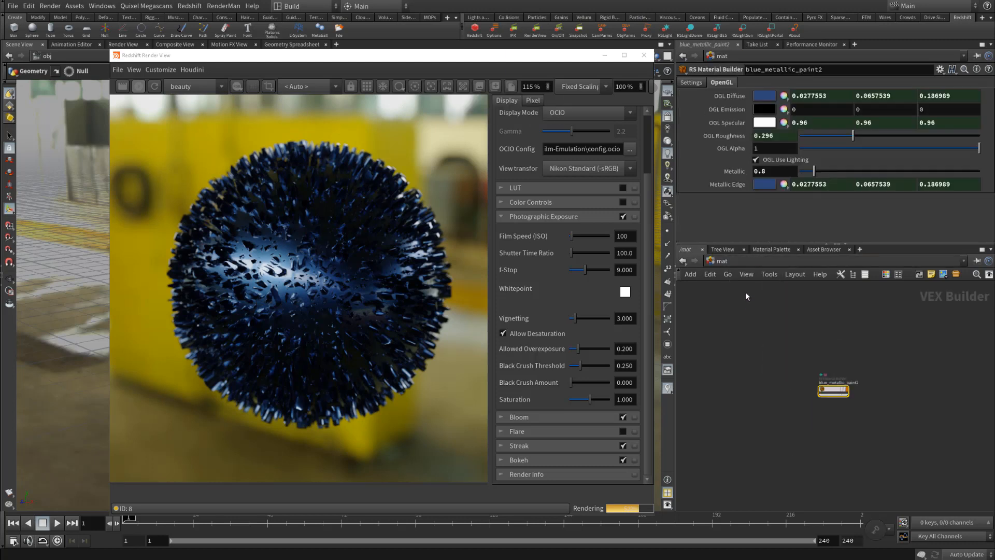
{"action": "left_click", "coordinate": [753, 262]}
{"action": "left_click", "coordinate": [778, 317]}
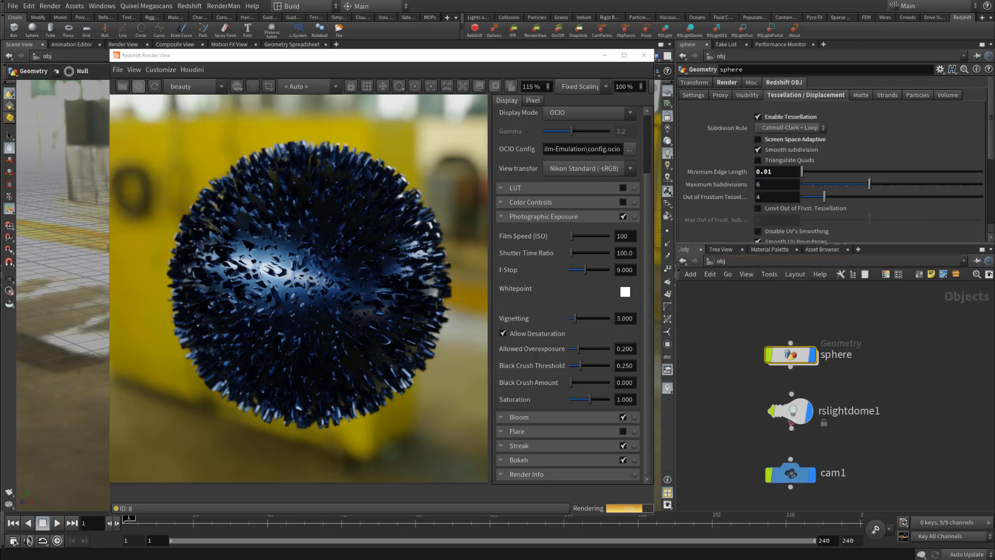
{"action": "double_click", "coordinate": [793, 358]}
{"action": "left_click", "coordinate": [742, 265]}
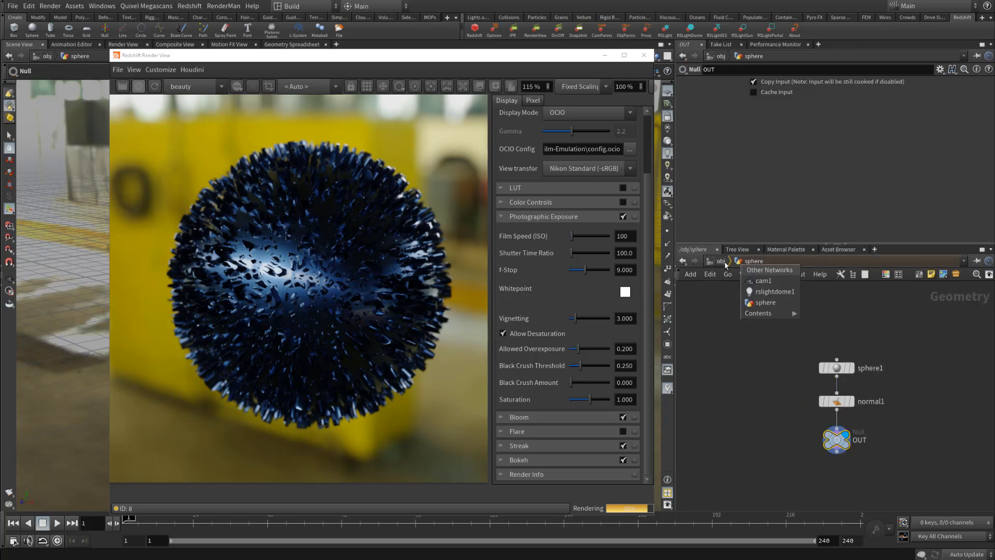
{"action": "left_click", "coordinate": [718, 262]}
- Return to the blue_metallic_paint2 network, try the Buya type on MaxonNoise1 and switch the type to Box noise
{"action": "left_click", "coordinate": [728, 263]}
{"action": "left_click", "coordinate": [746, 302]}
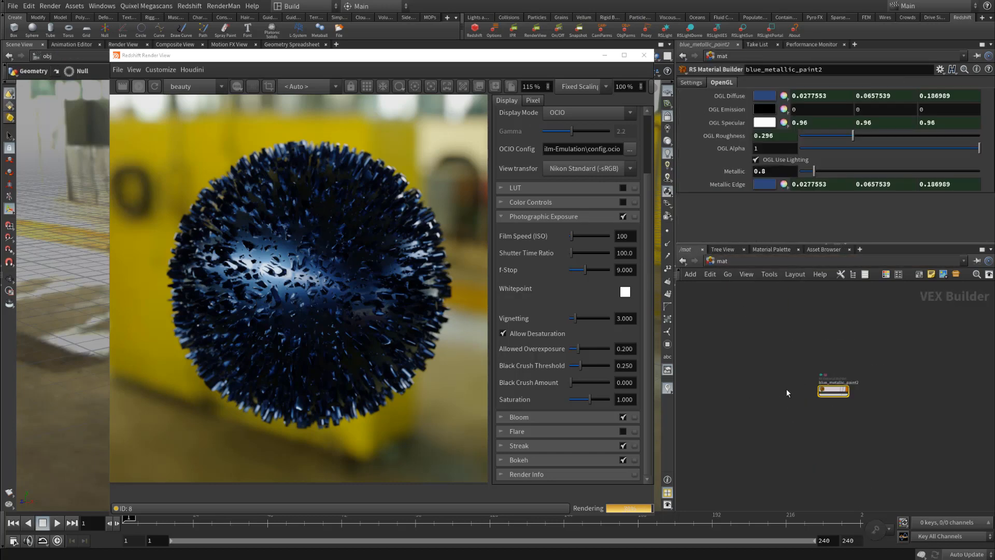
{"action": "double_click", "coordinate": [832, 390]}
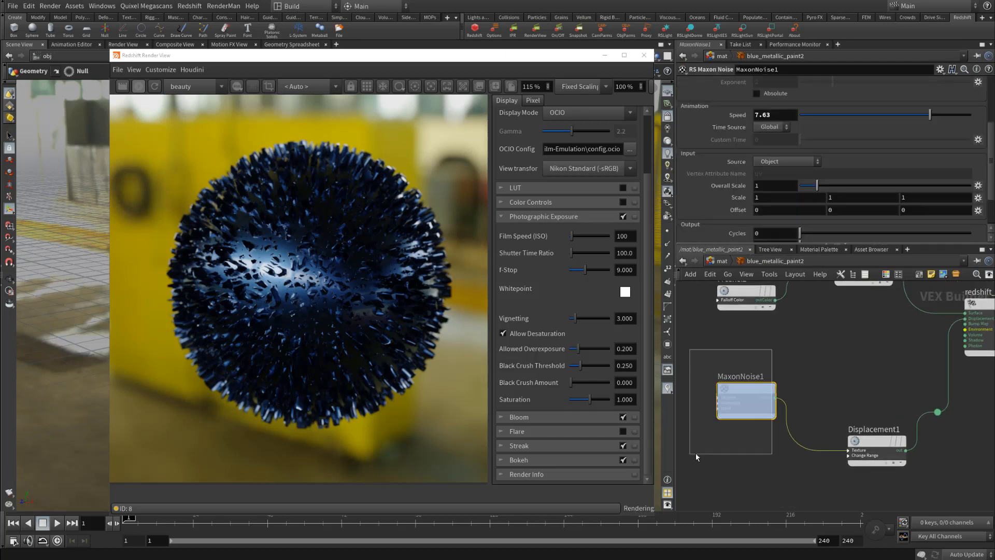
{"action": "scroll", "coordinate": [715, 168], "scroll_direction": "up", "scroll_amount": 4}
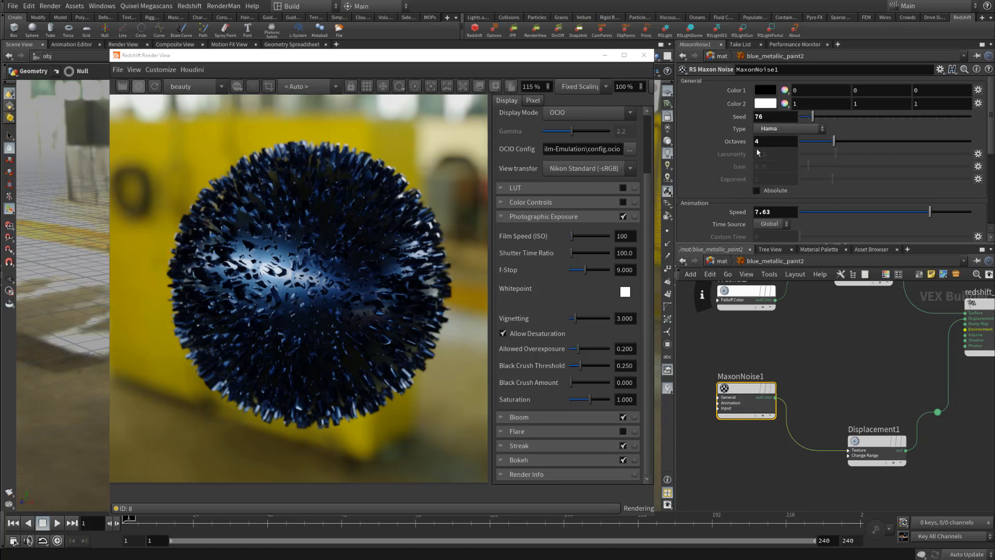
{"action": "left_click", "coordinate": [778, 129]}
{"action": "left_click", "coordinate": [773, 166]}
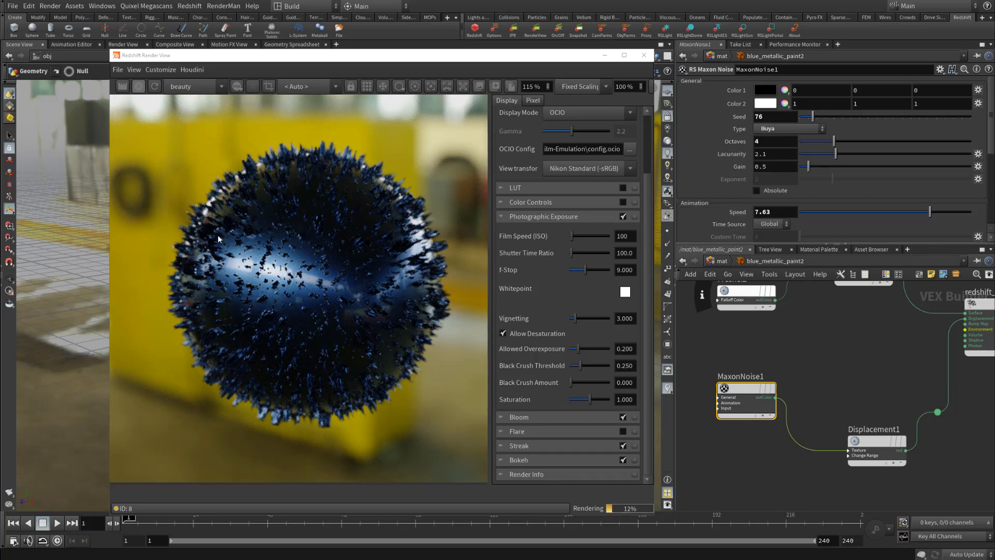
{"action": "left_click", "coordinate": [777, 130]}
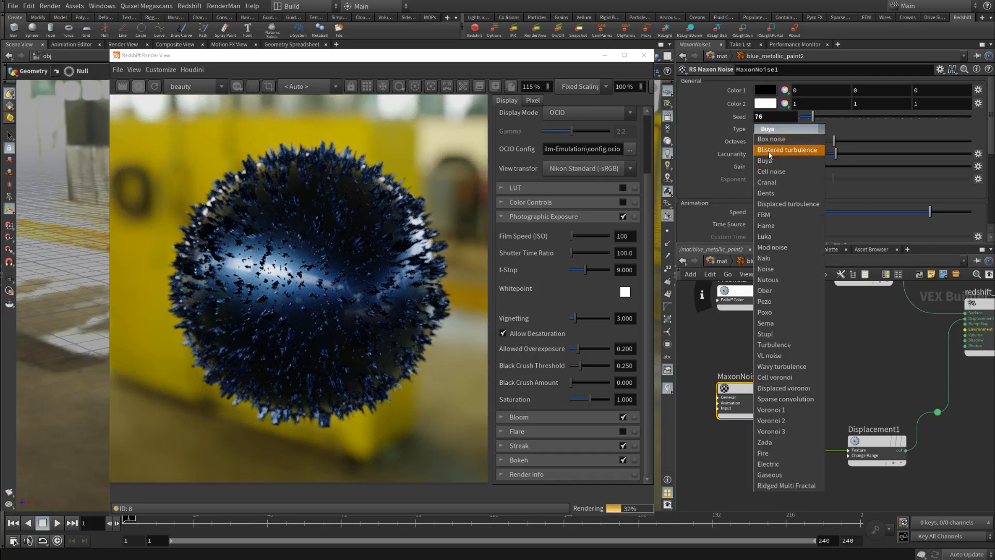
{"action": "left_click", "coordinate": [773, 139]}
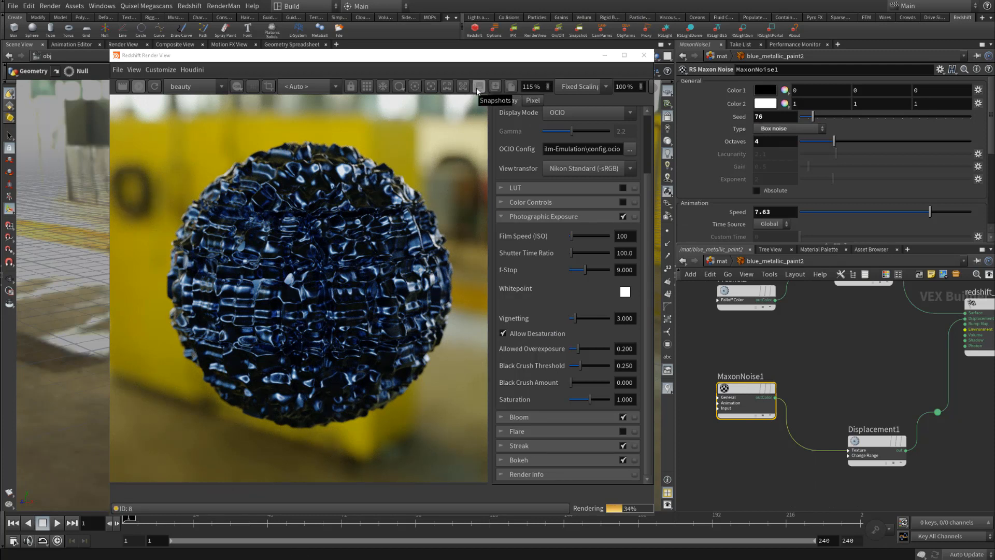
- Expand the render view's Bokeh settings and set the CoC Radius to 0.046
{"action": "left_click", "coordinate": [538, 460]}
{"action": "scroll", "coordinate": [649, 410], "scroll_direction": "down", "scroll_amount": 4}
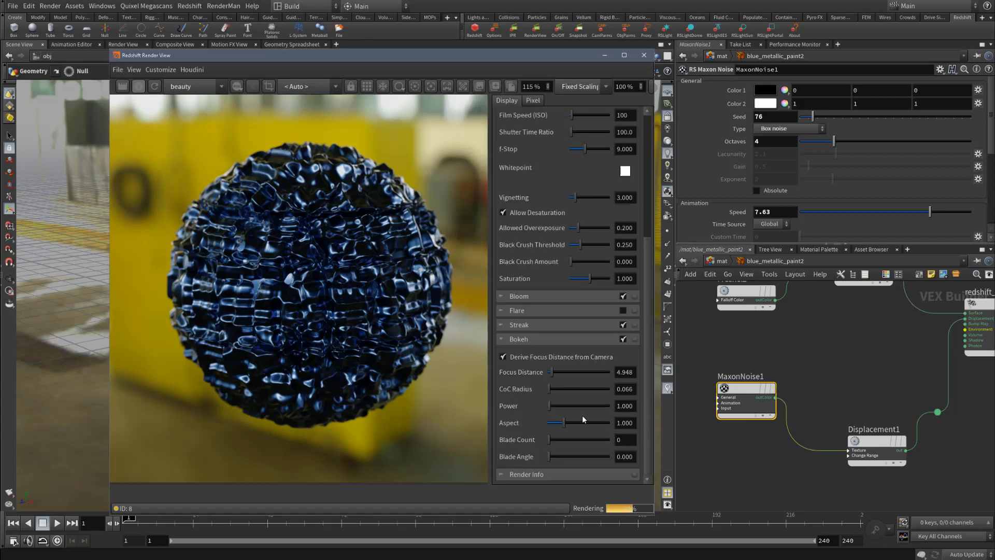
{"action": "left_click", "coordinate": [628, 389]}
{"action": "key", "text": "BackSpace"}
{"action": "type", "text": "4"}
{"action": "key", "text": "Return"}
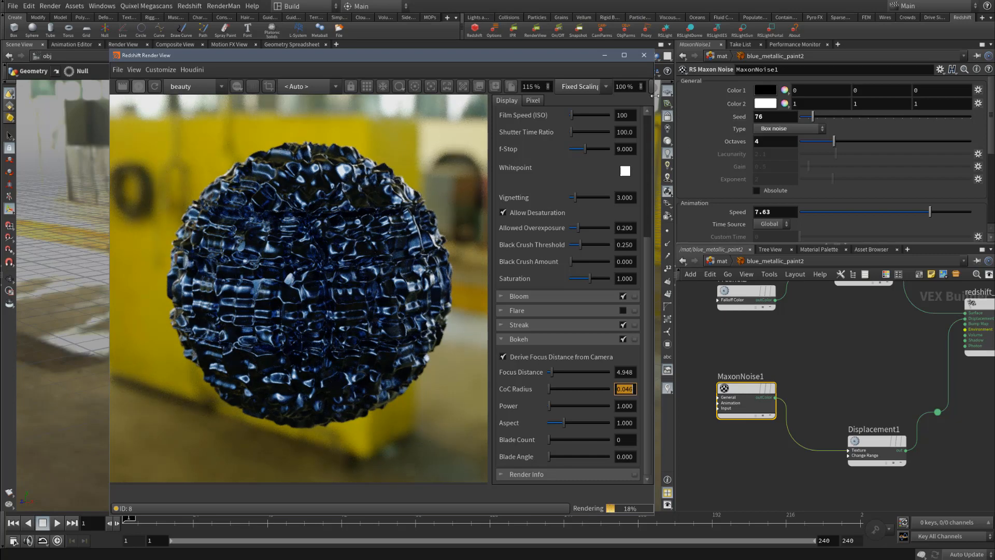
- Widen the Redshift Render View window and move it clear of the parameter and network panes
{"action": "left_click_drag", "start_coordinate": [654, 104], "coordinate": [688, 125]}
{"action": "left_click_drag", "start_coordinate": [318, 56], "coordinate": [253, 54]}
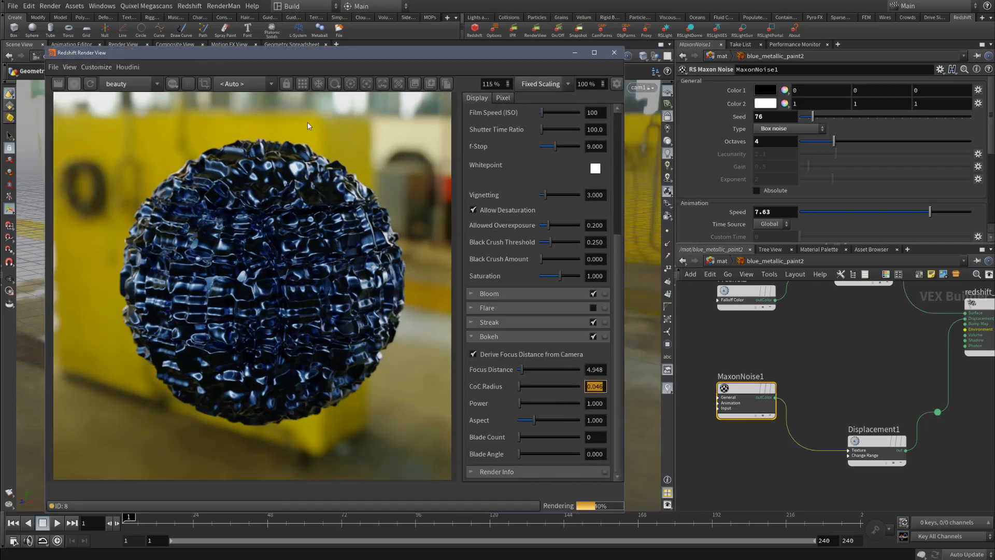
{"action": "left_click", "coordinate": [863, 352]}
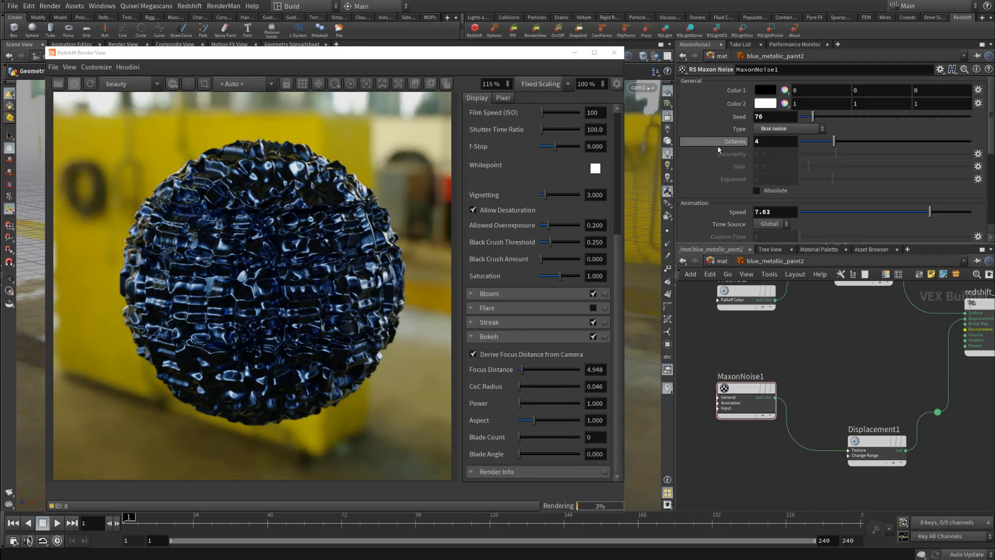
{"action": "scroll", "coordinate": [718, 146], "scroll_direction": "down", "scroll_amount": 3}
{"action": "scroll", "coordinate": [717, 145], "scroll_direction": "up", "scroll_amount": 3}
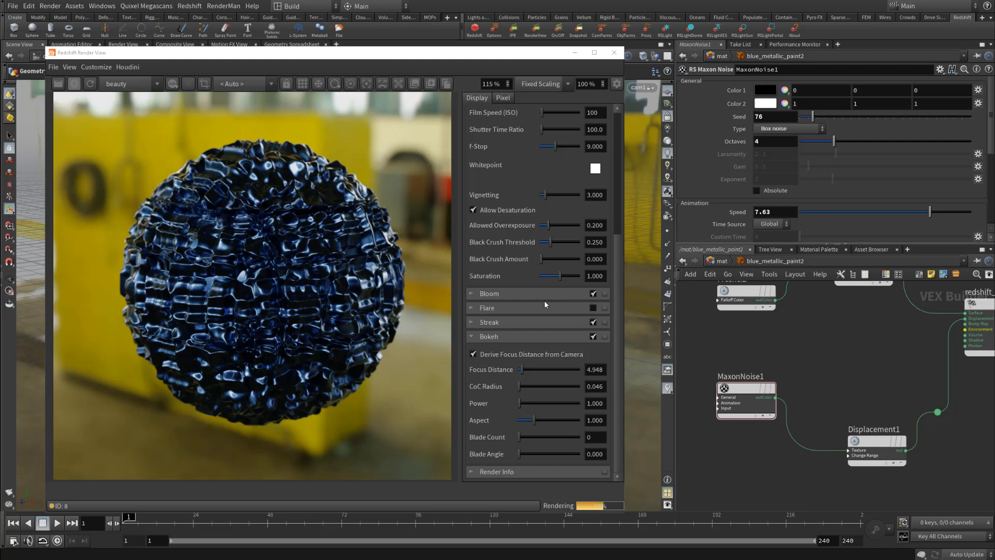
- Move the render view off the viewport, try moving the sphere with its transform handle, and undo the move
{"action": "left_click", "coordinate": [724, 262]}
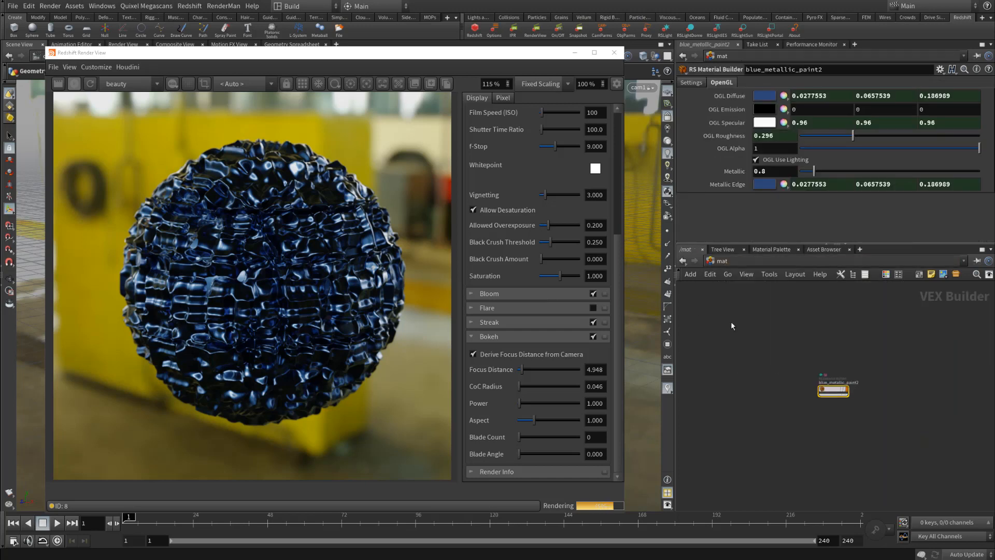
{"action": "left_click", "coordinate": [736, 261]}
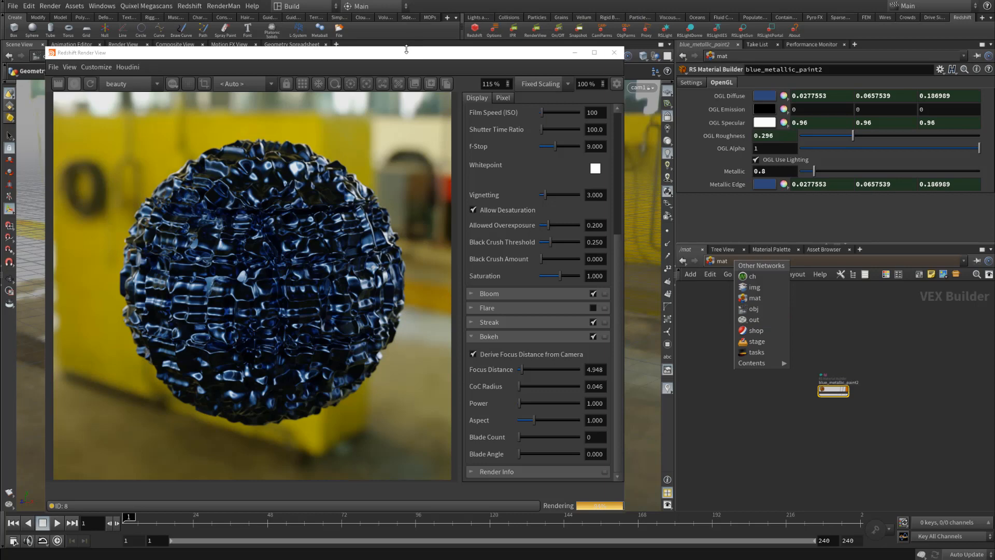
{"action": "left_click_drag", "start_coordinate": [405, 52], "coordinate": [875, 48]}
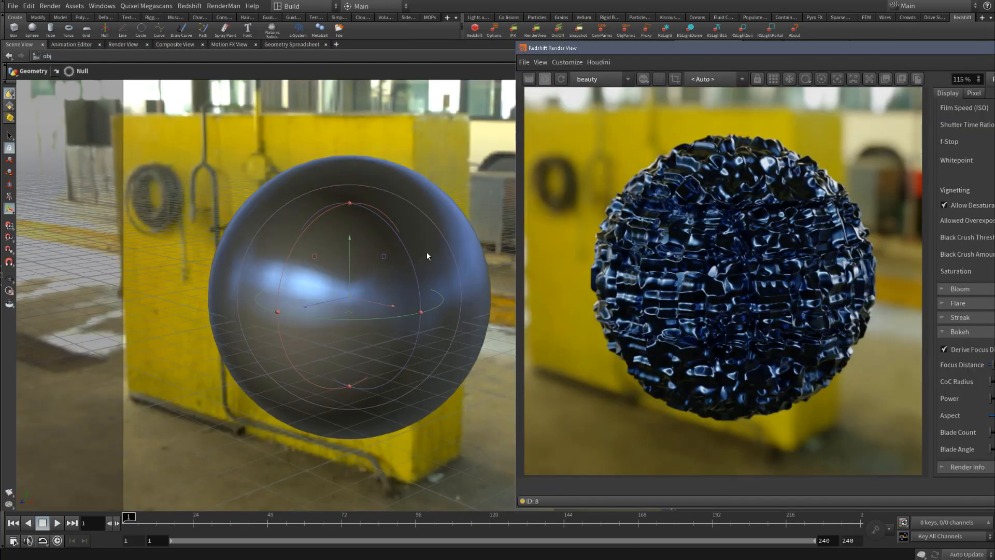
{"action": "left_click", "coordinate": [391, 300]}
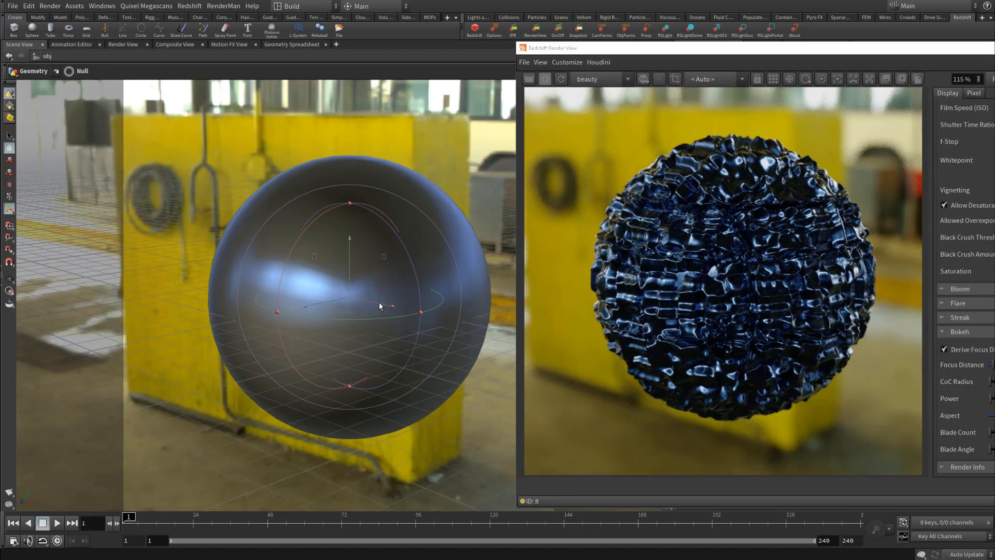
{"action": "left_click_drag", "start_coordinate": [391, 304], "coordinate": [390, 325]}
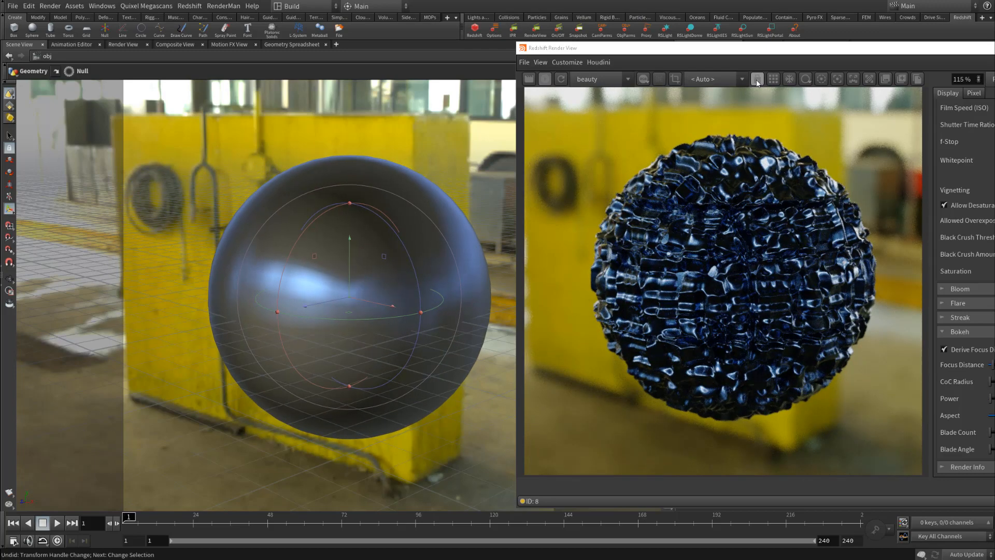
{"action": "key", "text": "ctrl+z"}
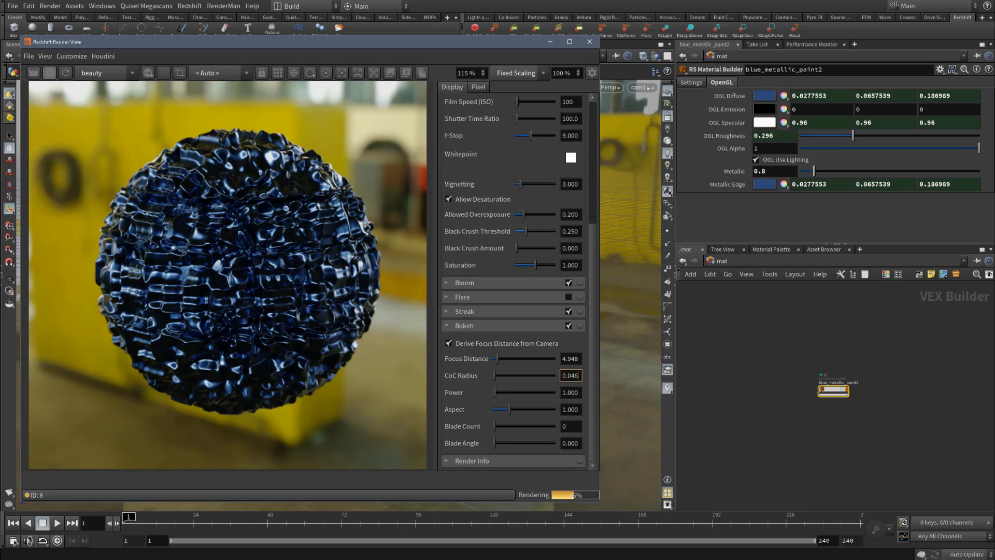
- Insert a Rest Position node between normal1 and OUT in the sphere's geometry network
{"action": "left_click", "coordinate": [835, 463]}
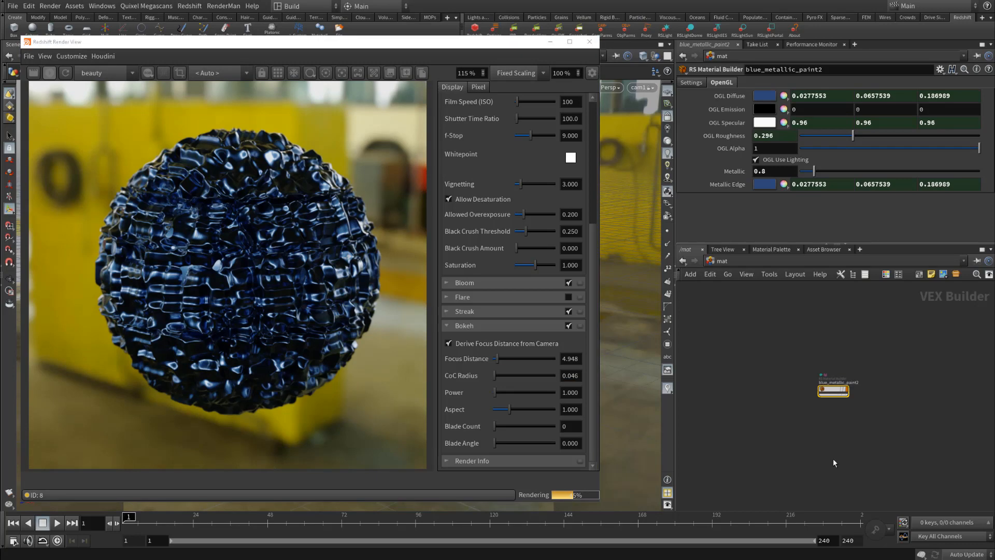
{"action": "left_click", "coordinate": [742, 262]}
{"action": "left_click", "coordinate": [758, 313]}
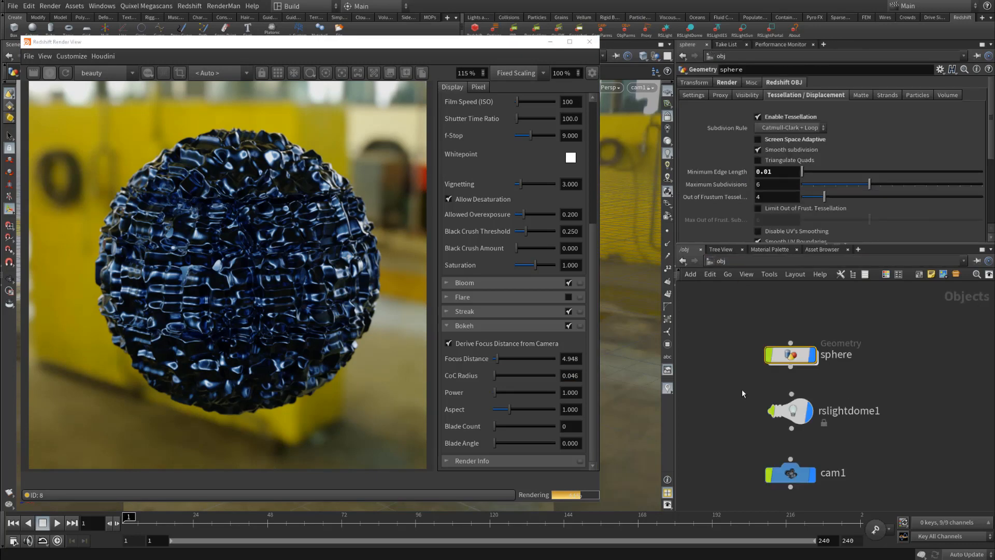
{"action": "double_click", "coordinate": [804, 363]}
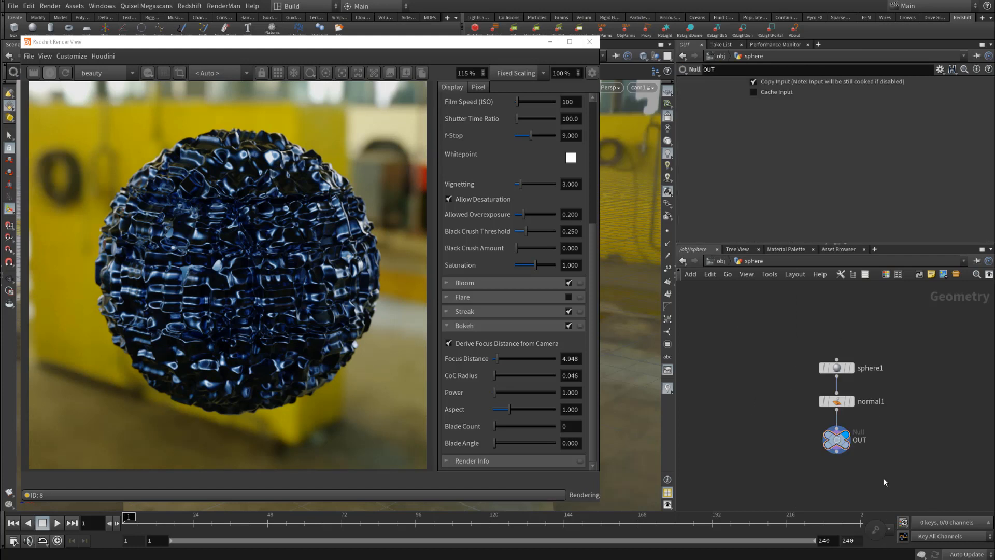
{"action": "key", "text": "Tab"}
{"action": "type", "text": "rest"}
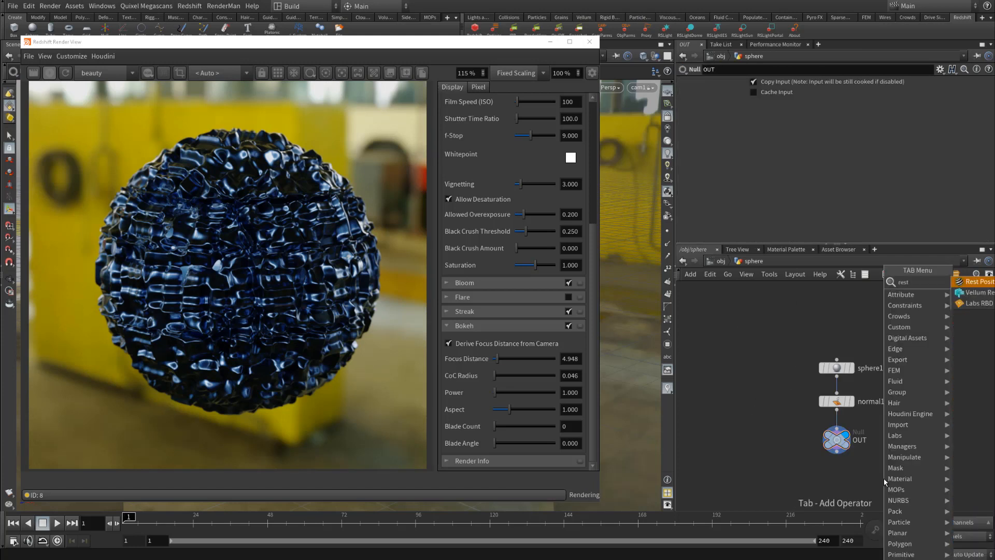
{"action": "key", "text": "Return"}
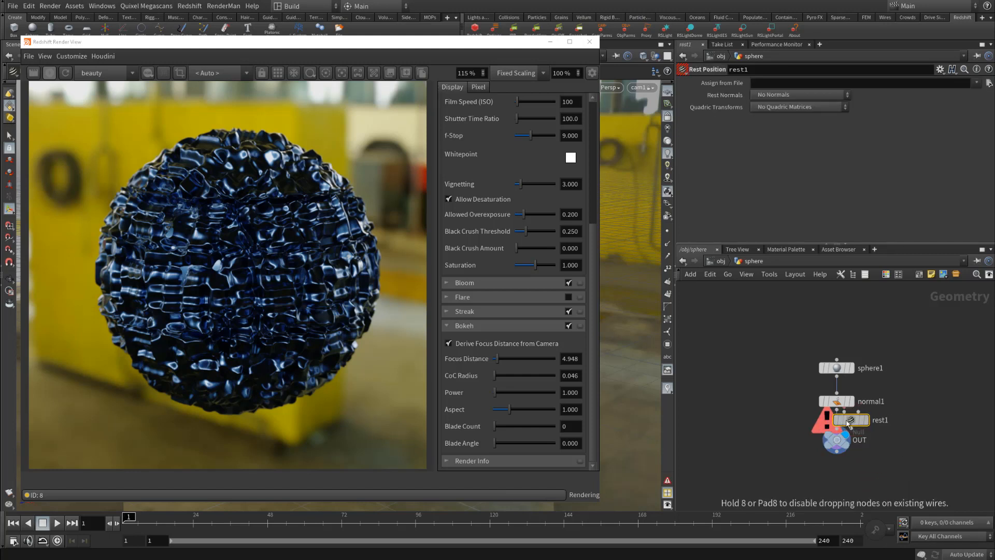
{"action": "left_click", "coordinate": [837, 421]}
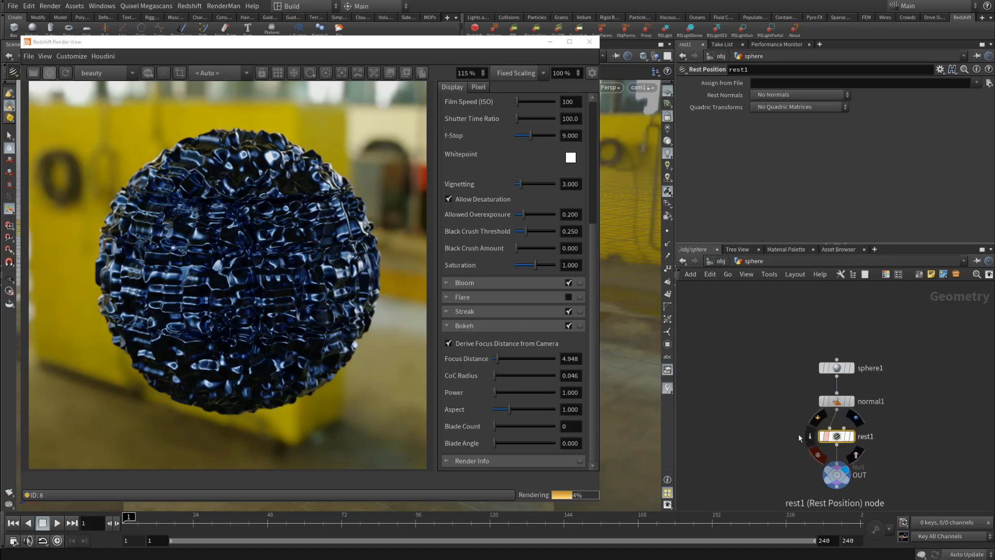
{"action": "mouse_move", "coordinate": [769, 428]}
{"action": "left_mouse_down"}
{"action": "mouse_move", "coordinate": [916, 447]}
{"action": "mouse_move", "coordinate": [777, 438]}
{"action": "left_mouse_up"}
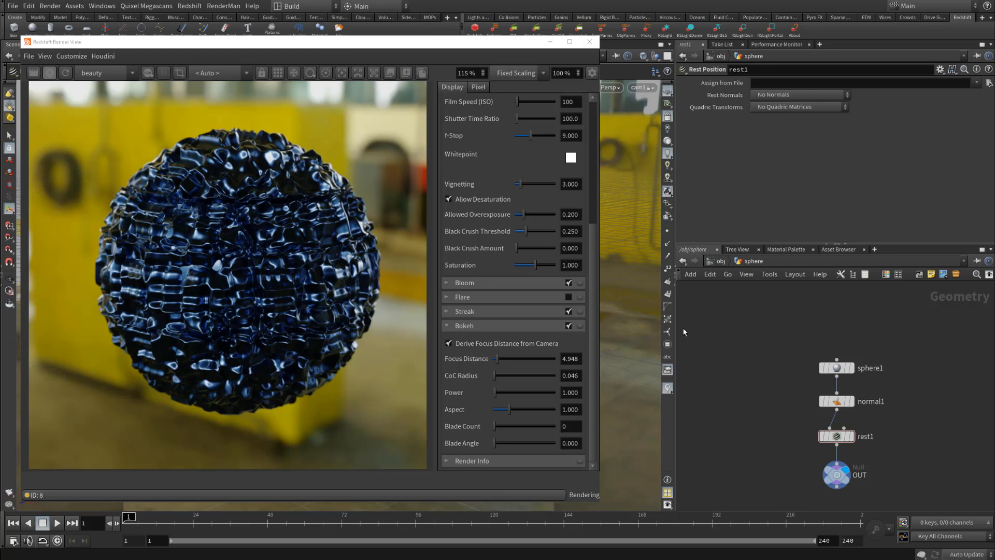
- Return to the blue_metallic_paint2 network, set MaxonNoise1's type to Cranal, and scrub the timeline back to frame 1
{"action": "left_click", "coordinate": [720, 261]}
{"action": "left_click", "coordinate": [720, 262]}
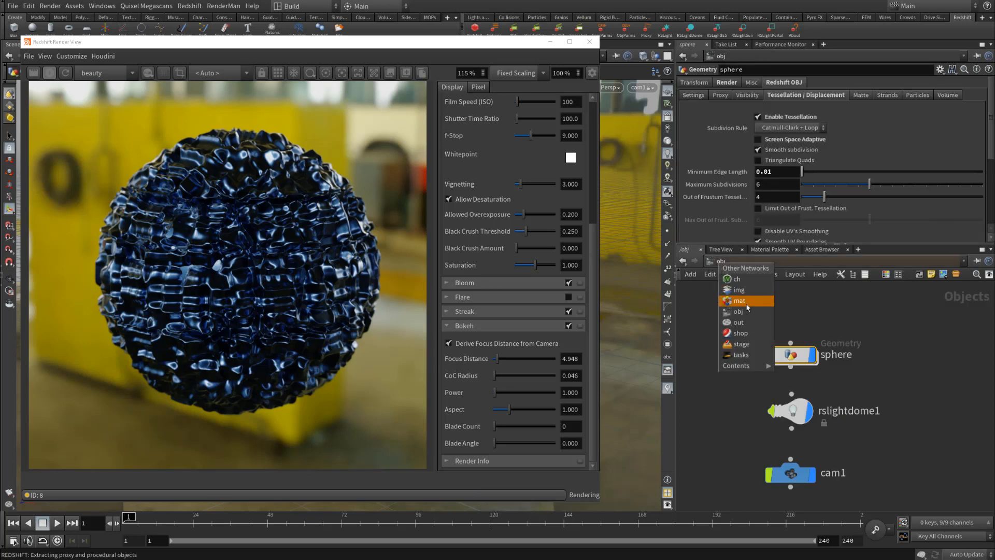
{"action": "left_click", "coordinate": [732, 304]}
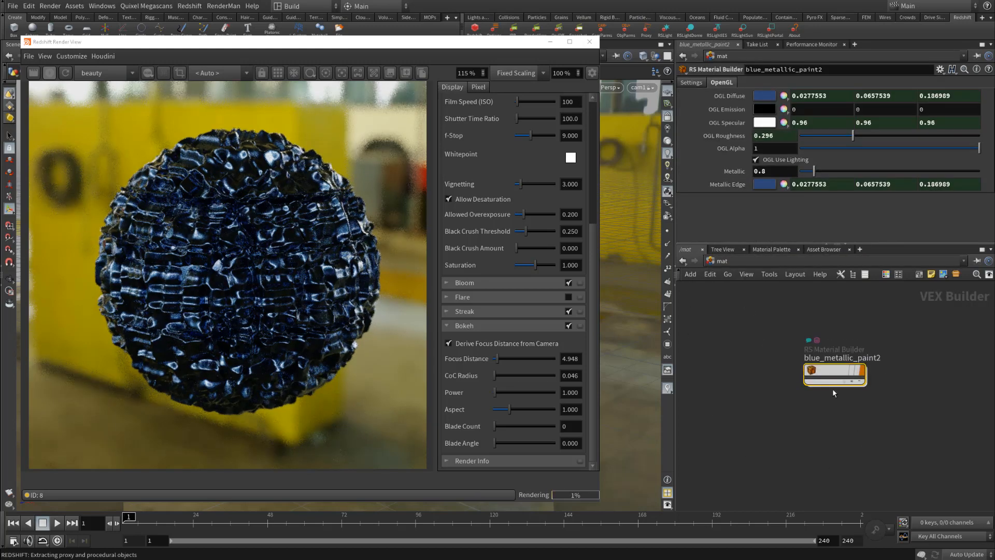
{"action": "double_click", "coordinate": [833, 390]}
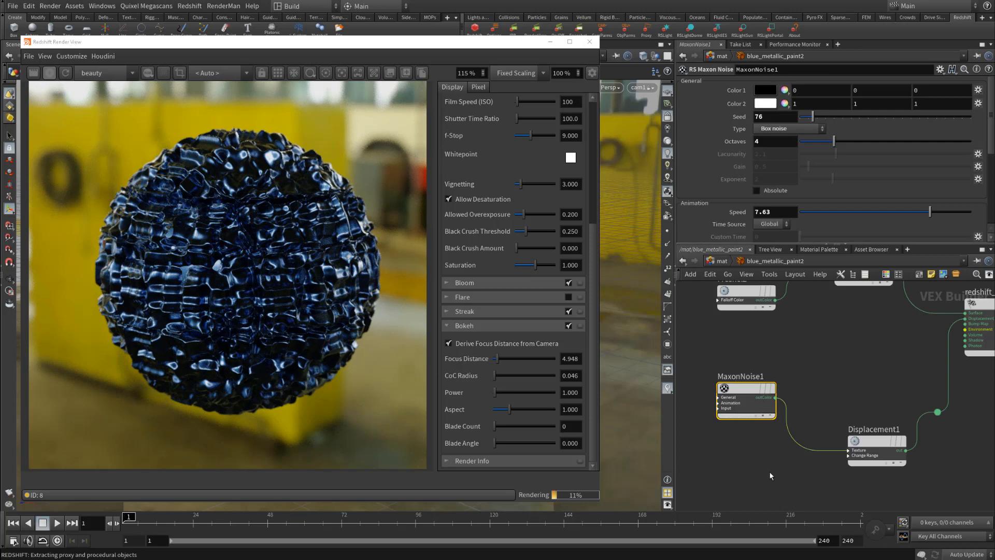
{"action": "left_click", "coordinate": [879, 450]}
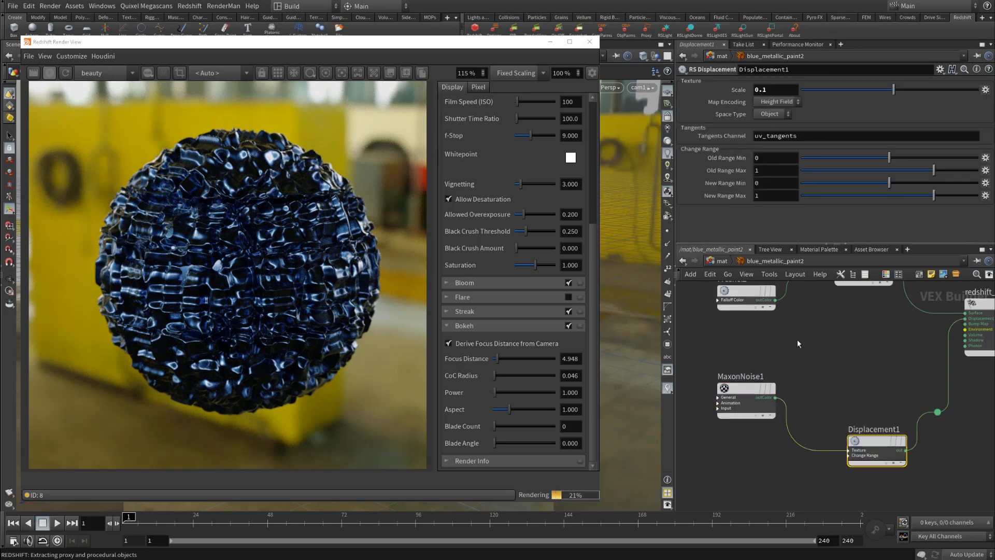
{"action": "left_click", "coordinate": [747, 404]}
{"action": "left_click", "coordinate": [779, 129]}
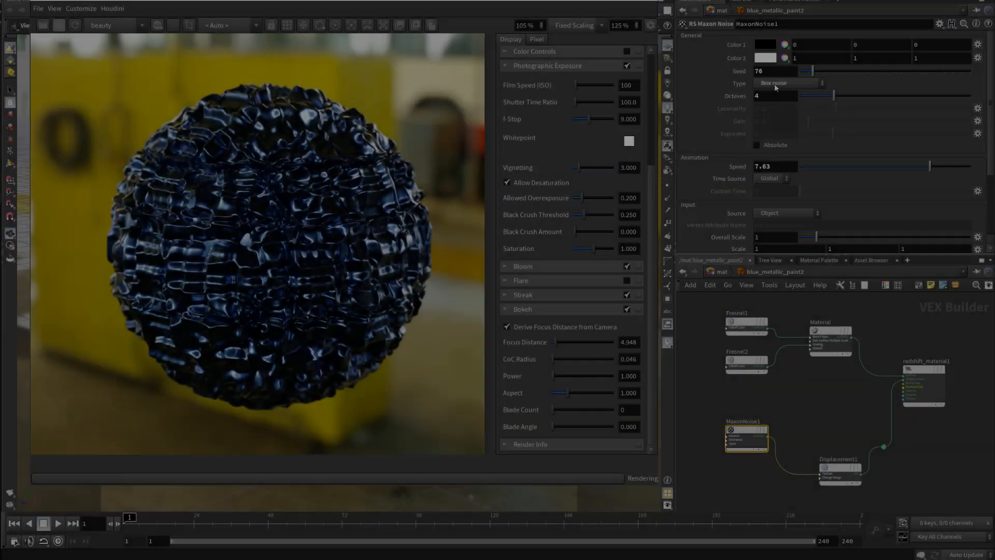
{"action": "left_click", "coordinate": [774, 84]}
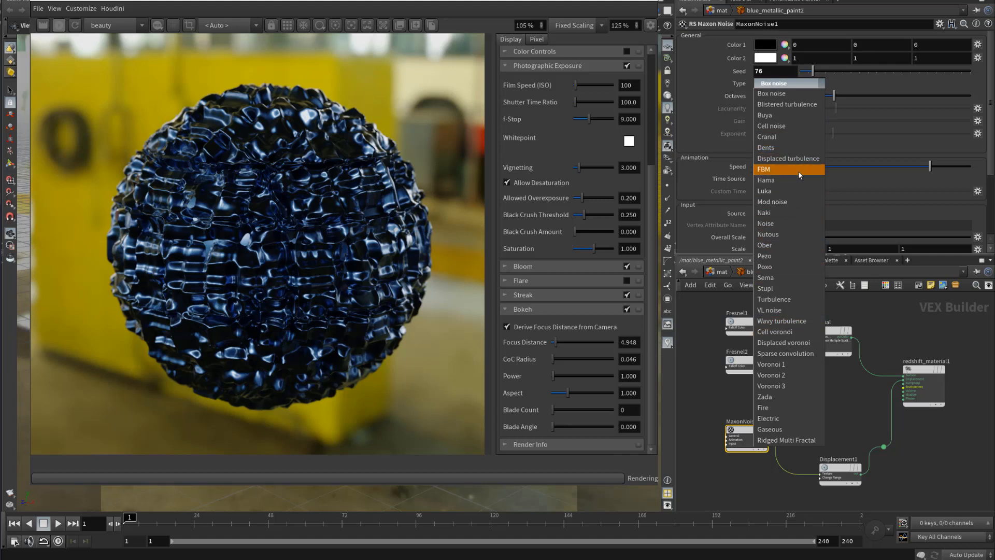
{"action": "left_click", "coordinate": [782, 138]}
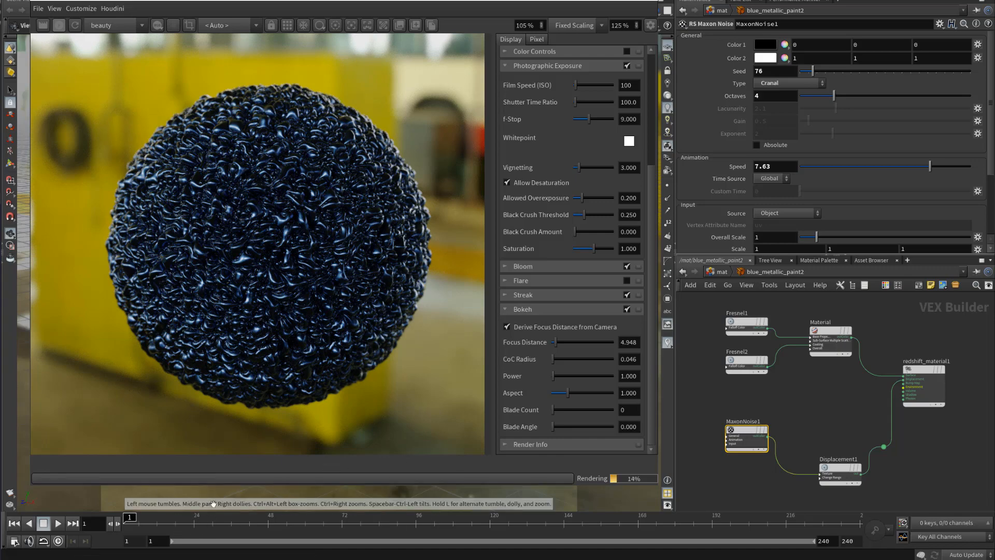
{"action": "left_click_drag", "start_coordinate": [218, 522], "coordinate": [106, 524]}
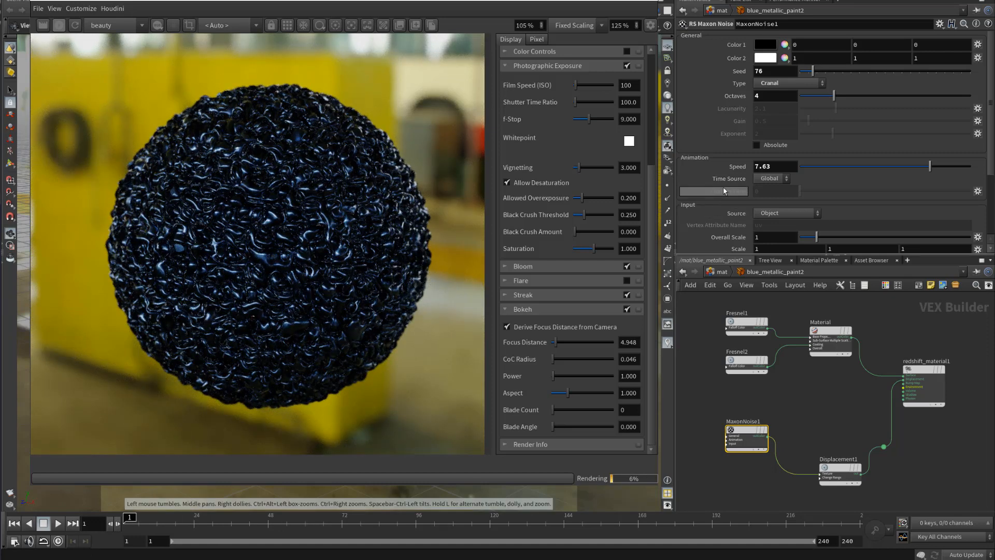
- Return to the object network and review the sphere's tessellation and displacement settings
{"action": "left_click", "coordinate": [722, 272]}
{"action": "left_click", "coordinate": [745, 273]}
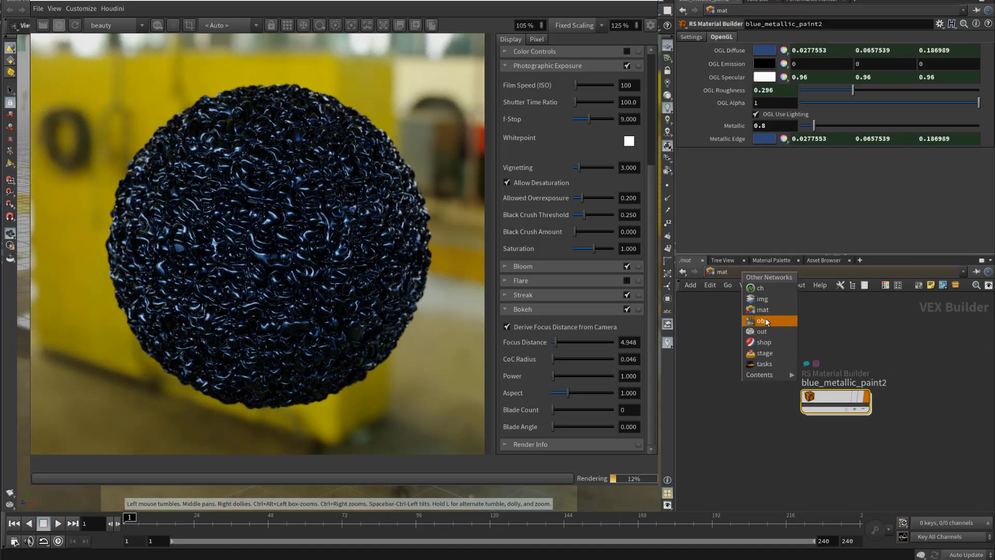
{"action": "left_click", "coordinate": [766, 319]}
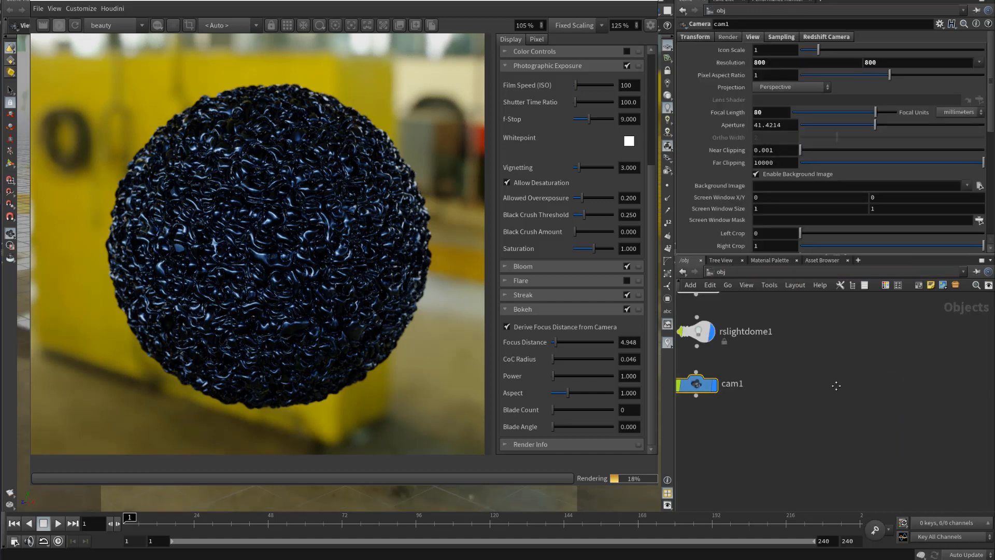
{"action": "left_click", "coordinate": [760, 274]}
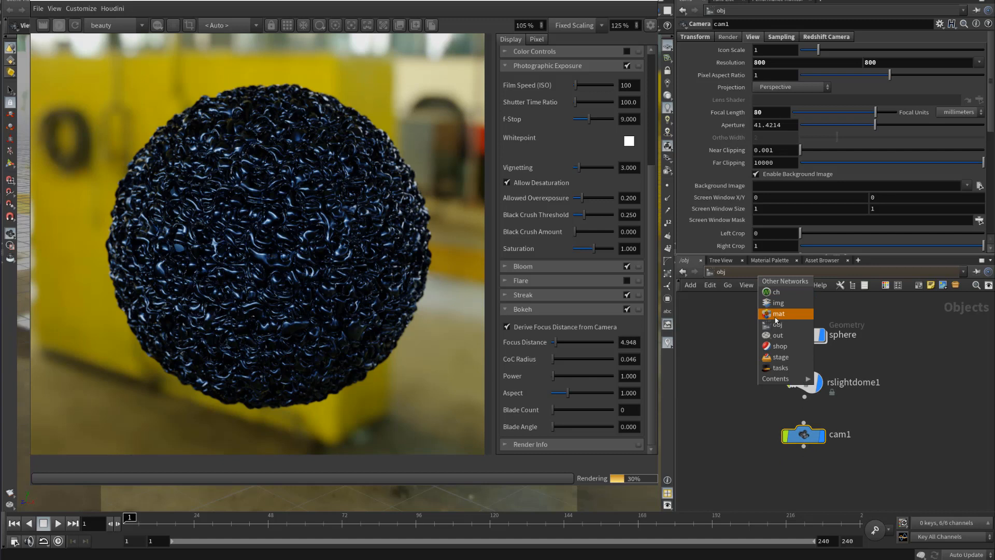
{"action": "left_click", "coordinate": [776, 314]}
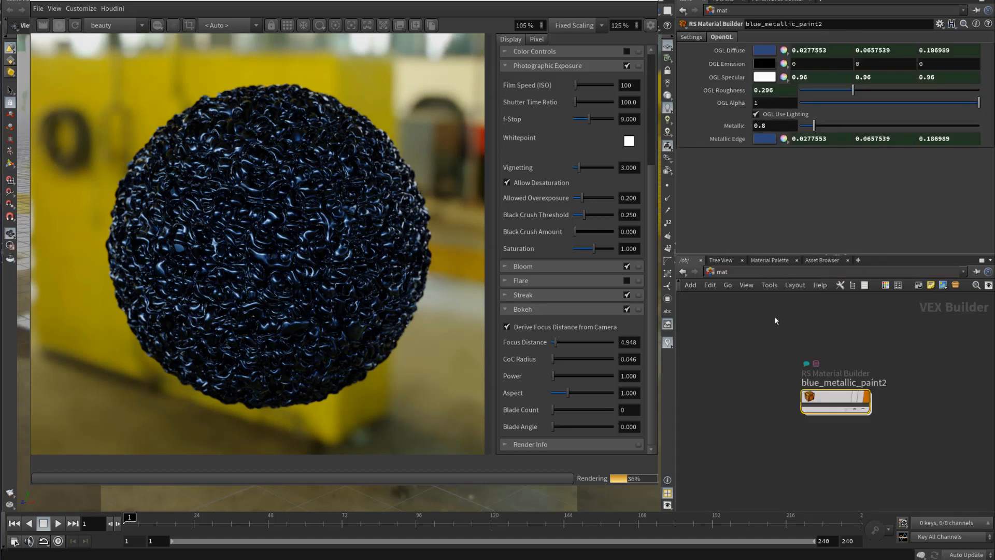
{"action": "left_click", "coordinate": [752, 275]}
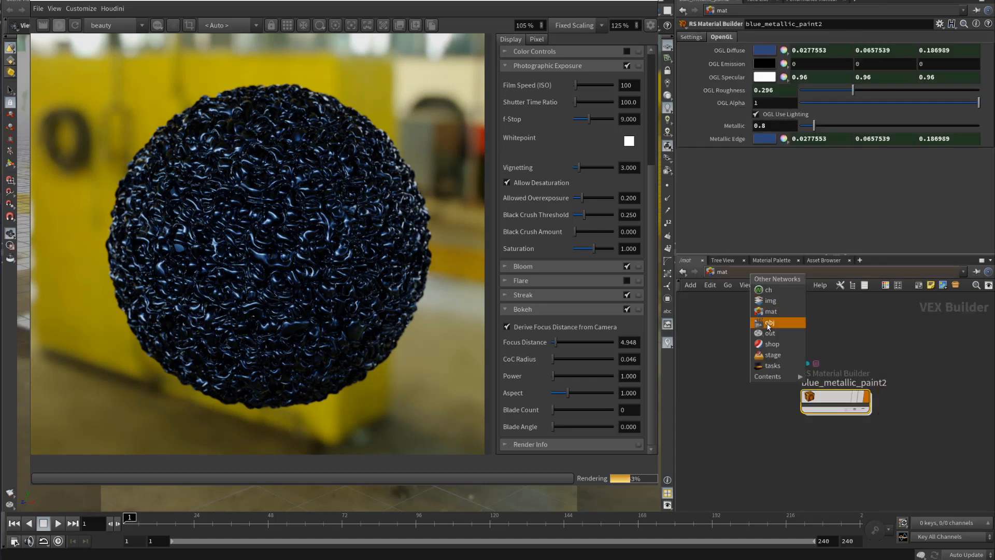
{"action": "left_click", "coordinate": [768, 325]}
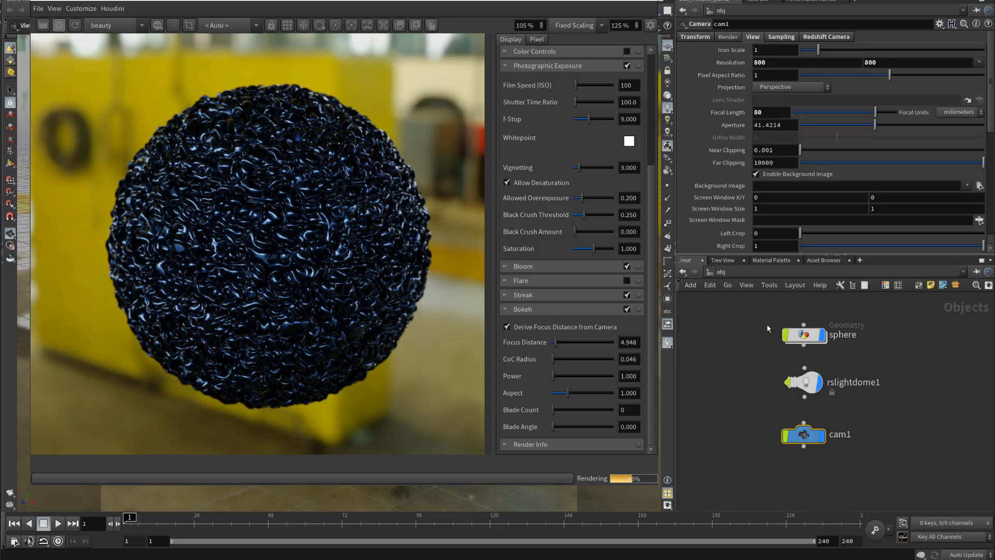
{"action": "left_click", "coordinate": [803, 335]}
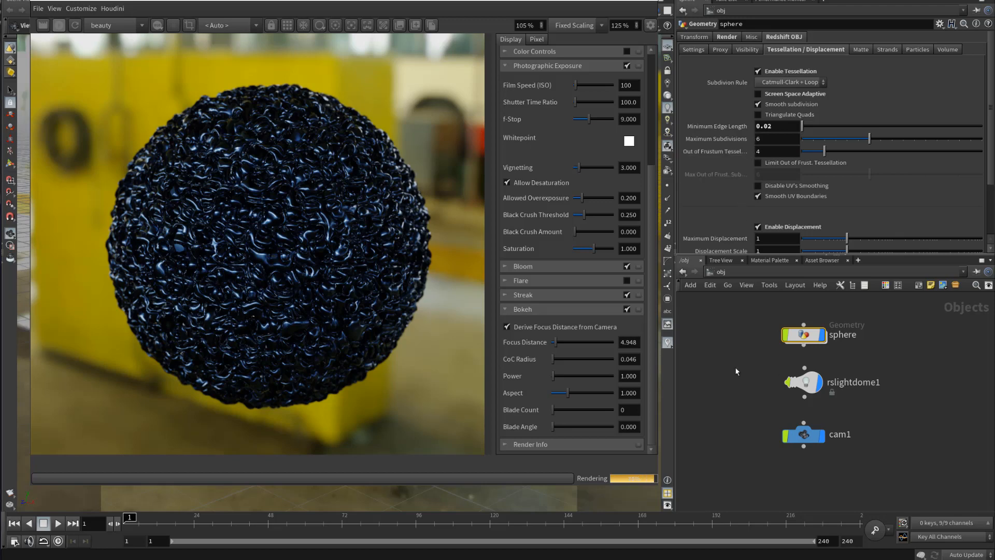
- Reopen the blue_metallic_paint2 network and set Displacement1's scale to 0.3
{"action": "left_click", "coordinate": [739, 268]}
{"action": "left_click", "coordinate": [762, 307]}
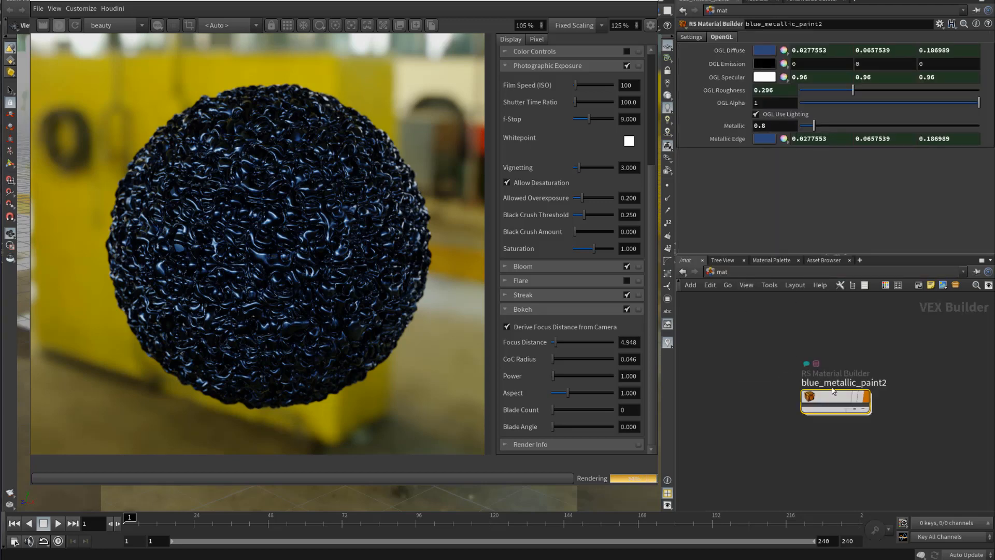
{"action": "left_click", "coordinate": [838, 468]}
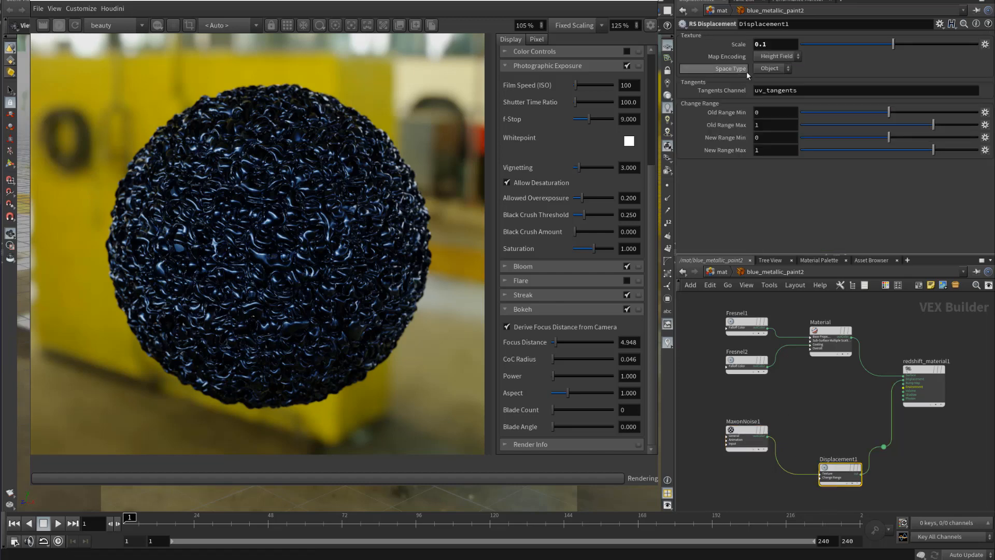
{"action": "left_click", "coordinate": [775, 46]}
{"action": "key", "text": "BackSpace"}
{"action": "type", "text": "3"}
{"action": "key", "text": "Return"}
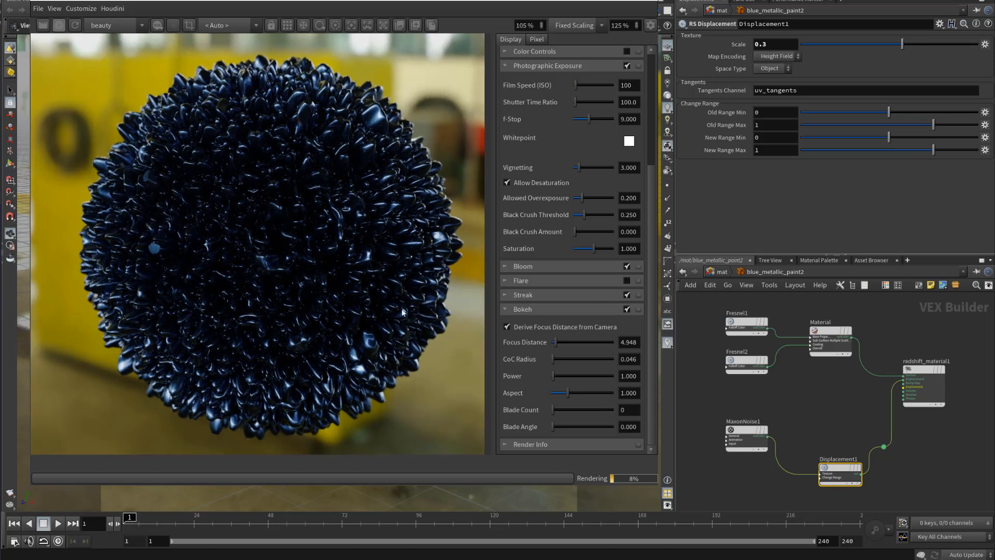
- In the out network, examine Redshift_ROP1's Memory settings and its NVLink volume options, keeping Automatic selected
{"action": "left_click", "coordinate": [722, 272]}
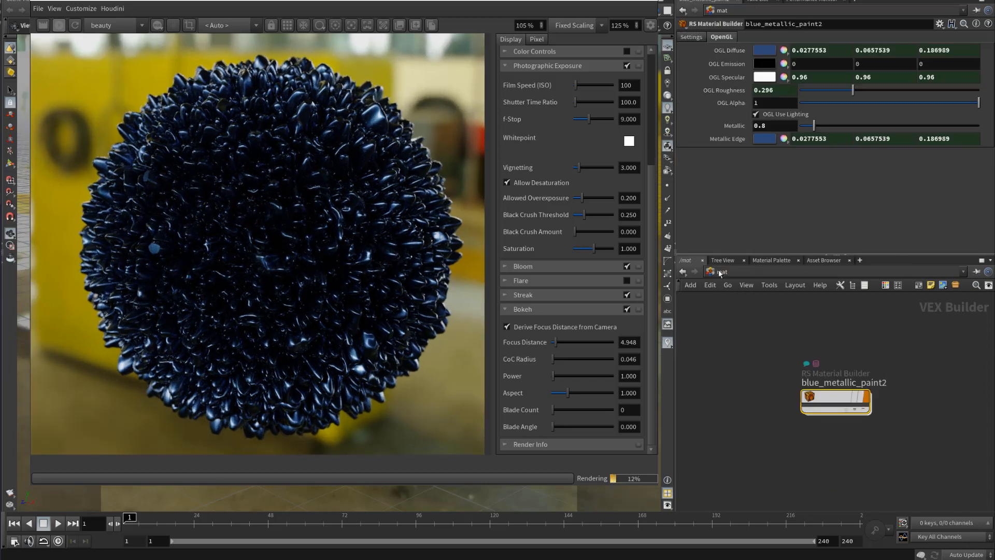
{"action": "left_click", "coordinate": [722, 272]}
{"action": "left_click", "coordinate": [749, 330]}
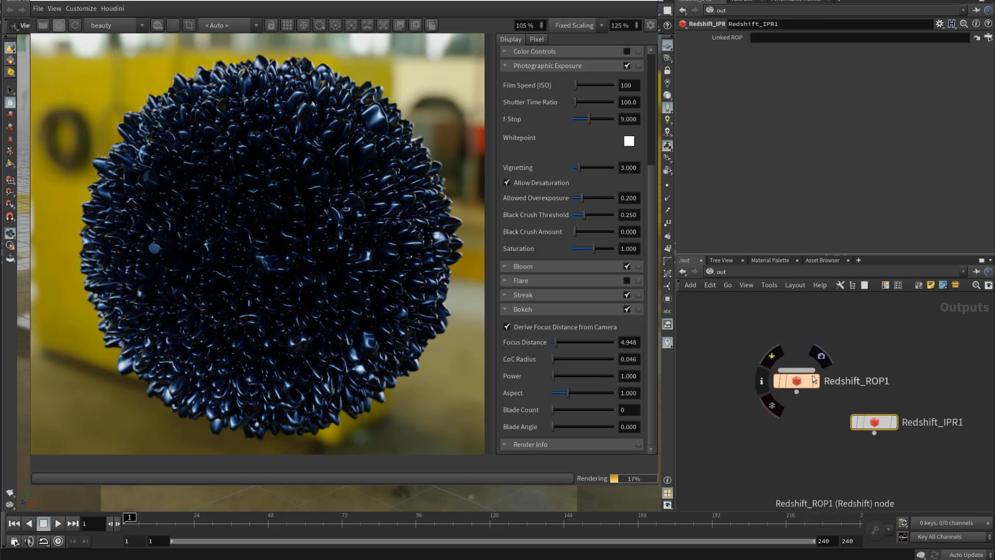
{"action": "left_click_drag", "start_coordinate": [808, 346], "coordinate": [806, 350]}
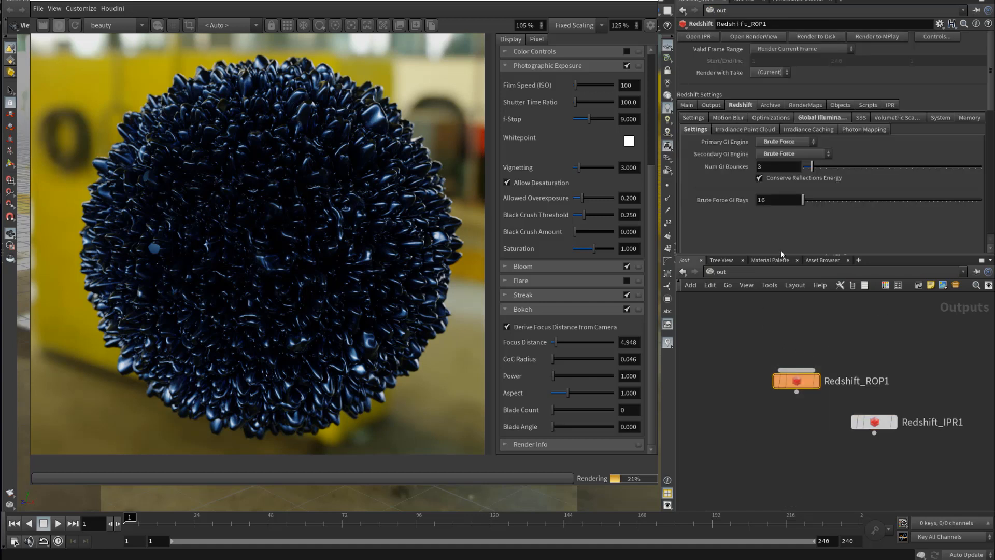
{"action": "left_click", "coordinate": [970, 118]}
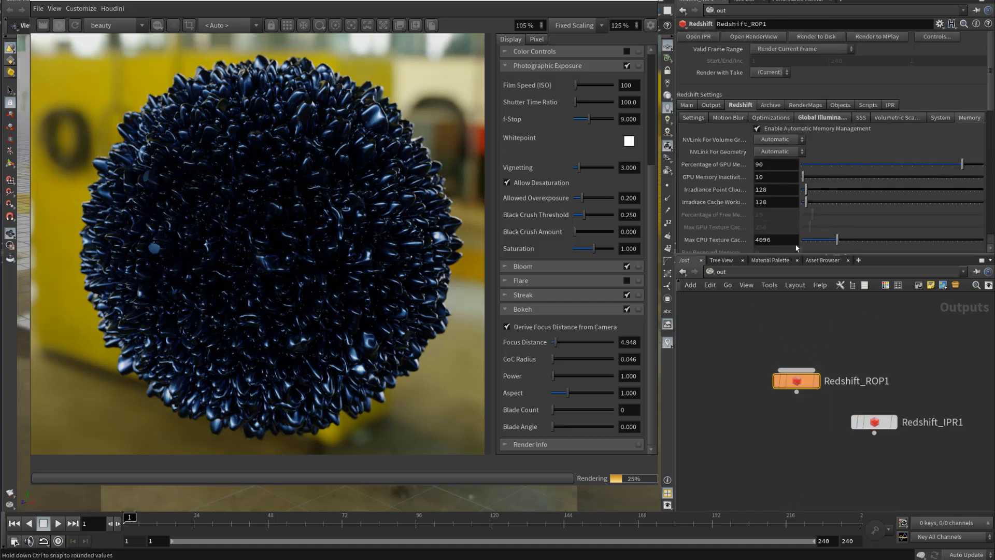
{"action": "left_click_drag", "start_coordinate": [776, 253], "coordinate": [776, 285]}
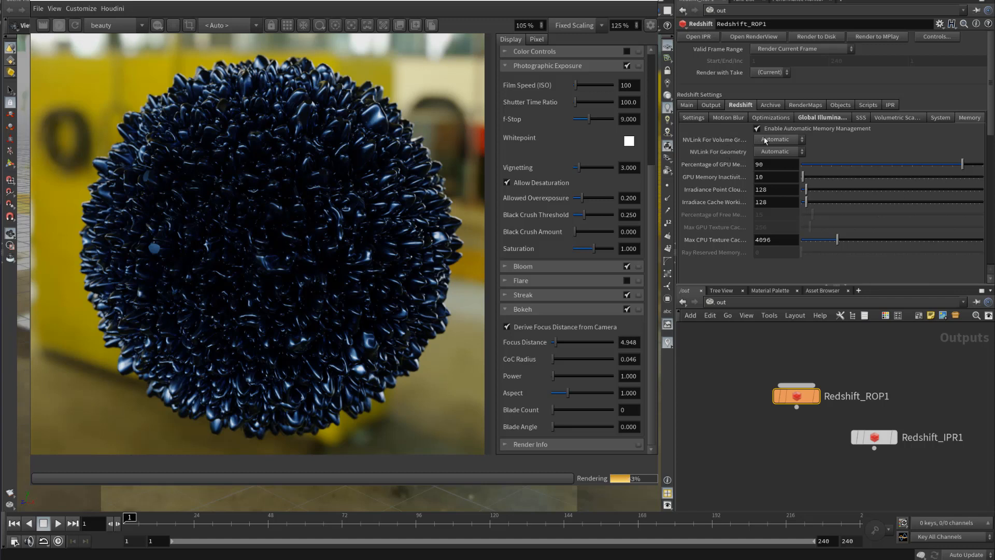
{"action": "left_click", "coordinate": [802, 140]}
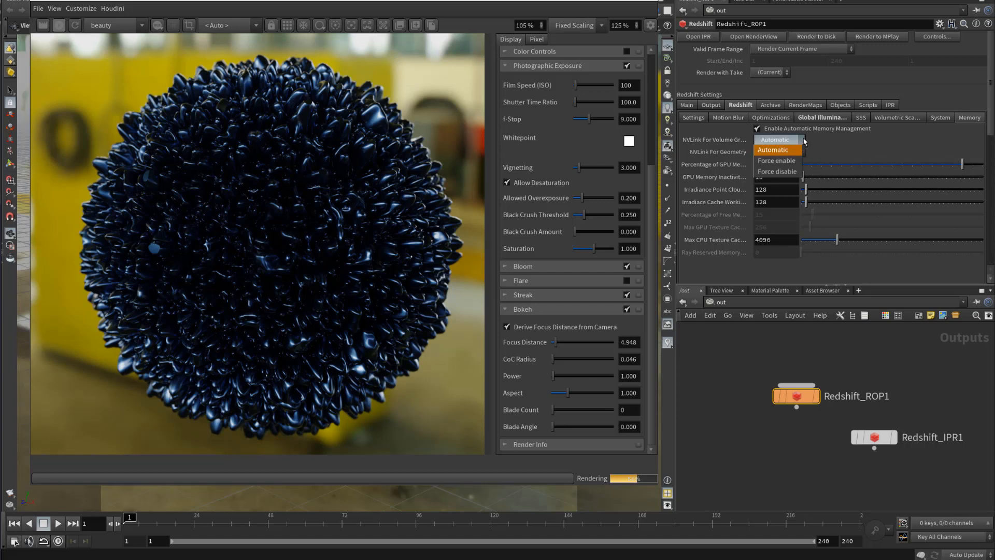
{"action": "left_click", "coordinate": [771, 152]}
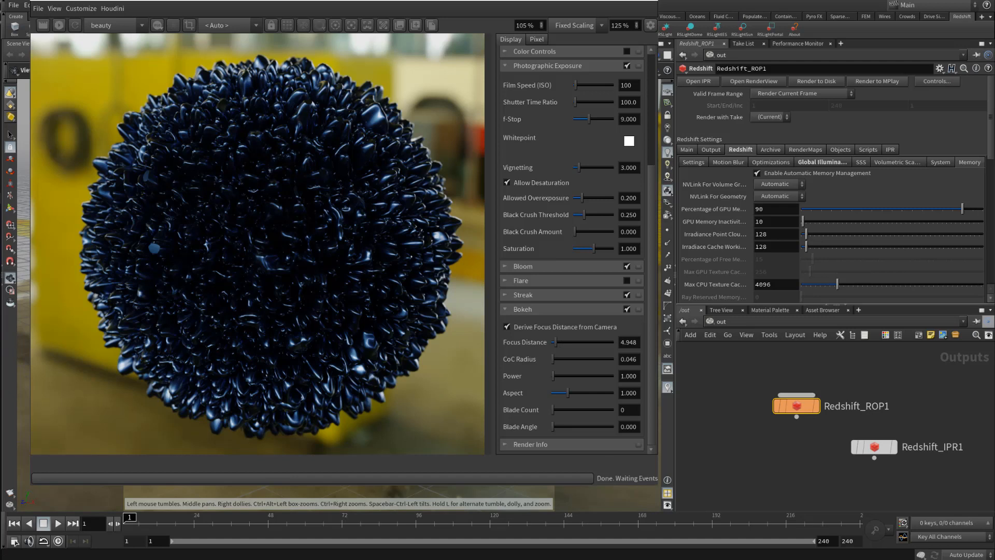
- Move the render view aside and switch to NVIDIA Control Panel to examine the SLI, Surround, PhysX configuration
{"action": "left_click_drag", "start_coordinate": [524, 0], "coordinate": [423, 241]}
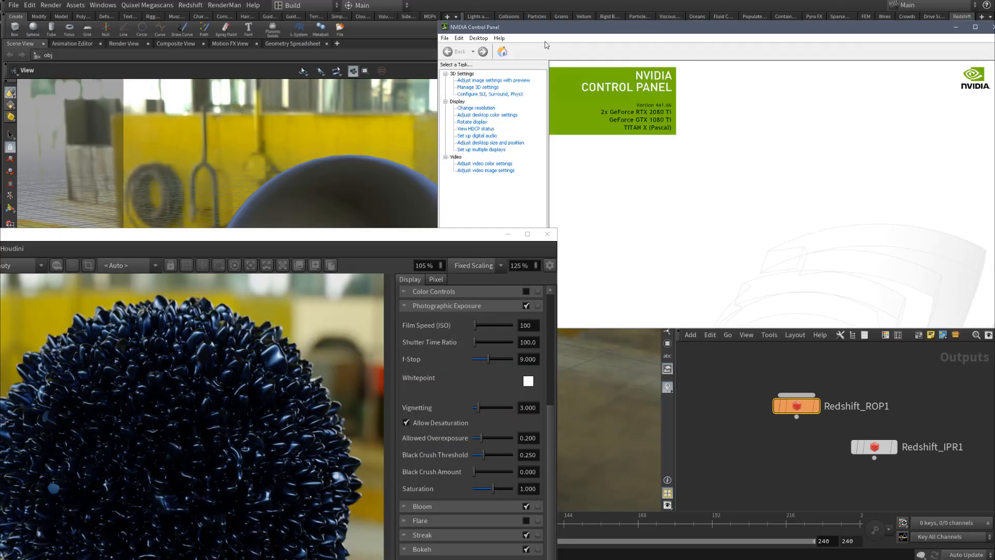
{"action": "left_click", "coordinate": [493, 93]}
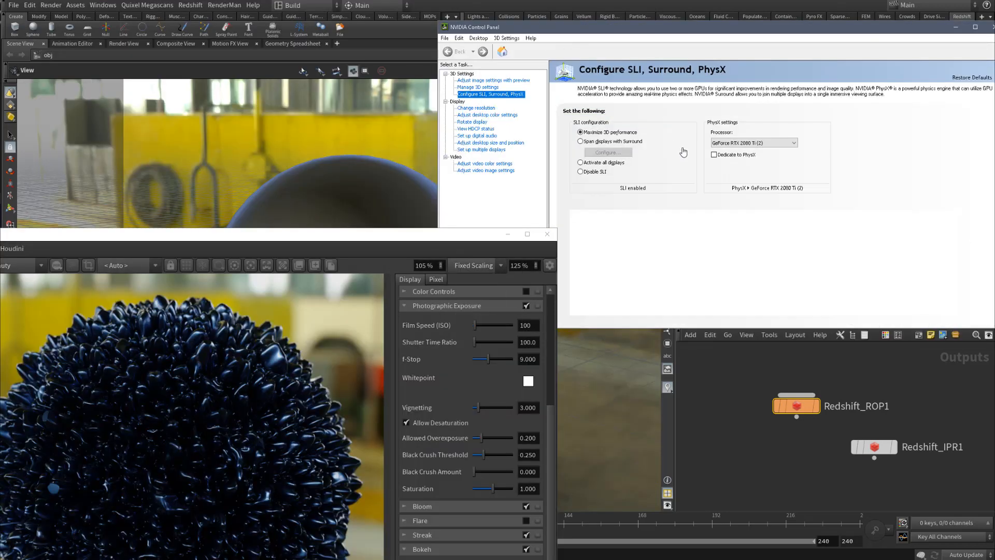
{"action": "scroll", "coordinate": [736, 217], "scroll_direction": "down", "scroll_amount": 1}
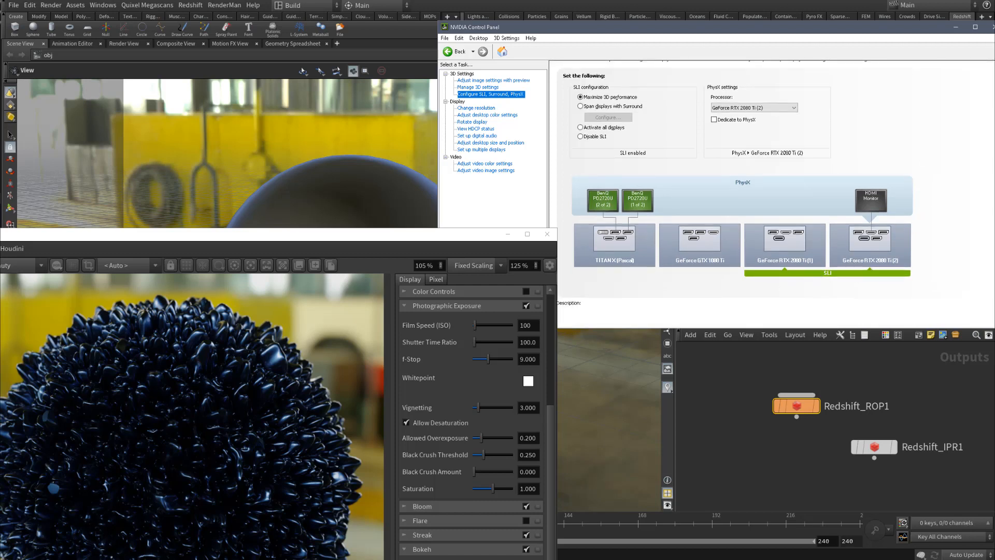
- Close NVIDIA Control Panel and move the Redshift render view clear of the Houdini viewport
{"action": "left_click", "coordinate": [992, 27]}
{"action": "left_click_drag", "start_coordinate": [358, 234], "coordinate": [465, 18]}
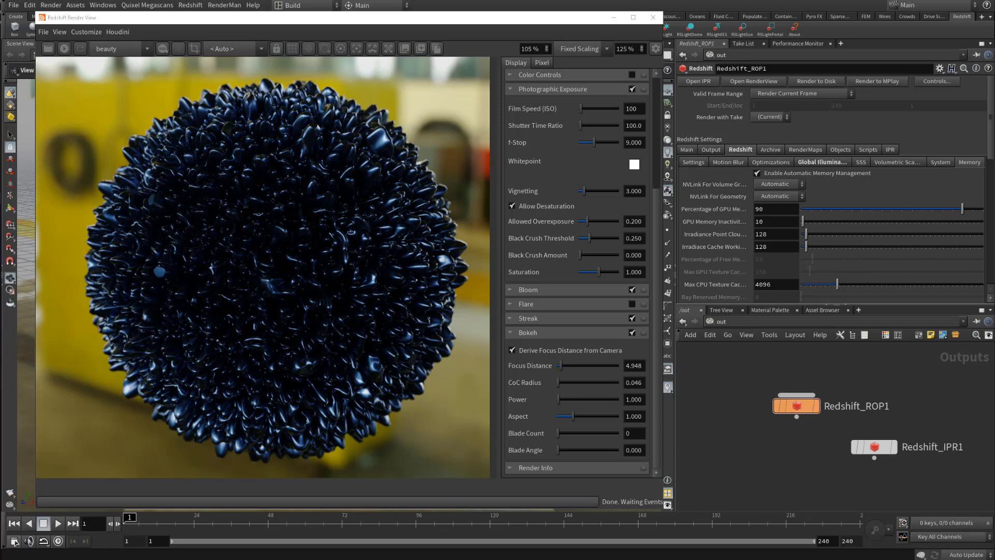
{"action": "left_click_drag", "start_coordinate": [0, 233], "coordinate": [558, 61]}
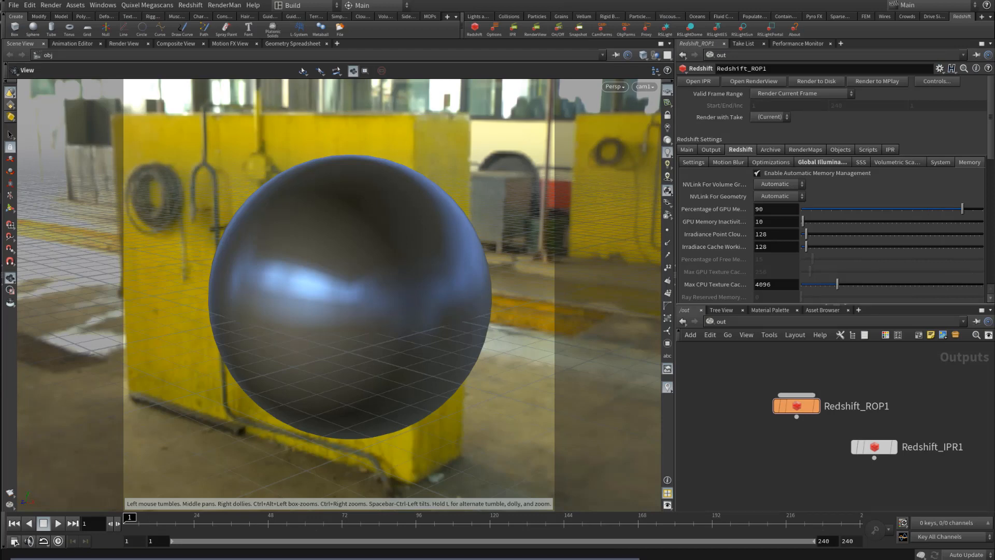
- Switch to the web browser and look through Redshift's Dev Announcements forum for the NVLINK testing threads
{"action": "key", "text": "alt+Tab"}
{"action": "scroll", "coordinate": [463, 293], "scroll_direction": "up", "scroll_amount": 3}
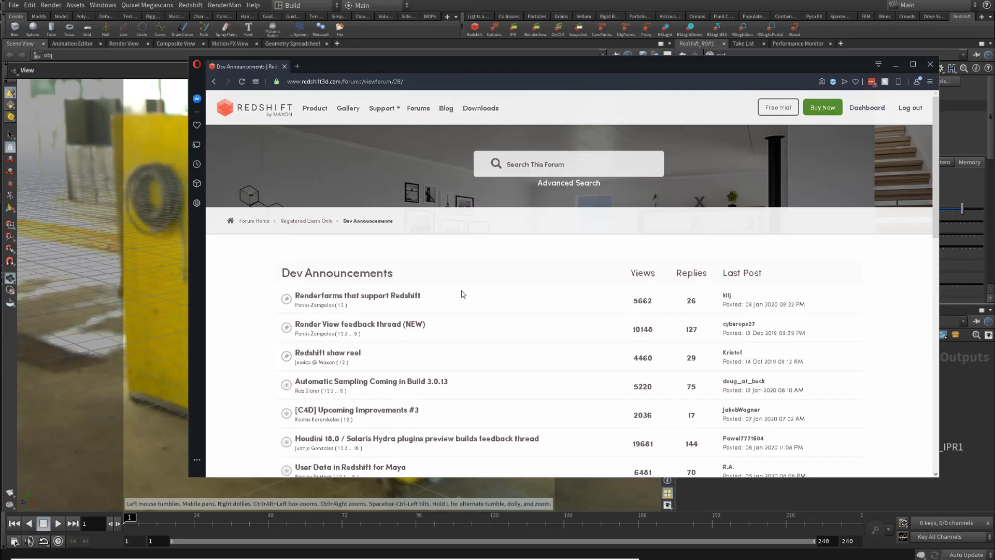
{"action": "scroll", "coordinate": [460, 324], "scroll_direction": "down", "scroll_amount": 3}
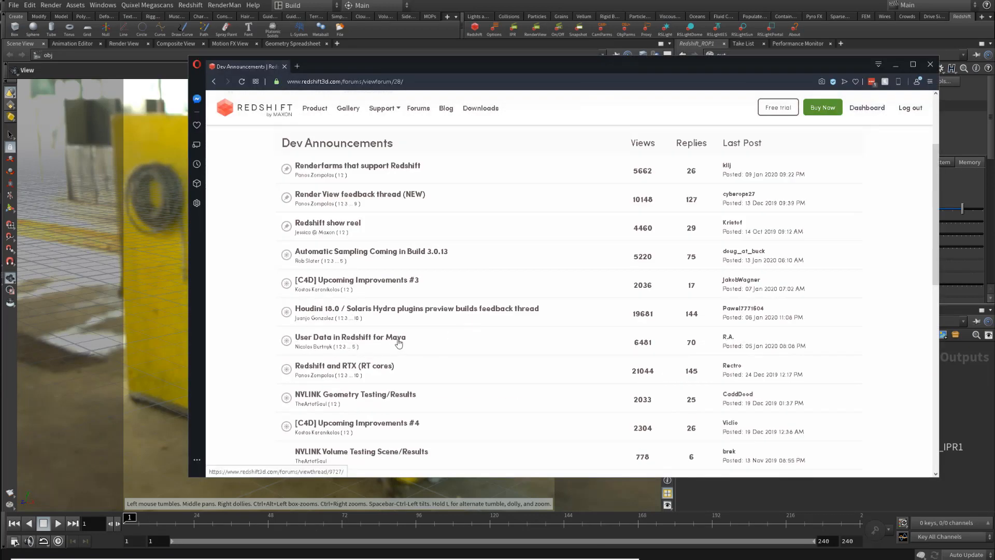
{"action": "scroll", "coordinate": [399, 343], "scroll_direction": "up", "scroll_amount": 1}
{"action": "scroll", "coordinate": [399, 344], "scroll_direction": "down", "scroll_amount": 3}
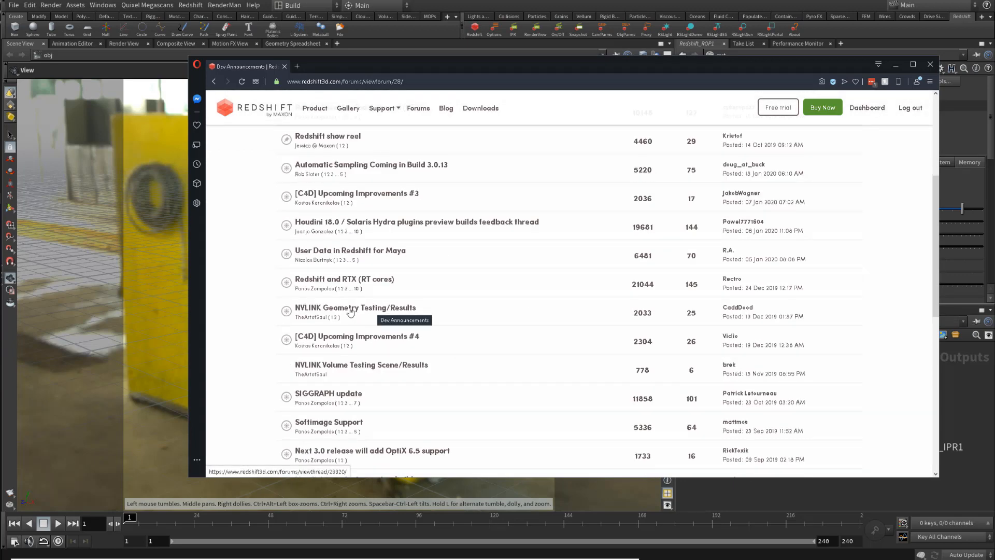
{"action": "scroll", "coordinate": [373, 316], "scroll_direction": "down", "scroll_amount": 1}
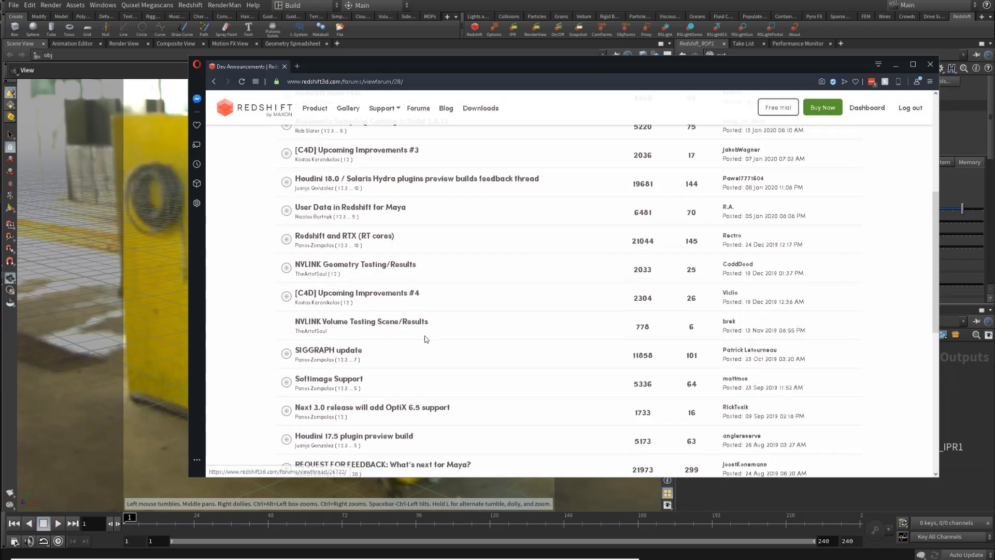
- Open the NVLINK Volume Testing Scene/Results thread and examine its single and dual 2080ti cloud render results and attachments
{"action": "left_click", "coordinate": [378, 322]}
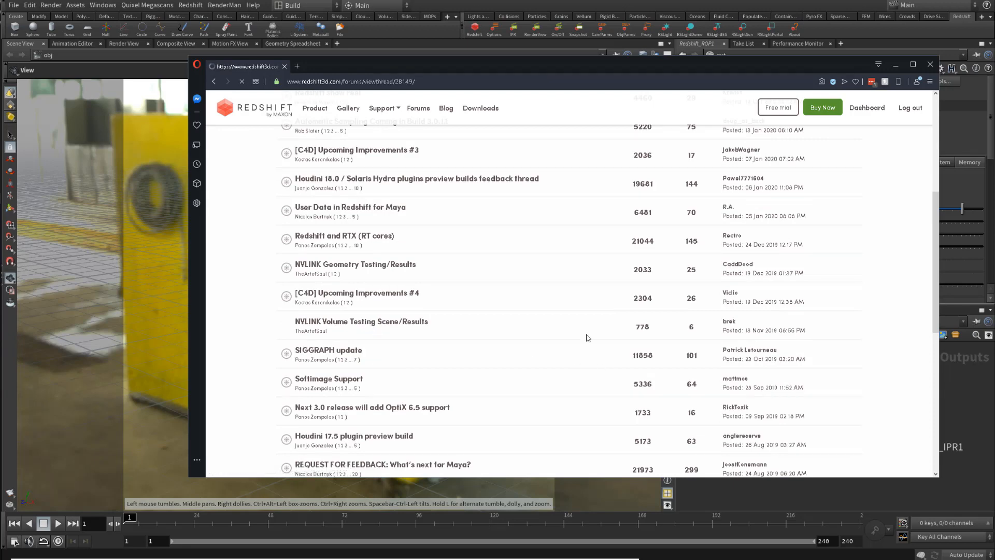
{"action": "scroll", "coordinate": [558, 258], "scroll_direction": "down", "scroll_amount": 5}
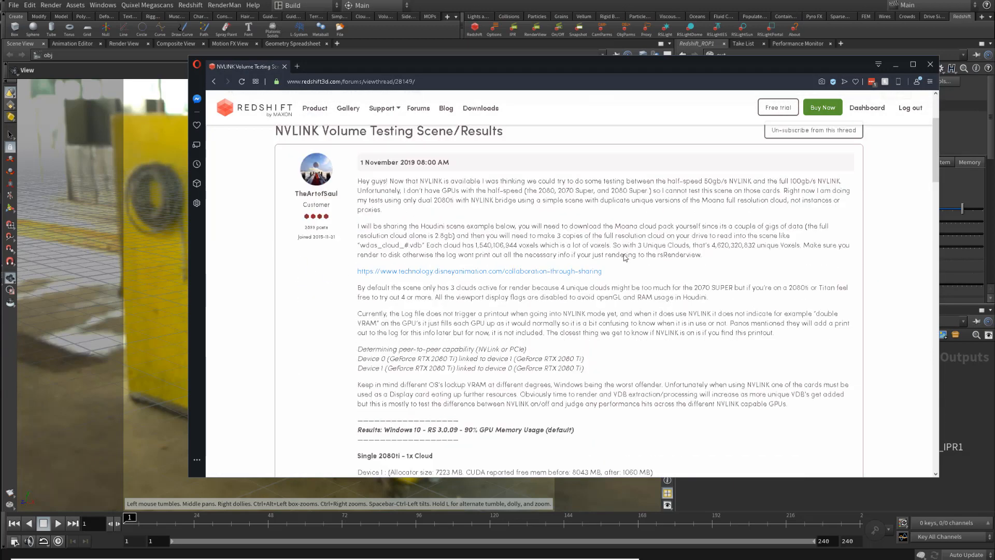
{"action": "scroll", "coordinate": [392, 210], "scroll_direction": "down", "scroll_amount": 2}
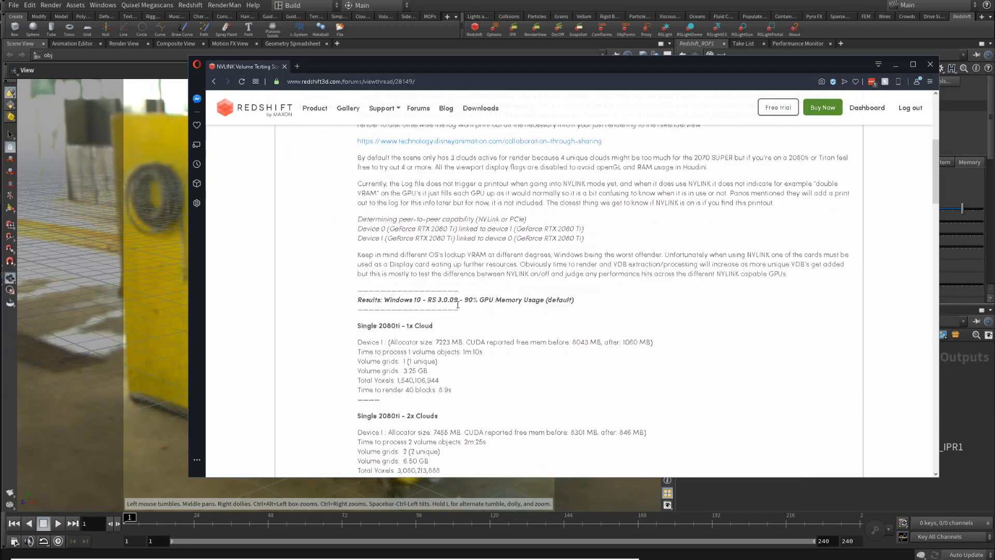
{"action": "scroll", "coordinate": [392, 210], "scroll_direction": "down", "scroll_amount": 3}
{"action": "scroll", "coordinate": [384, 288], "scroll_direction": "down", "scroll_amount": 7}
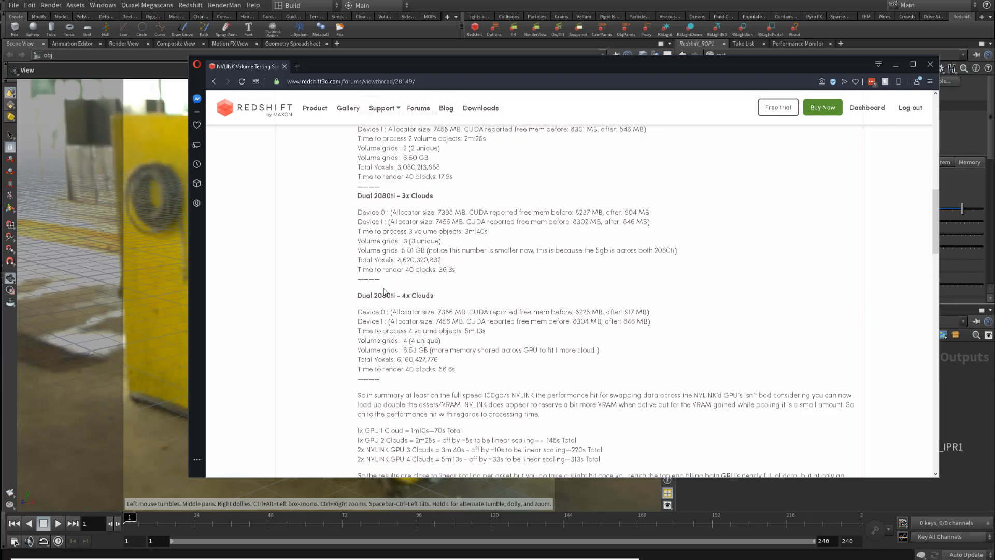
{"action": "scroll", "coordinate": [384, 287], "scroll_direction": "down", "scroll_amount": 4}
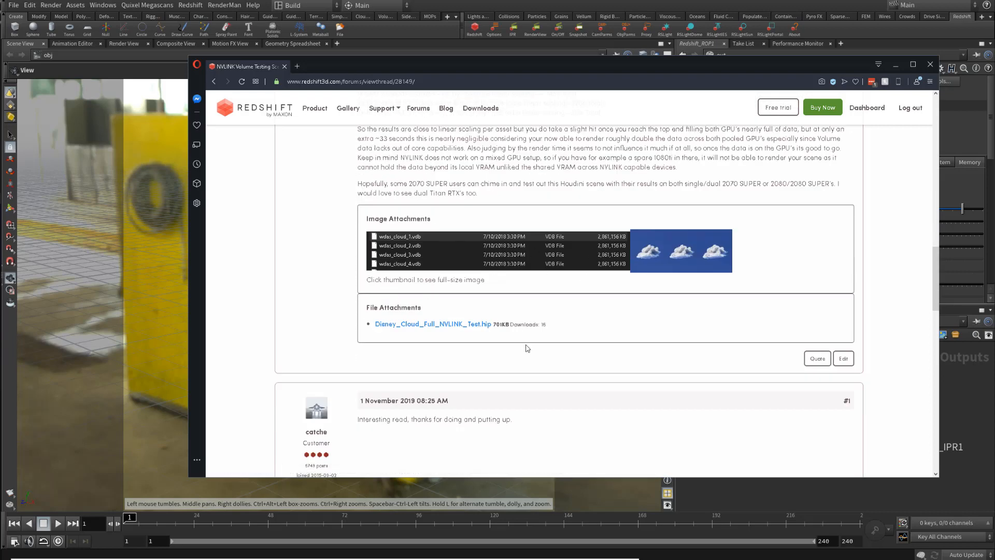
{"action": "scroll", "coordinate": [526, 347], "scroll_direction": "up", "scroll_amount": 4}
{"action": "scroll", "coordinate": [571, 339], "scroll_direction": "up", "scroll_amount": 3}
- Go back and open the NVLINK Geometry Testing/Results thread, examining its introduction, test images and proxy results with NVLINK forced off and on
{"action": "key", "text": "alt+Left"}
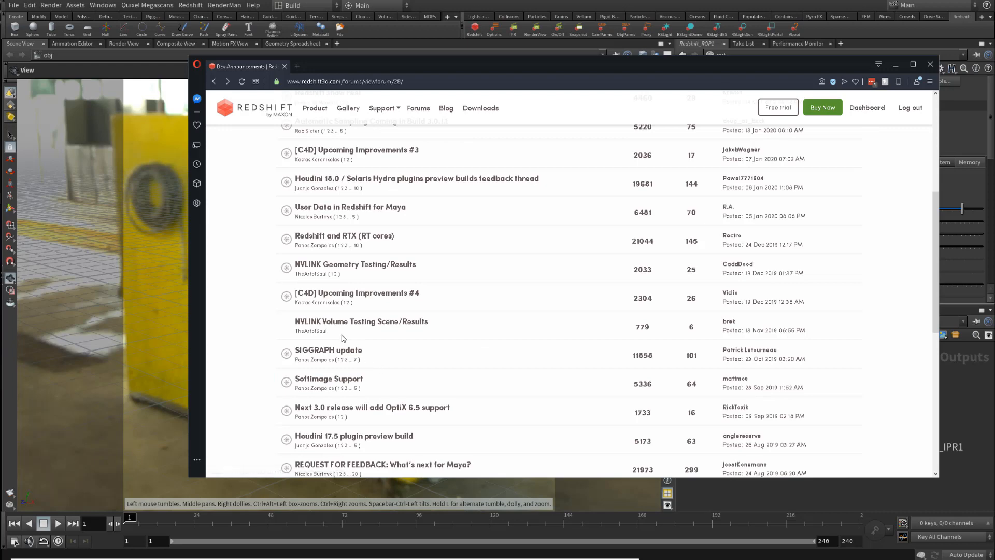
{"action": "left_click", "coordinate": [355, 265]}
{"action": "scroll", "coordinate": [377, 224], "scroll_direction": "down", "scroll_amount": 4}
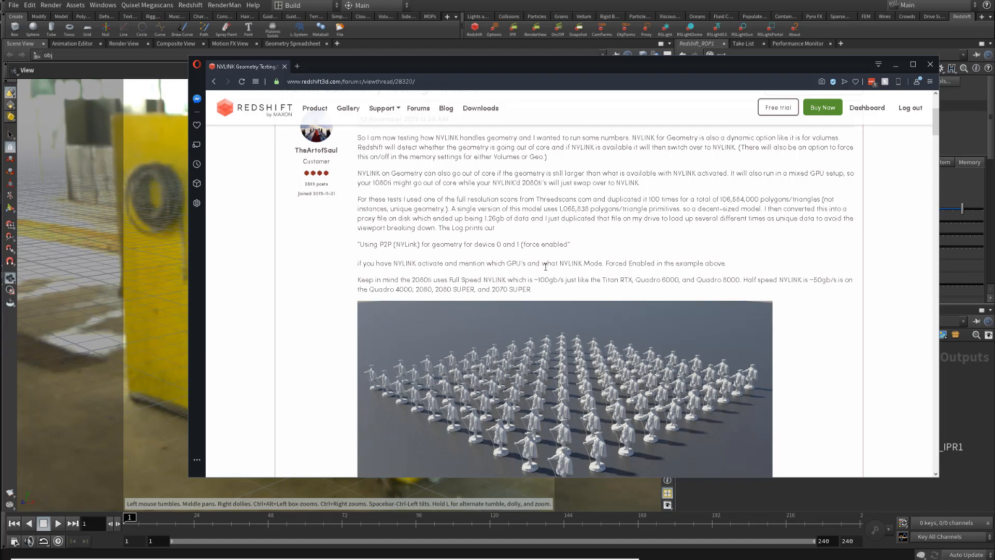
{"action": "scroll", "coordinate": [549, 272], "scroll_direction": "down", "scroll_amount": 3}
{"action": "scroll", "coordinate": [551, 271], "scroll_direction": "down", "scroll_amount": 15}
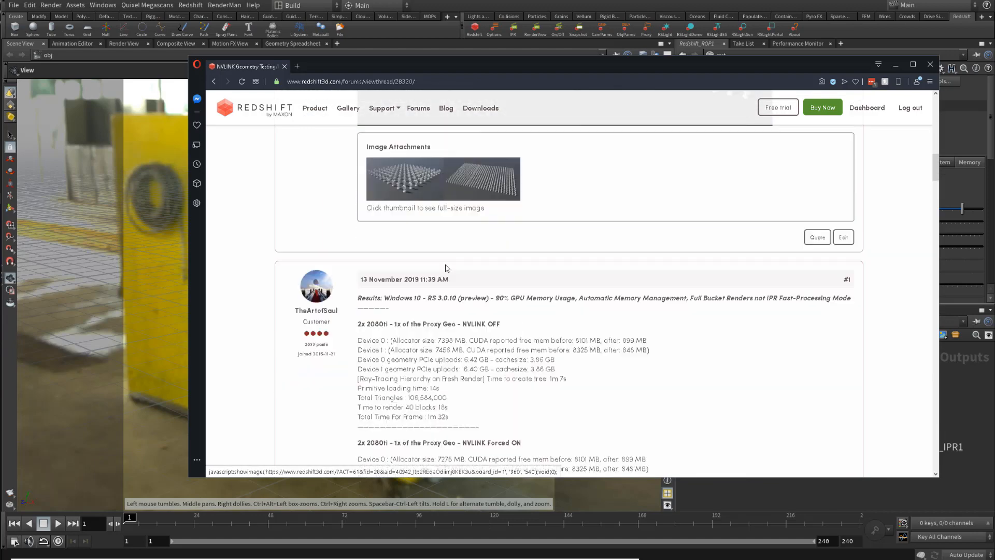
{"action": "scroll", "coordinate": [446, 264], "scroll_direction": "down", "scroll_amount": 14}
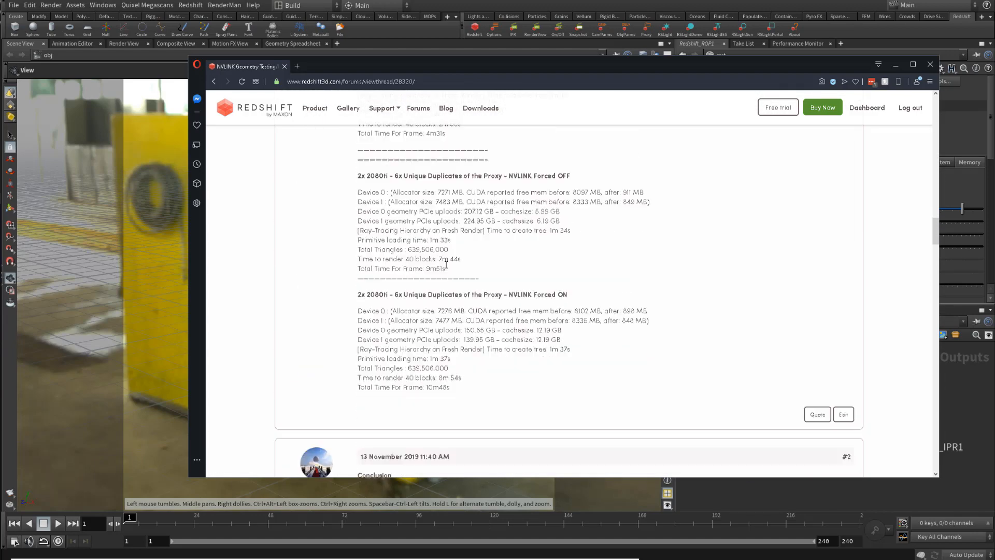
{"action": "scroll", "coordinate": [554, 298], "scroll_direction": "up", "scroll_amount": 3}
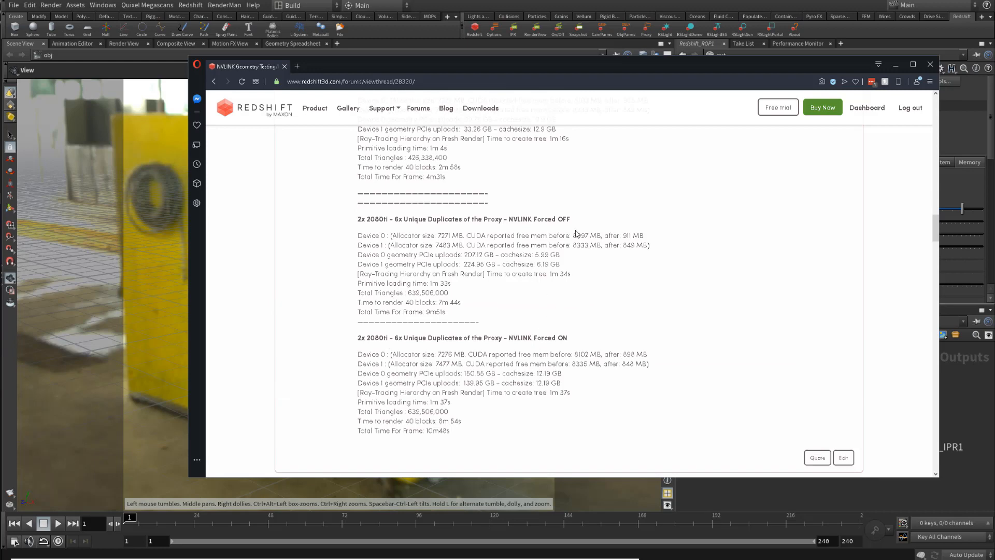
{"action": "scroll", "coordinate": [540, 368], "scroll_direction": "up", "scroll_amount": 3}
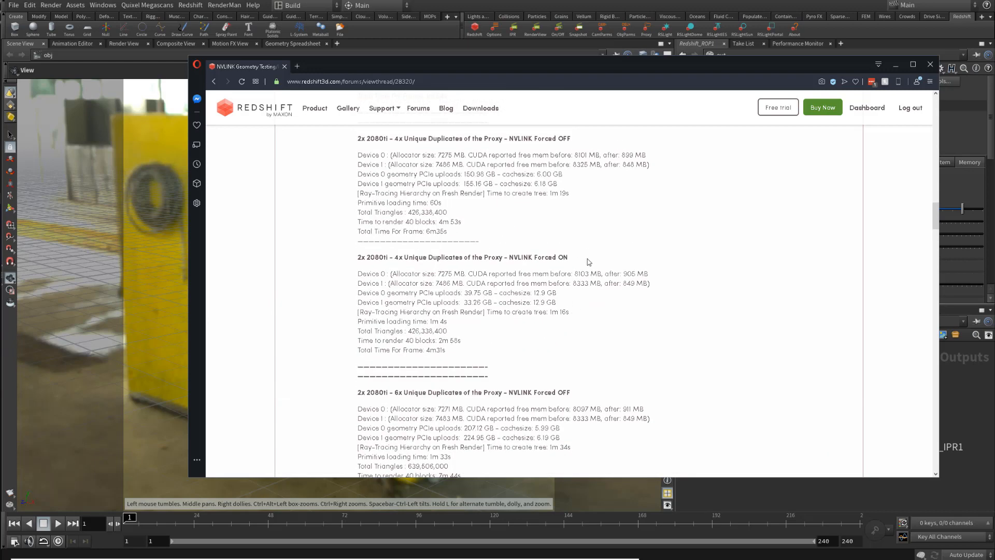
{"action": "scroll", "coordinate": [572, 295], "scroll_direction": "up", "scroll_amount": 7}
{"action": "scroll", "coordinate": [570, 290], "scroll_direction": "up", "scroll_amount": 10}
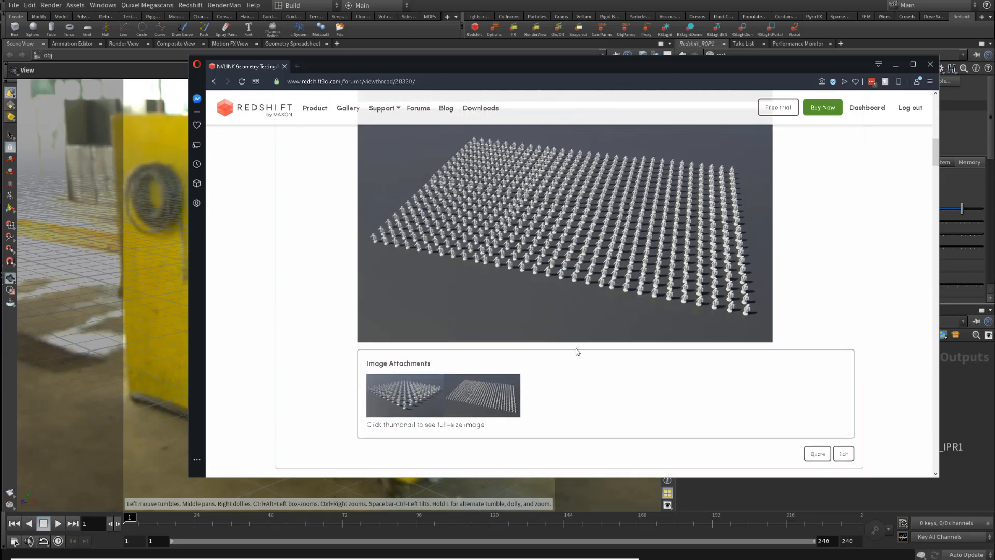
{"action": "scroll", "coordinate": [577, 349], "scroll_direction": "up", "scroll_amount": 5}
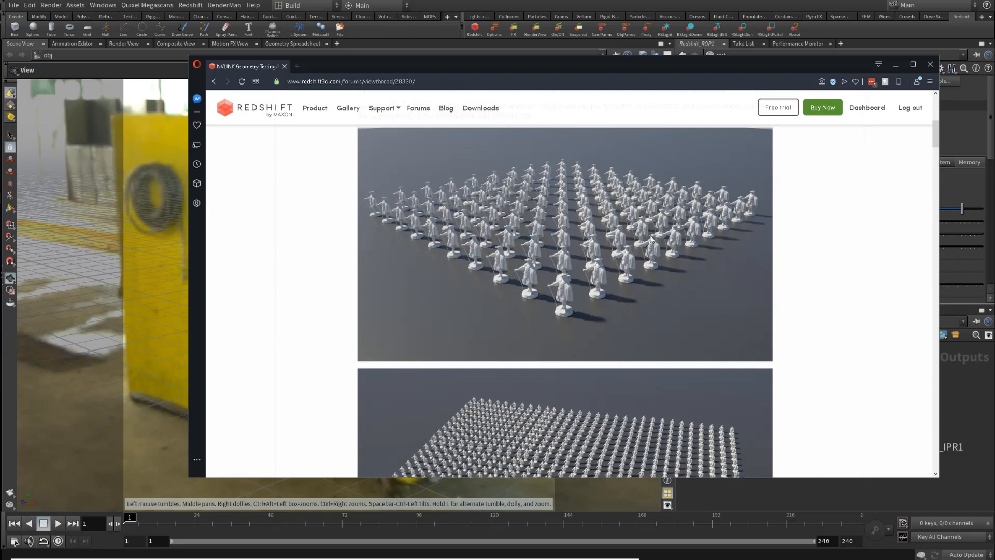
{"action": "scroll", "coordinate": [565, 275], "scroll_direction": "up", "scroll_amount": 5}
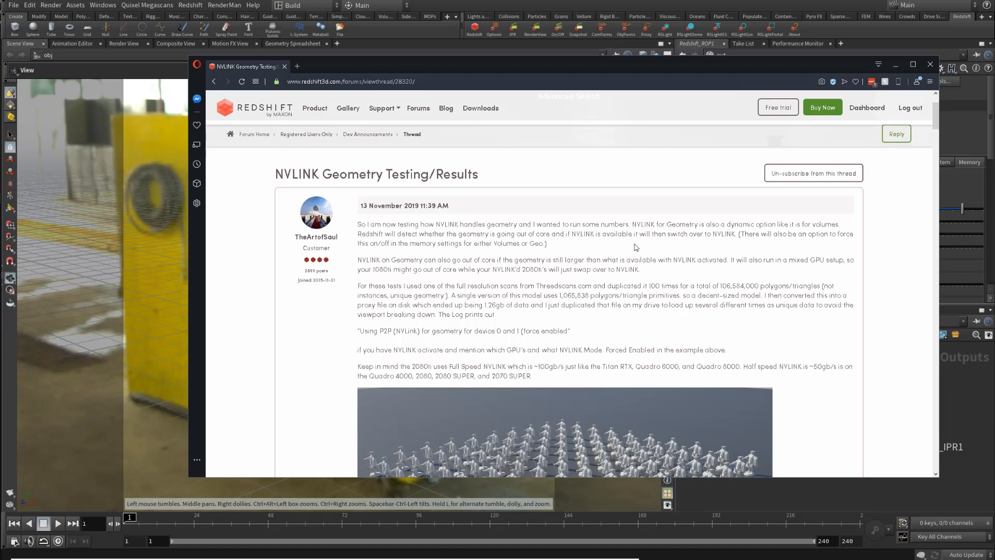
{"action": "scroll", "coordinate": [465, 259], "scroll_direction": "down", "scroll_amount": 3}
{"action": "scroll", "coordinate": [415, 218], "scroll_direction": "up", "scroll_amount": 5}
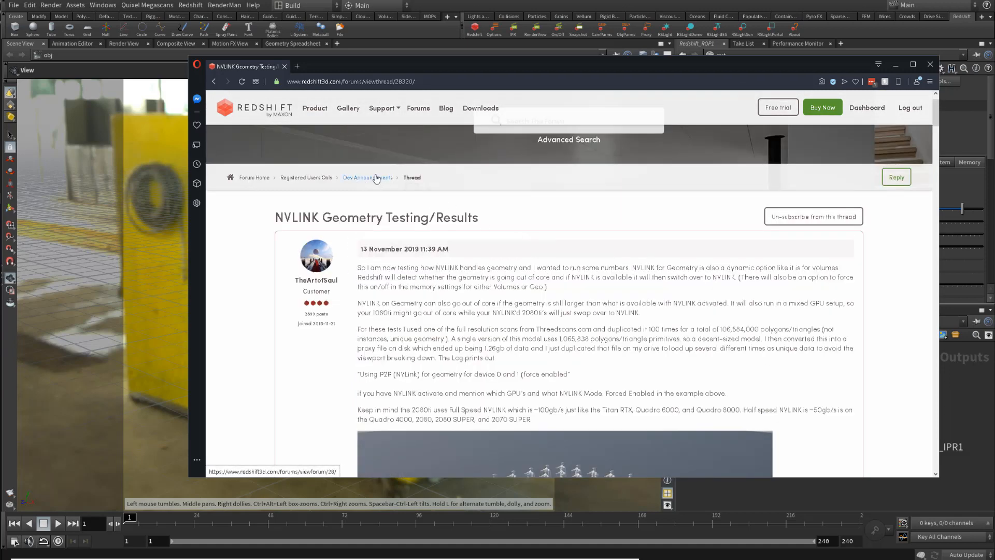
- Return to the Dev Announcements thread list and look over its topics
{"action": "left_click", "coordinate": [380, 178]}
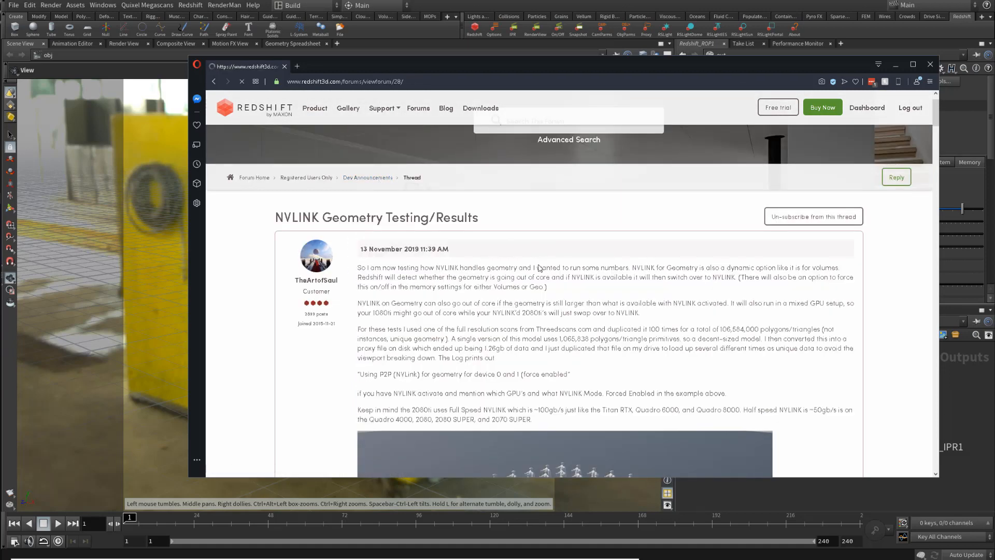
{"action": "scroll", "coordinate": [417, 290], "scroll_direction": "down", "scroll_amount": 3}
{"action": "scroll", "coordinate": [356, 322], "scroll_direction": "down", "scroll_amount": 2}
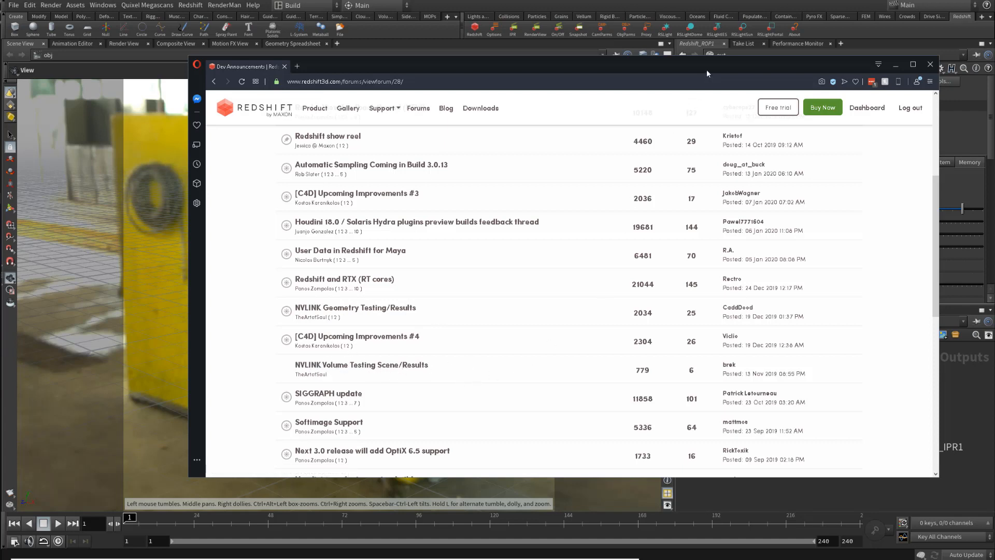
- Move the browser out of the way and bring the Redshift render view back over the Houdini viewport
{"action": "mouse_move", "coordinate": [707, 70]}
{"action": "left_mouse_down"}
{"action": "mouse_move", "coordinate": [414, 92]}
{"action": "mouse_move", "coordinate": [0, 96]}
{"action": "left_mouse_up"}
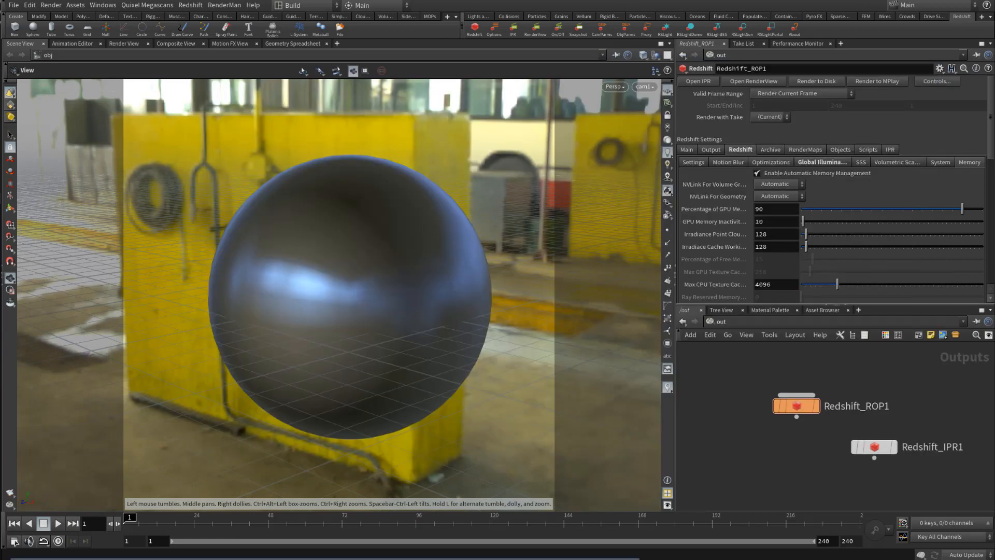
{"action": "left_click_drag", "start_coordinate": [384, 559], "coordinate": [354, 27]}
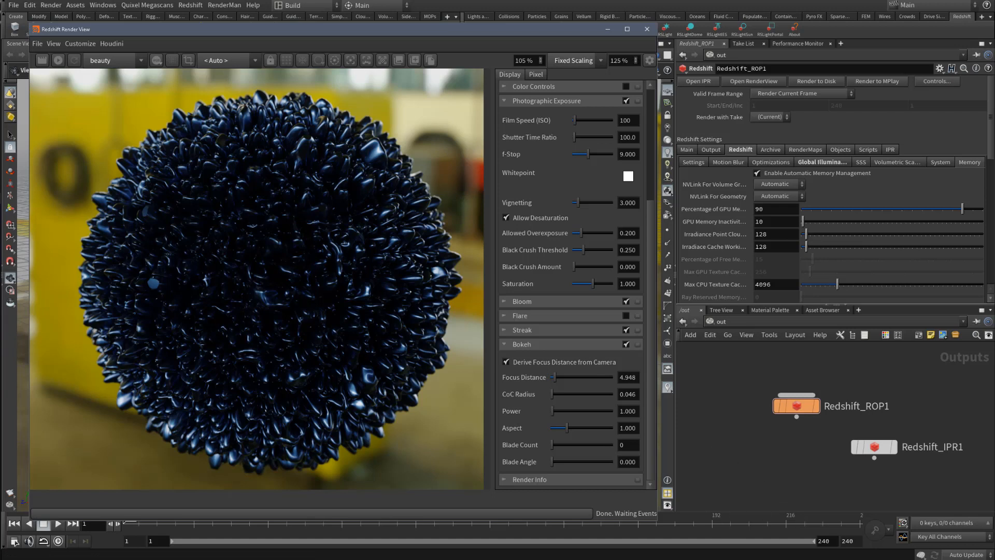
{"action": "left_click", "coordinate": [14, 542]}
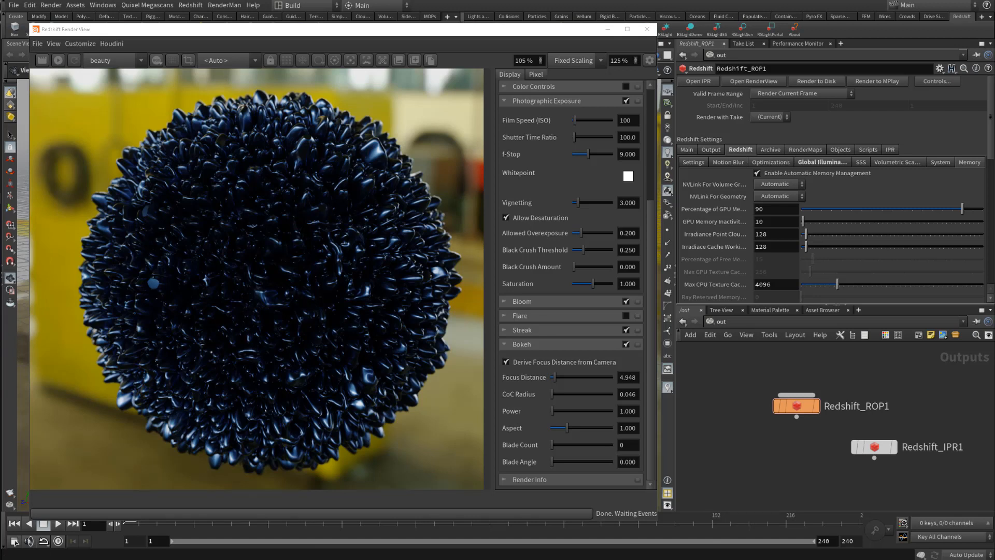